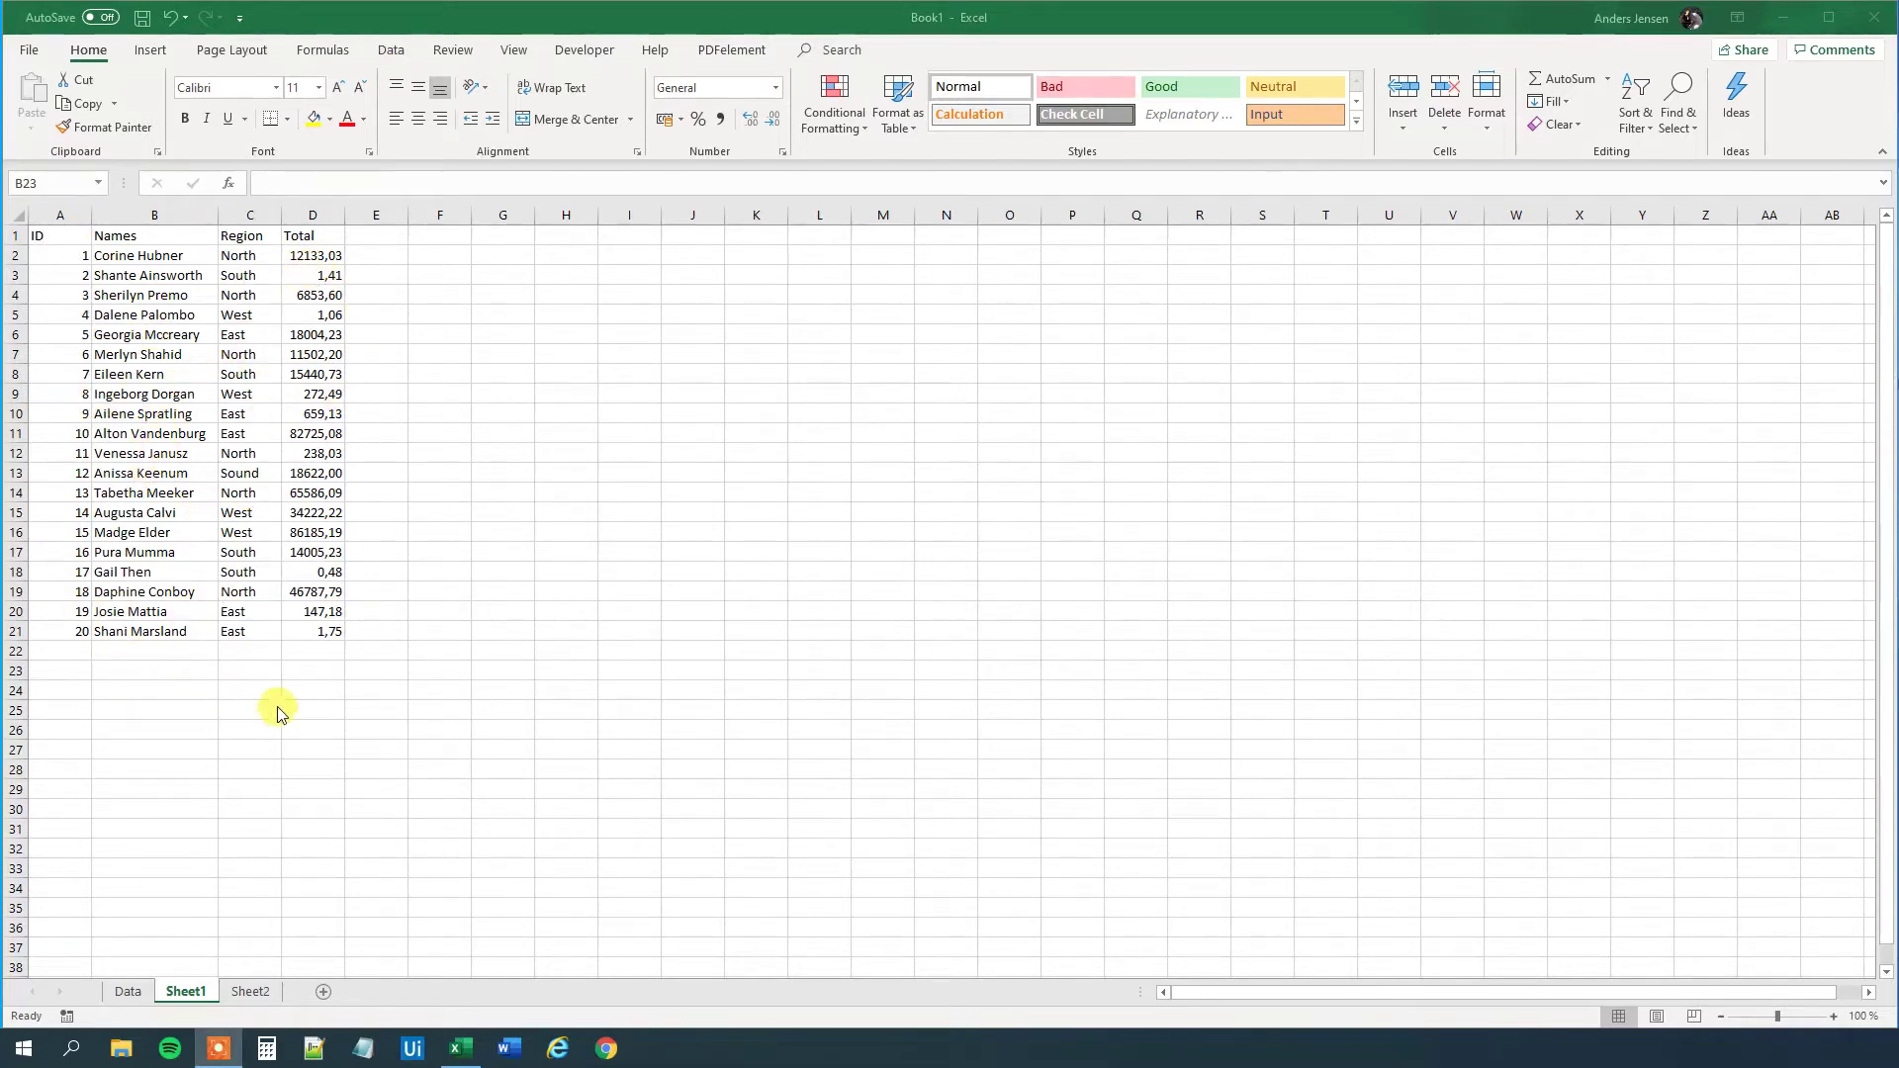
Step: Format the data range A1:D21 as a table with headers, applying the green Medium style and clearing existing formatting
click(64, 238)
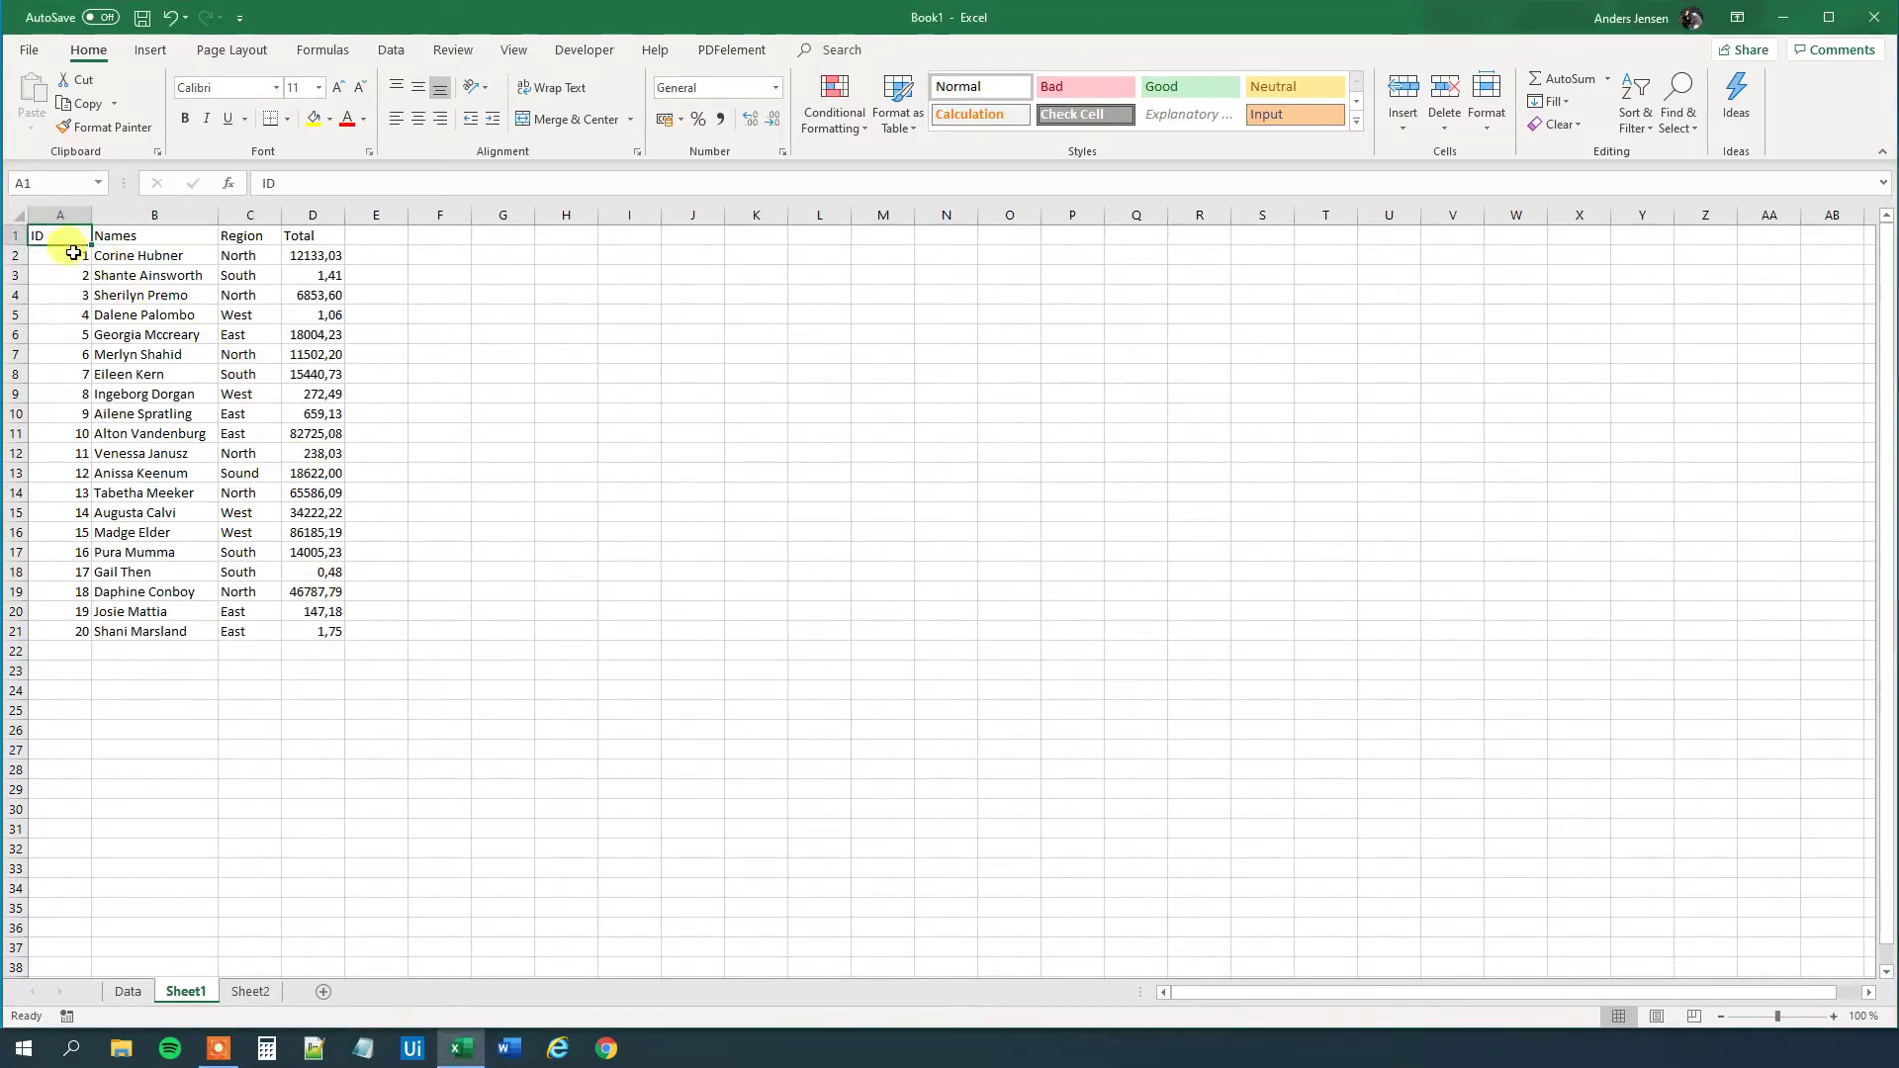
click(145, 705)
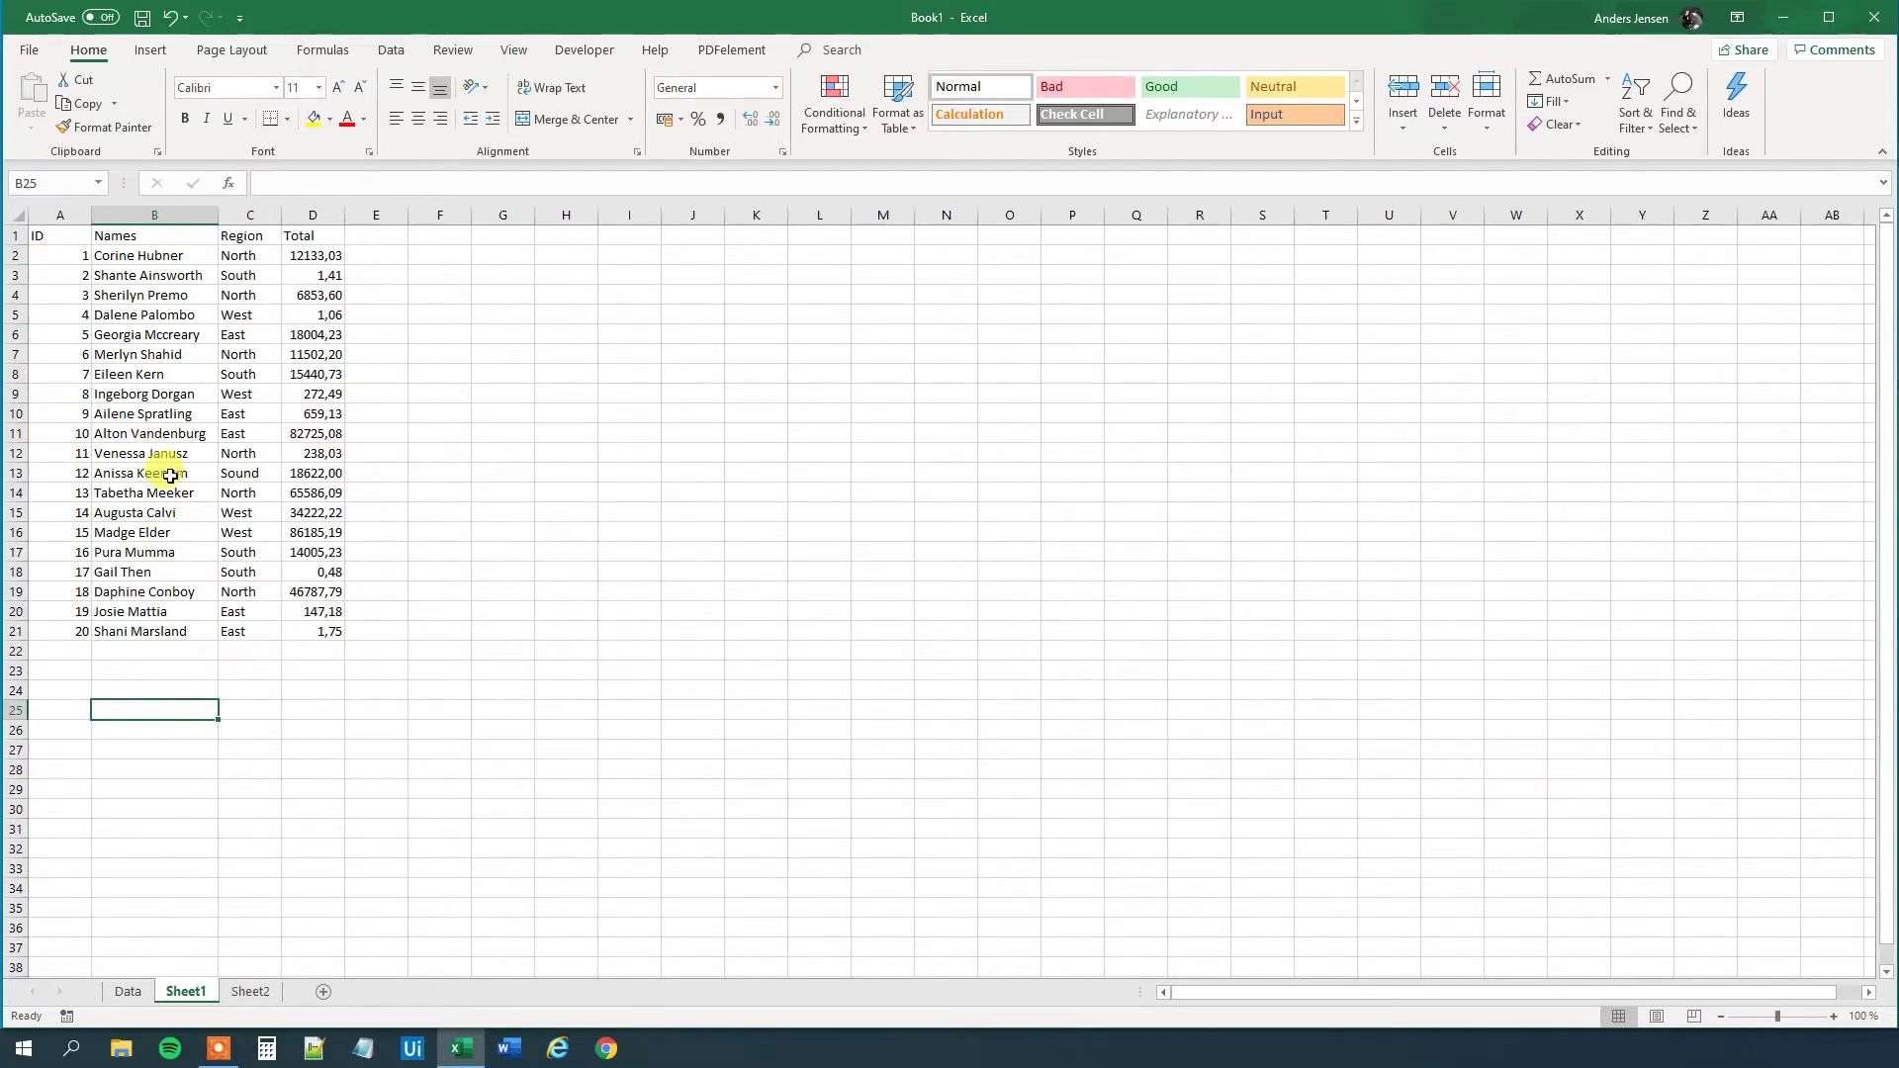
click(148, 431)
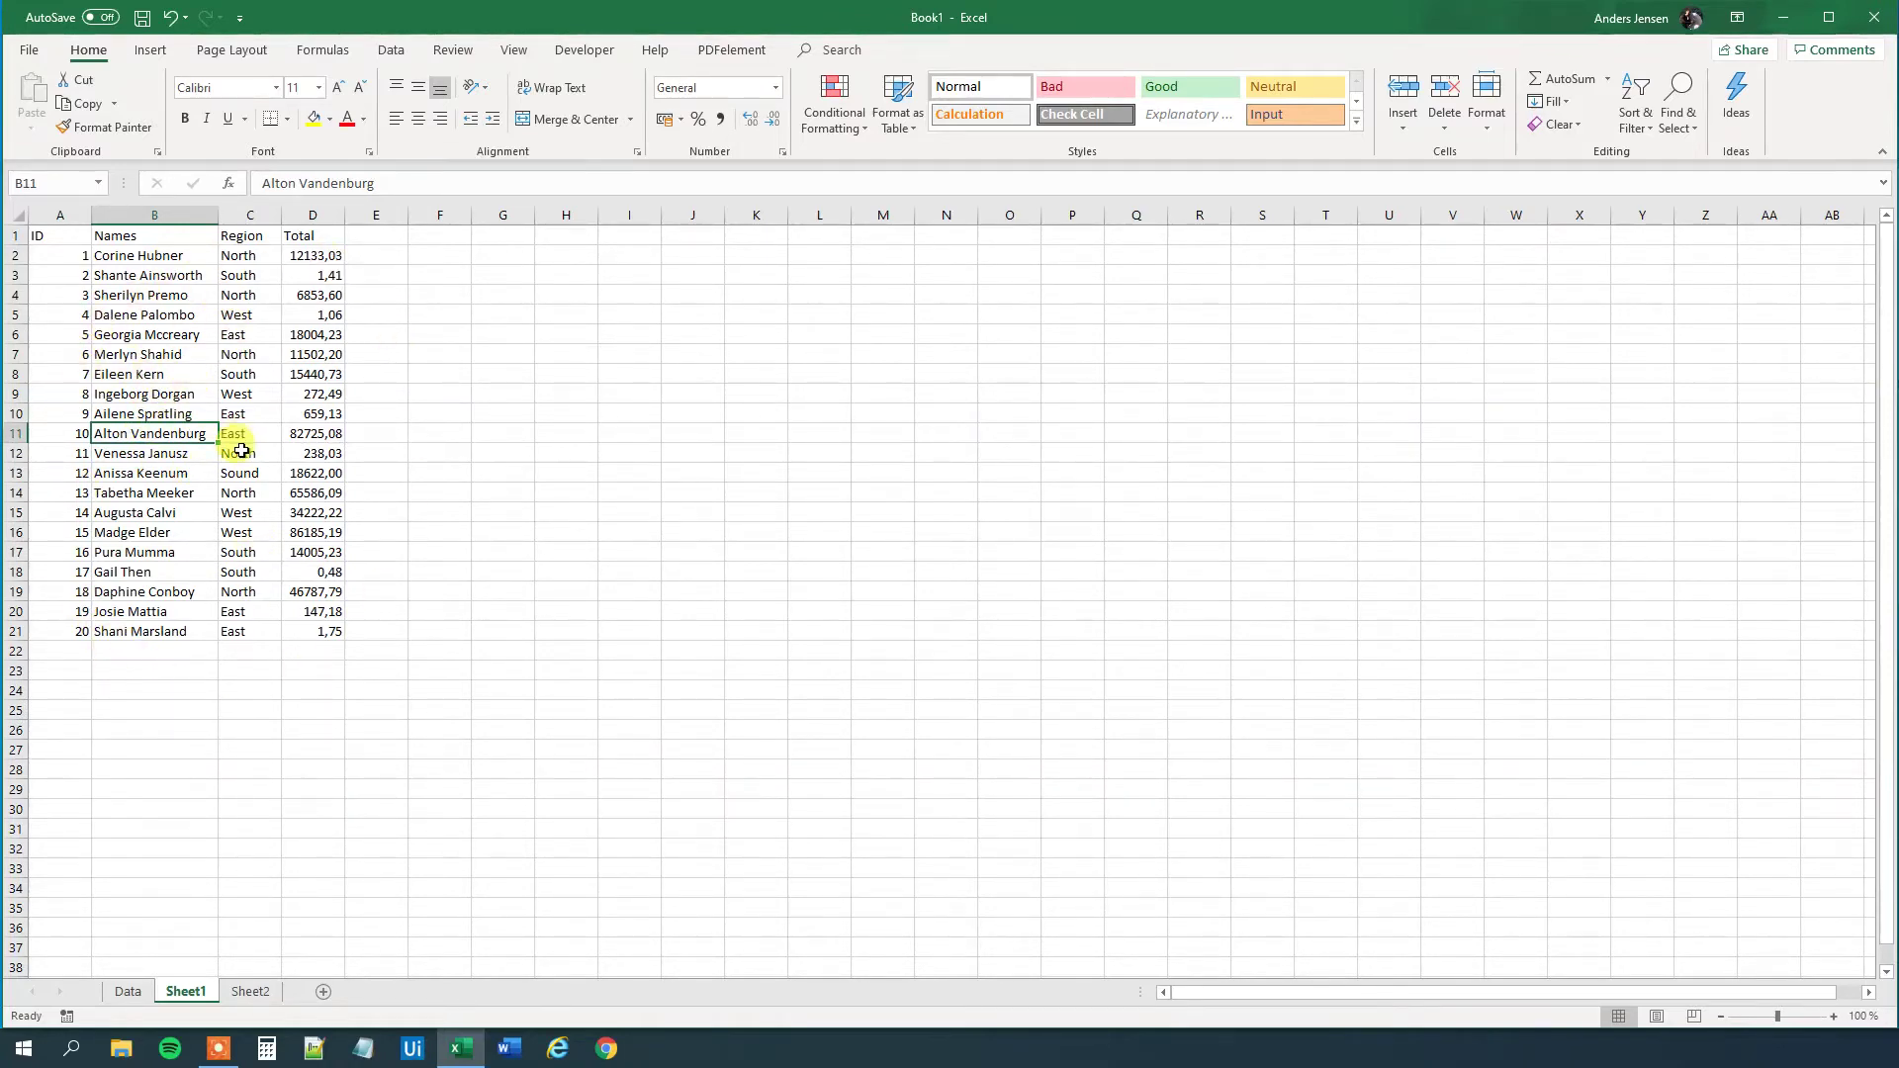
click(912, 134)
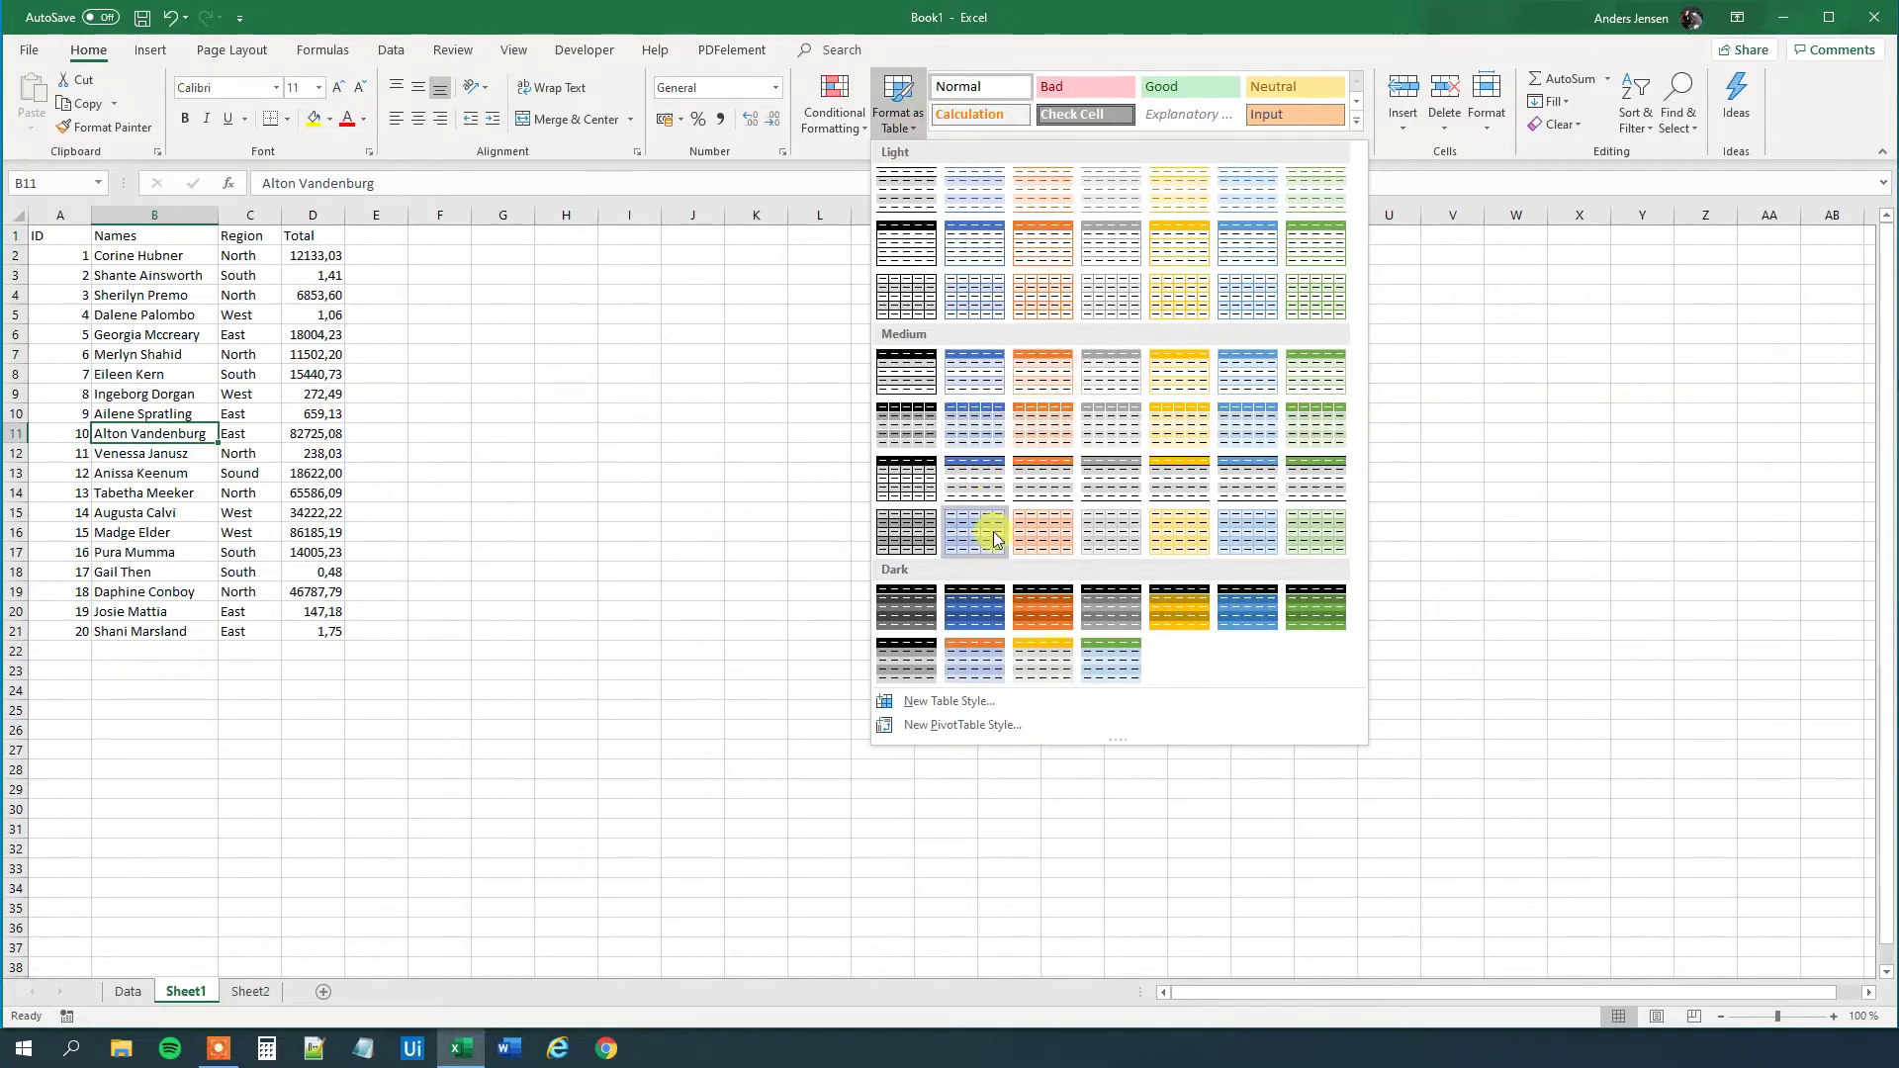
right_click(1309, 376)
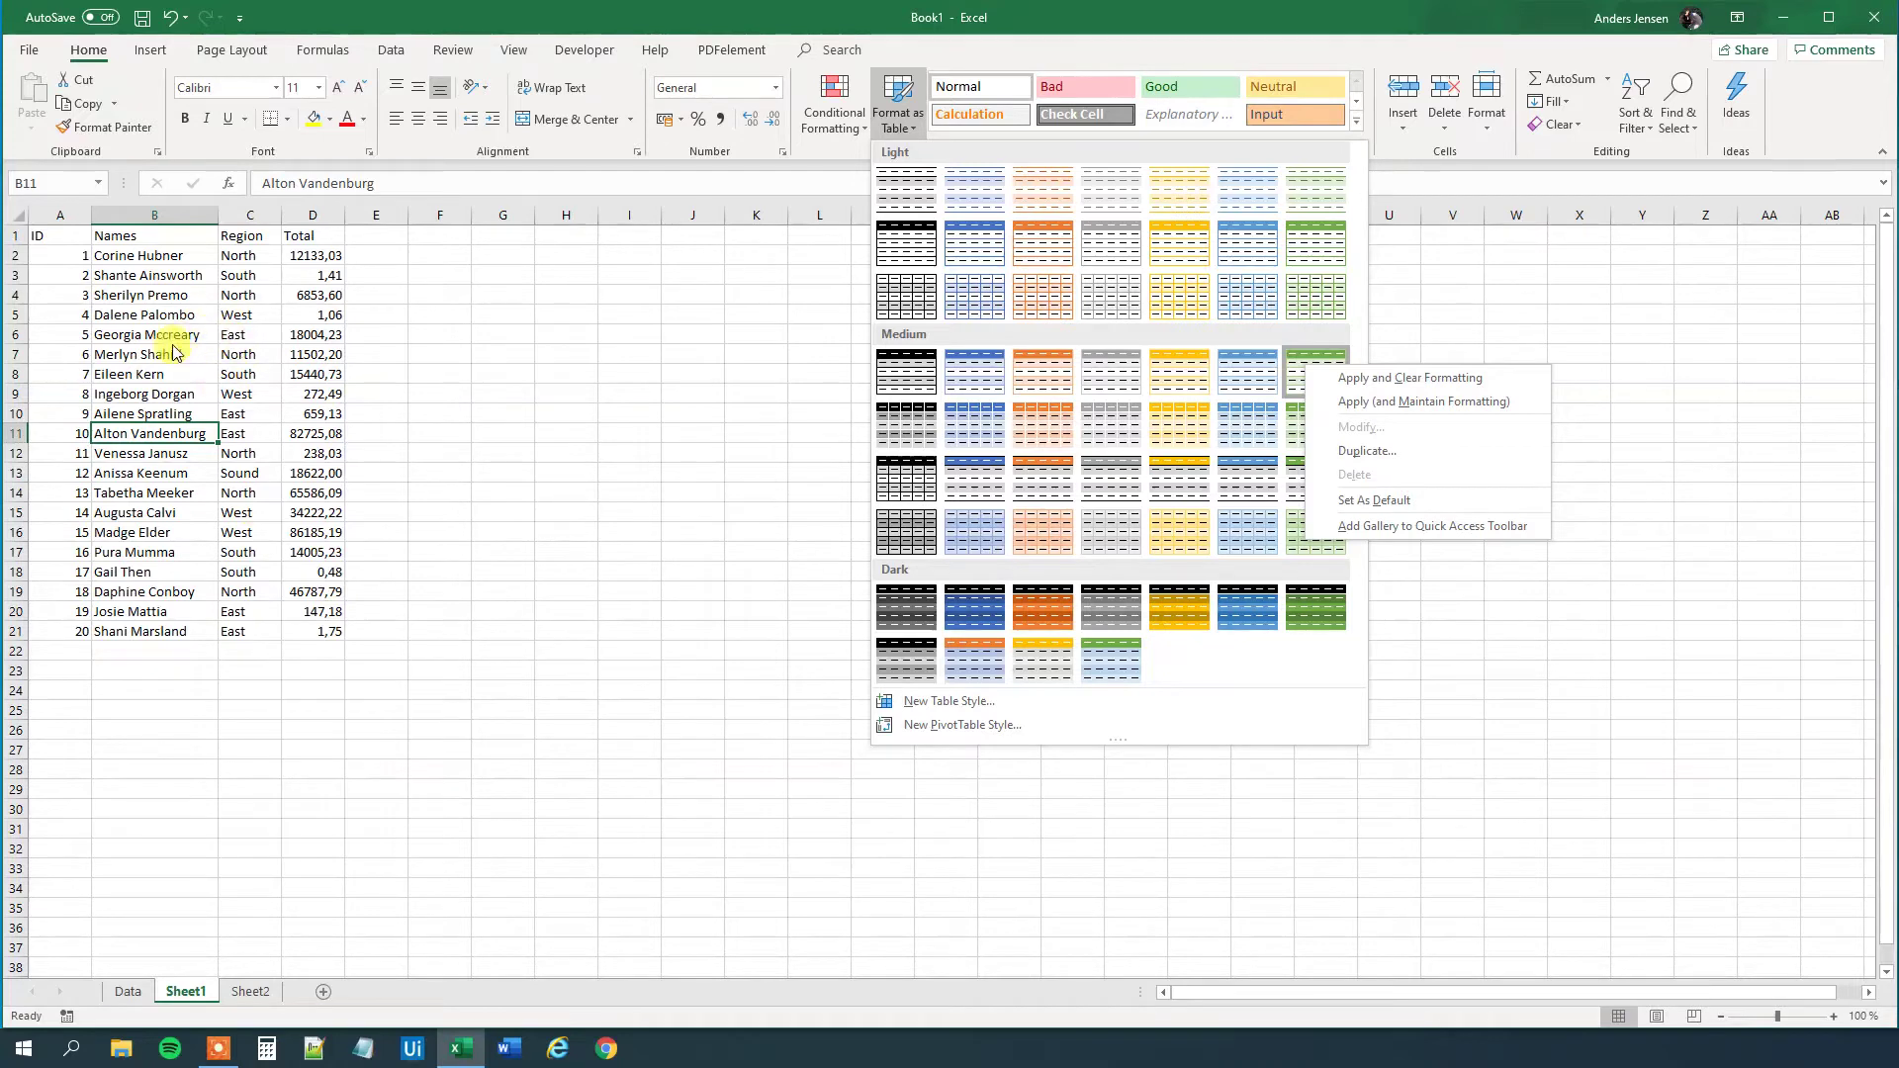
click(1480, 379)
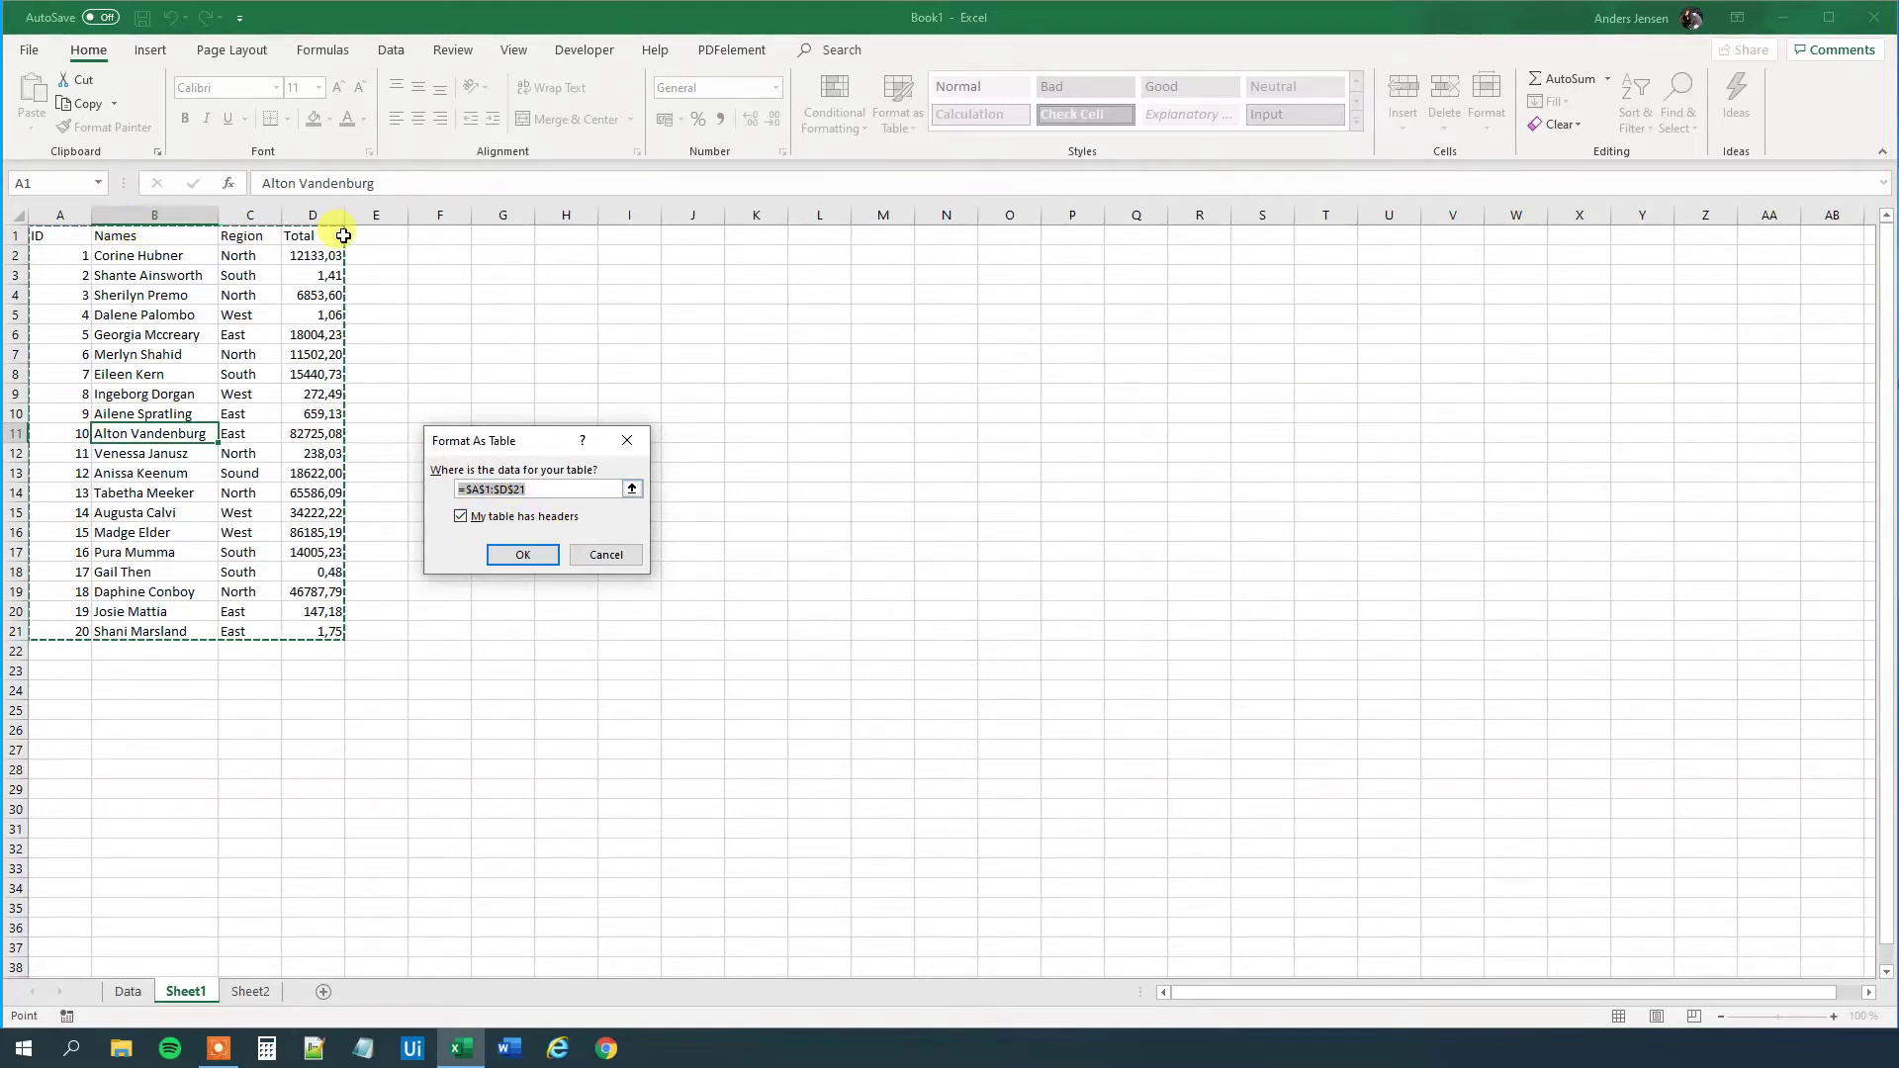
click(514, 559)
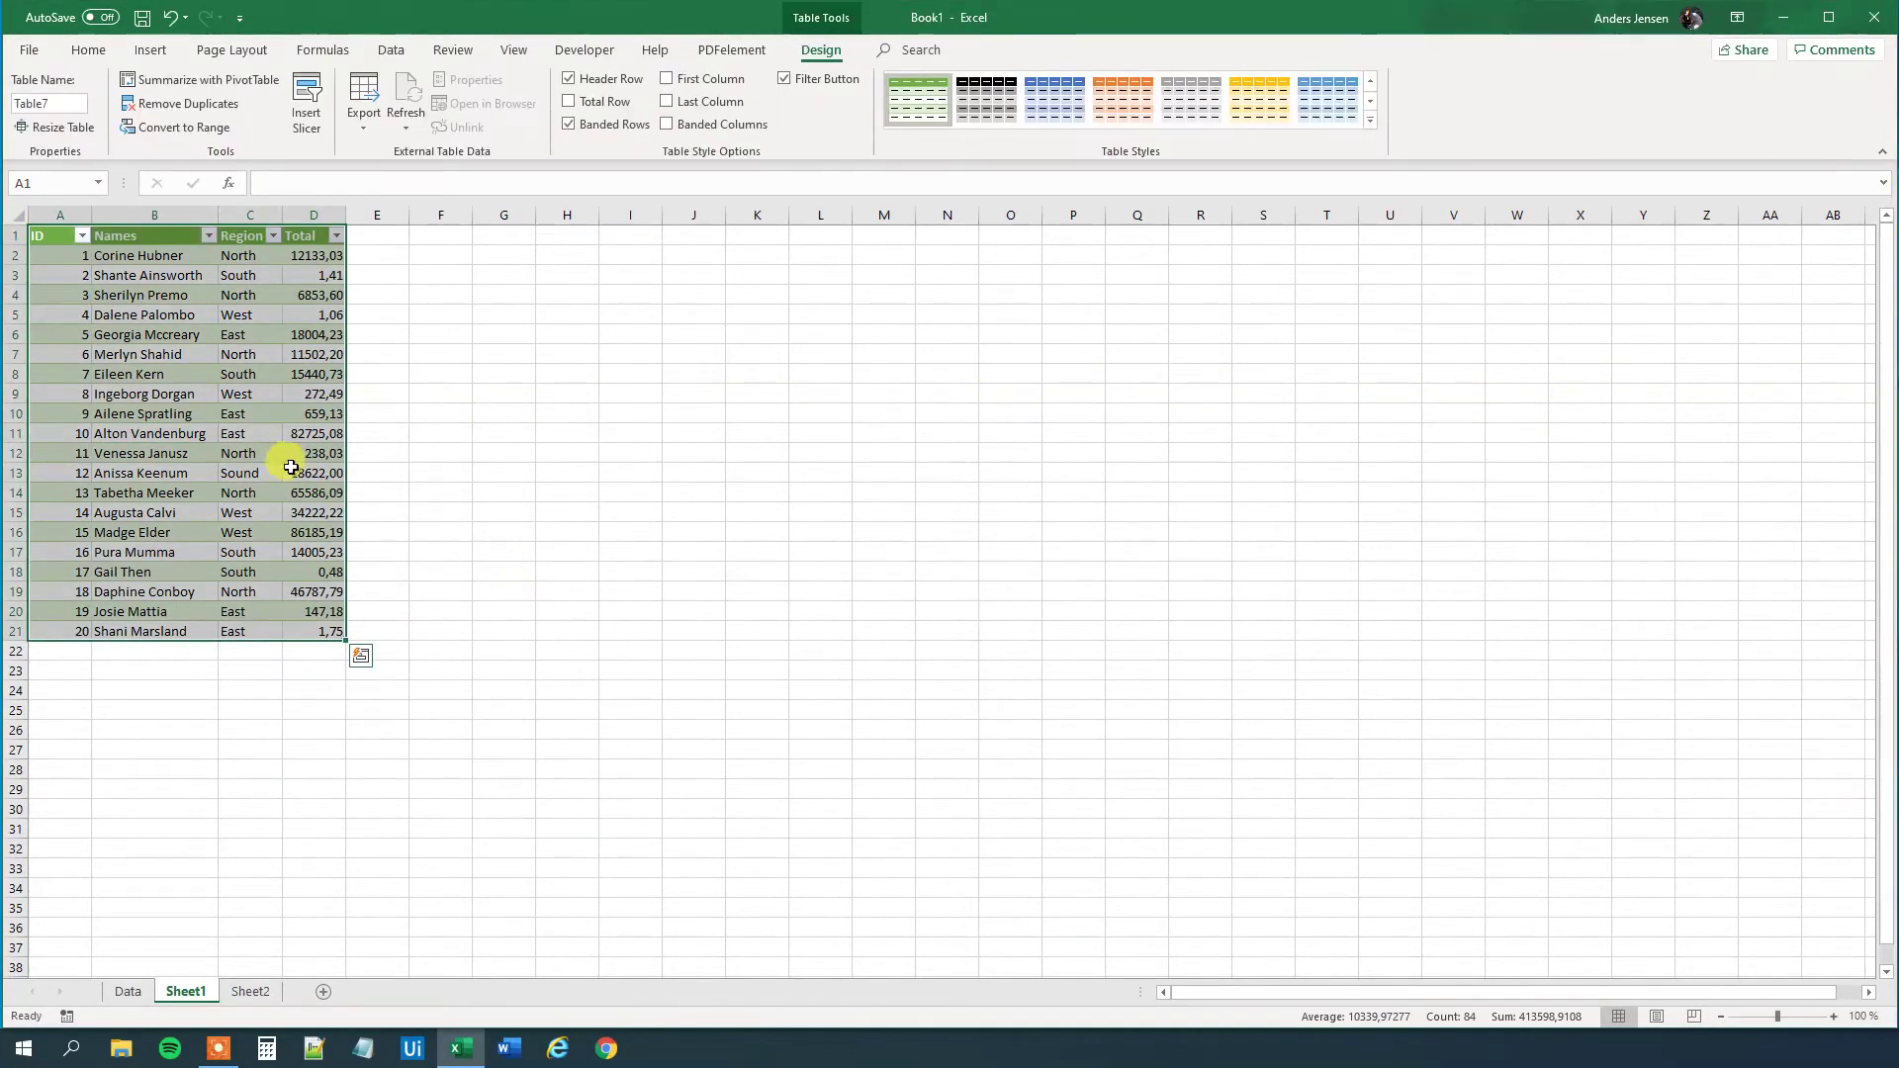
click(185, 714)
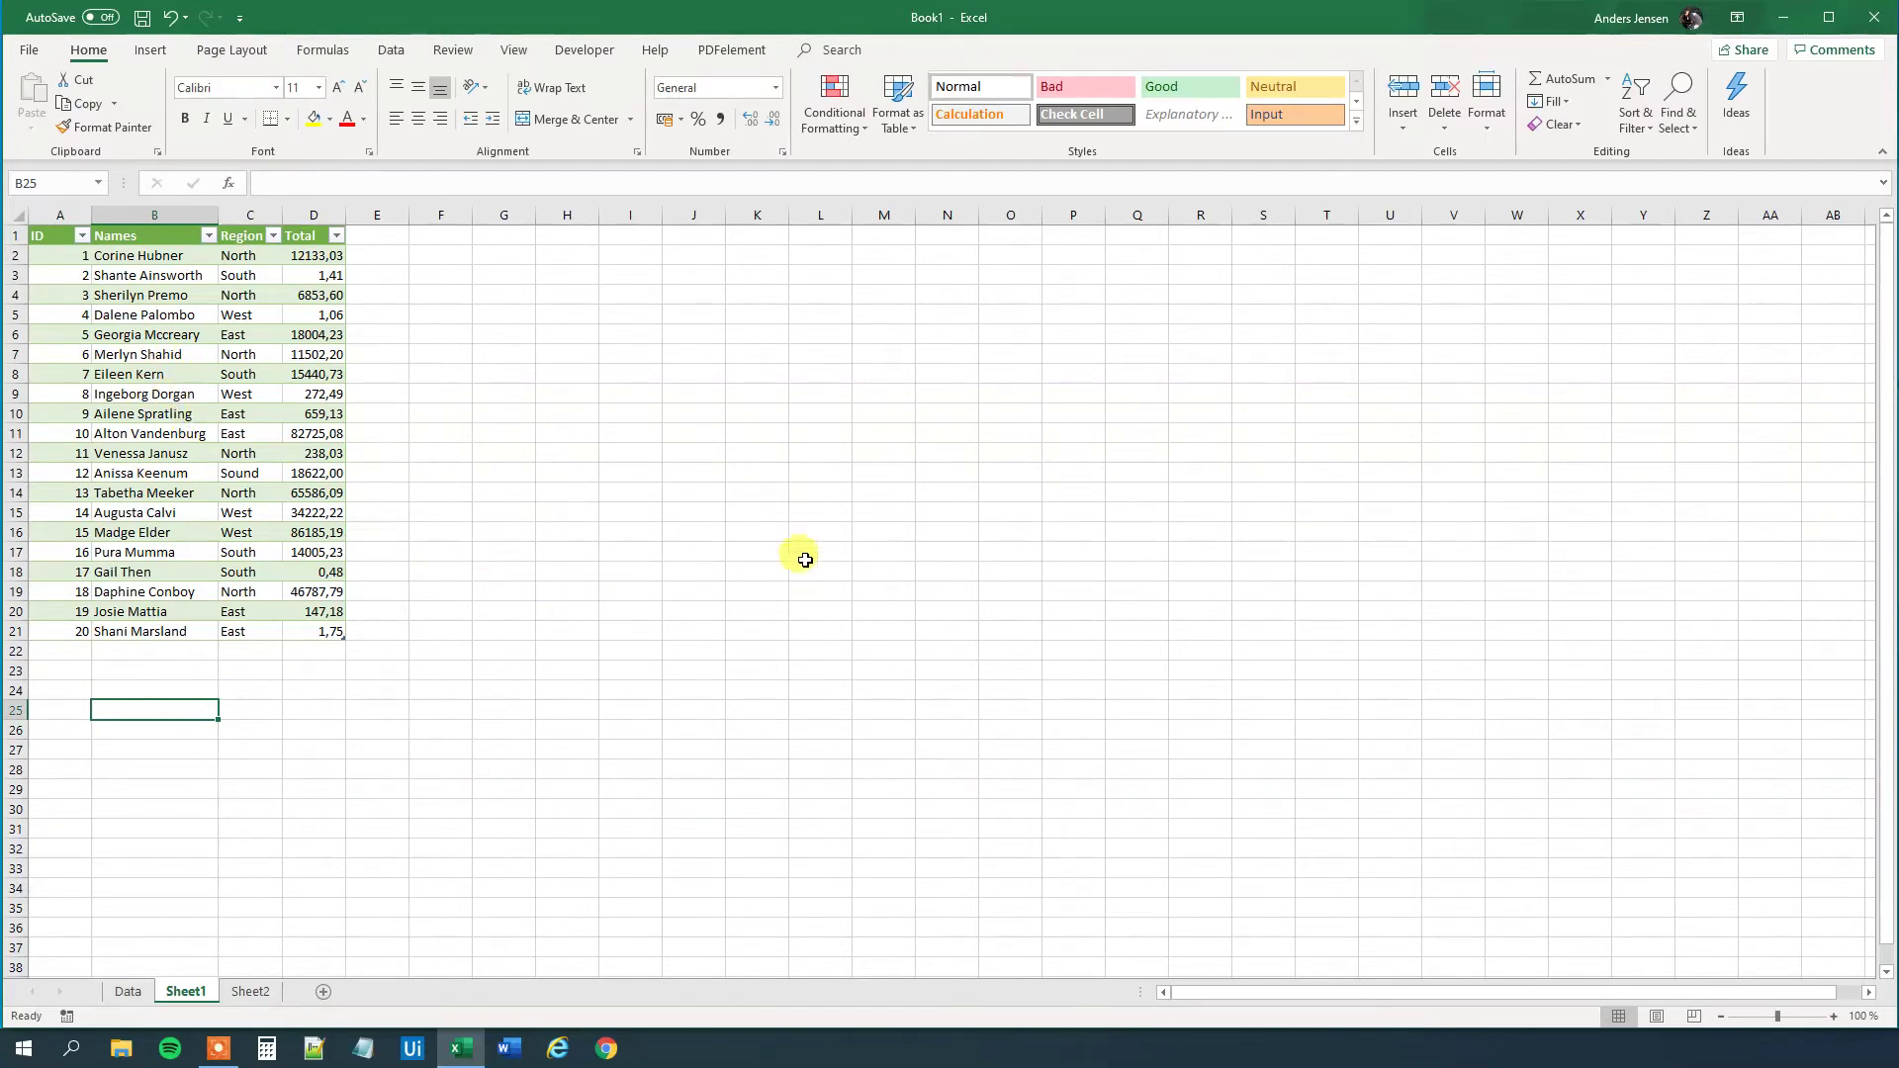
Step: Rename the table as Sales
click(188, 397)
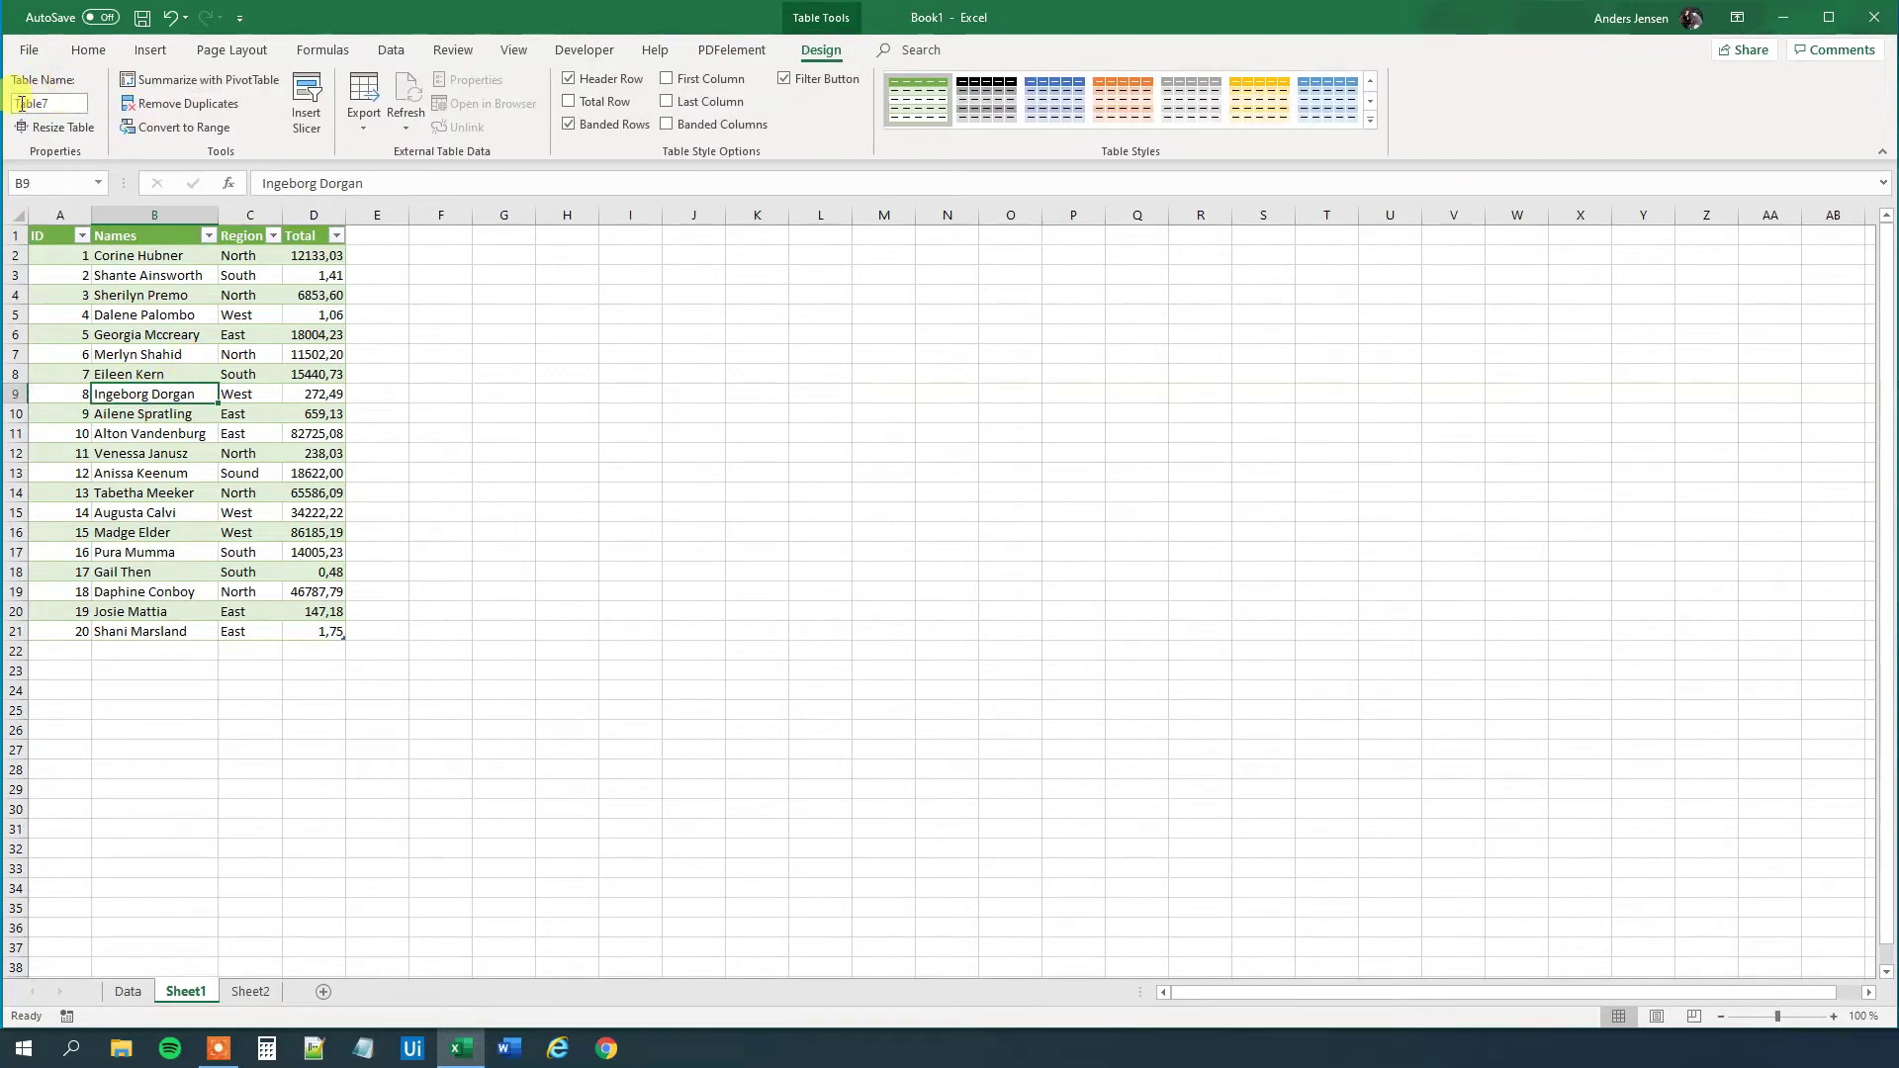
click(38, 103)
click(59, 103)
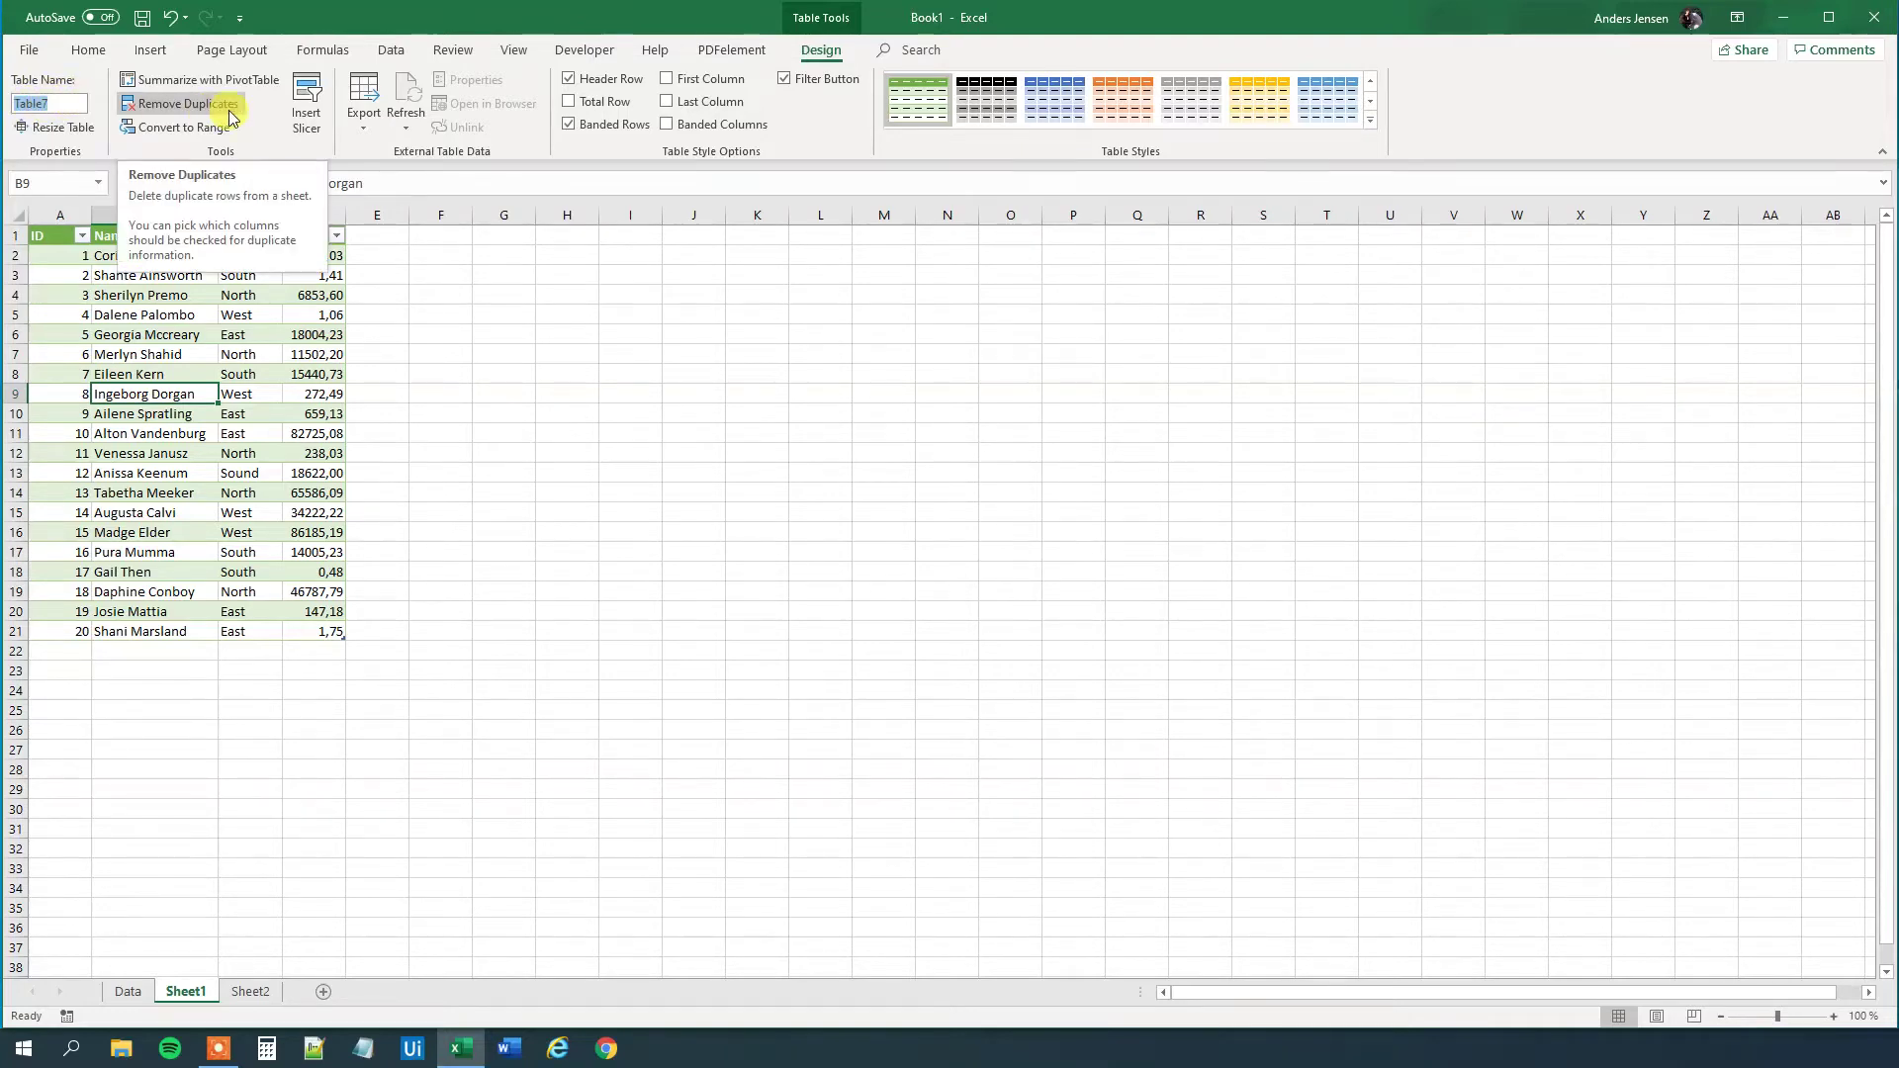
text(Sa)
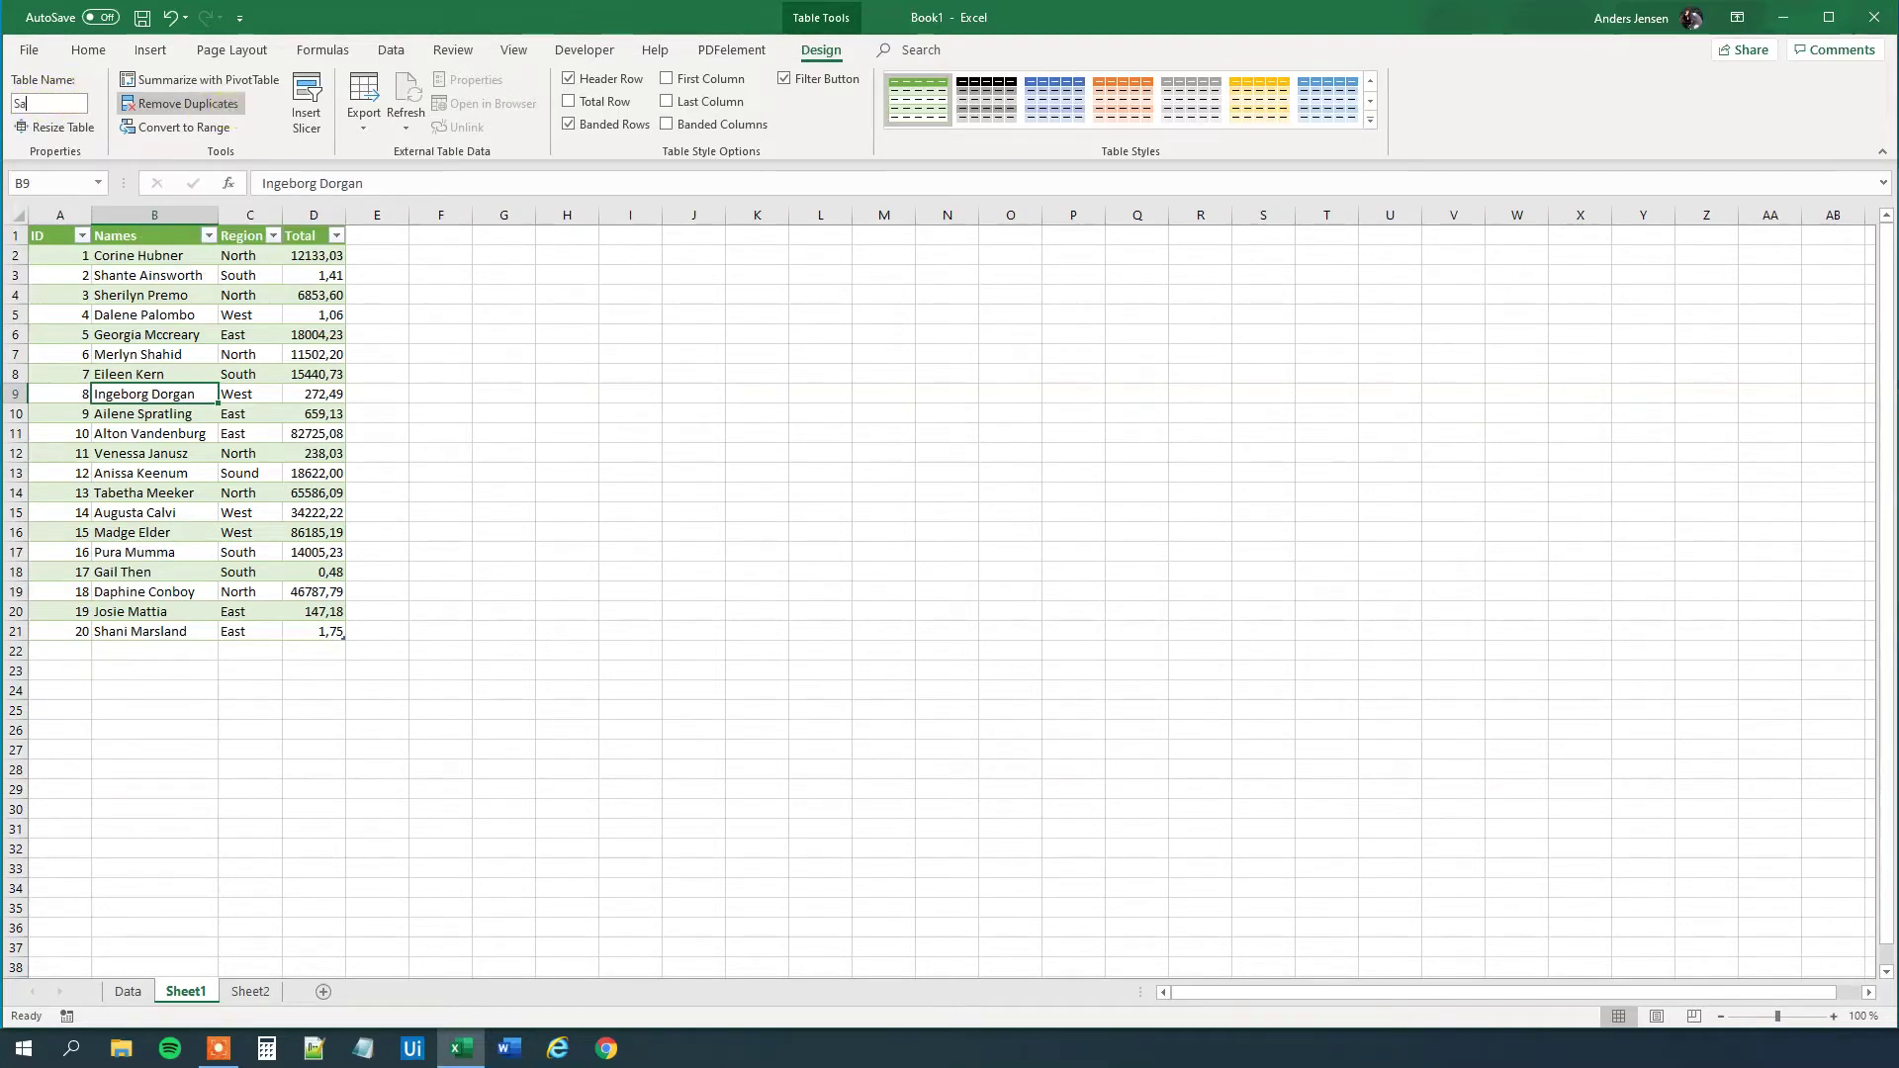
click(371, 313)
click(250, 275)
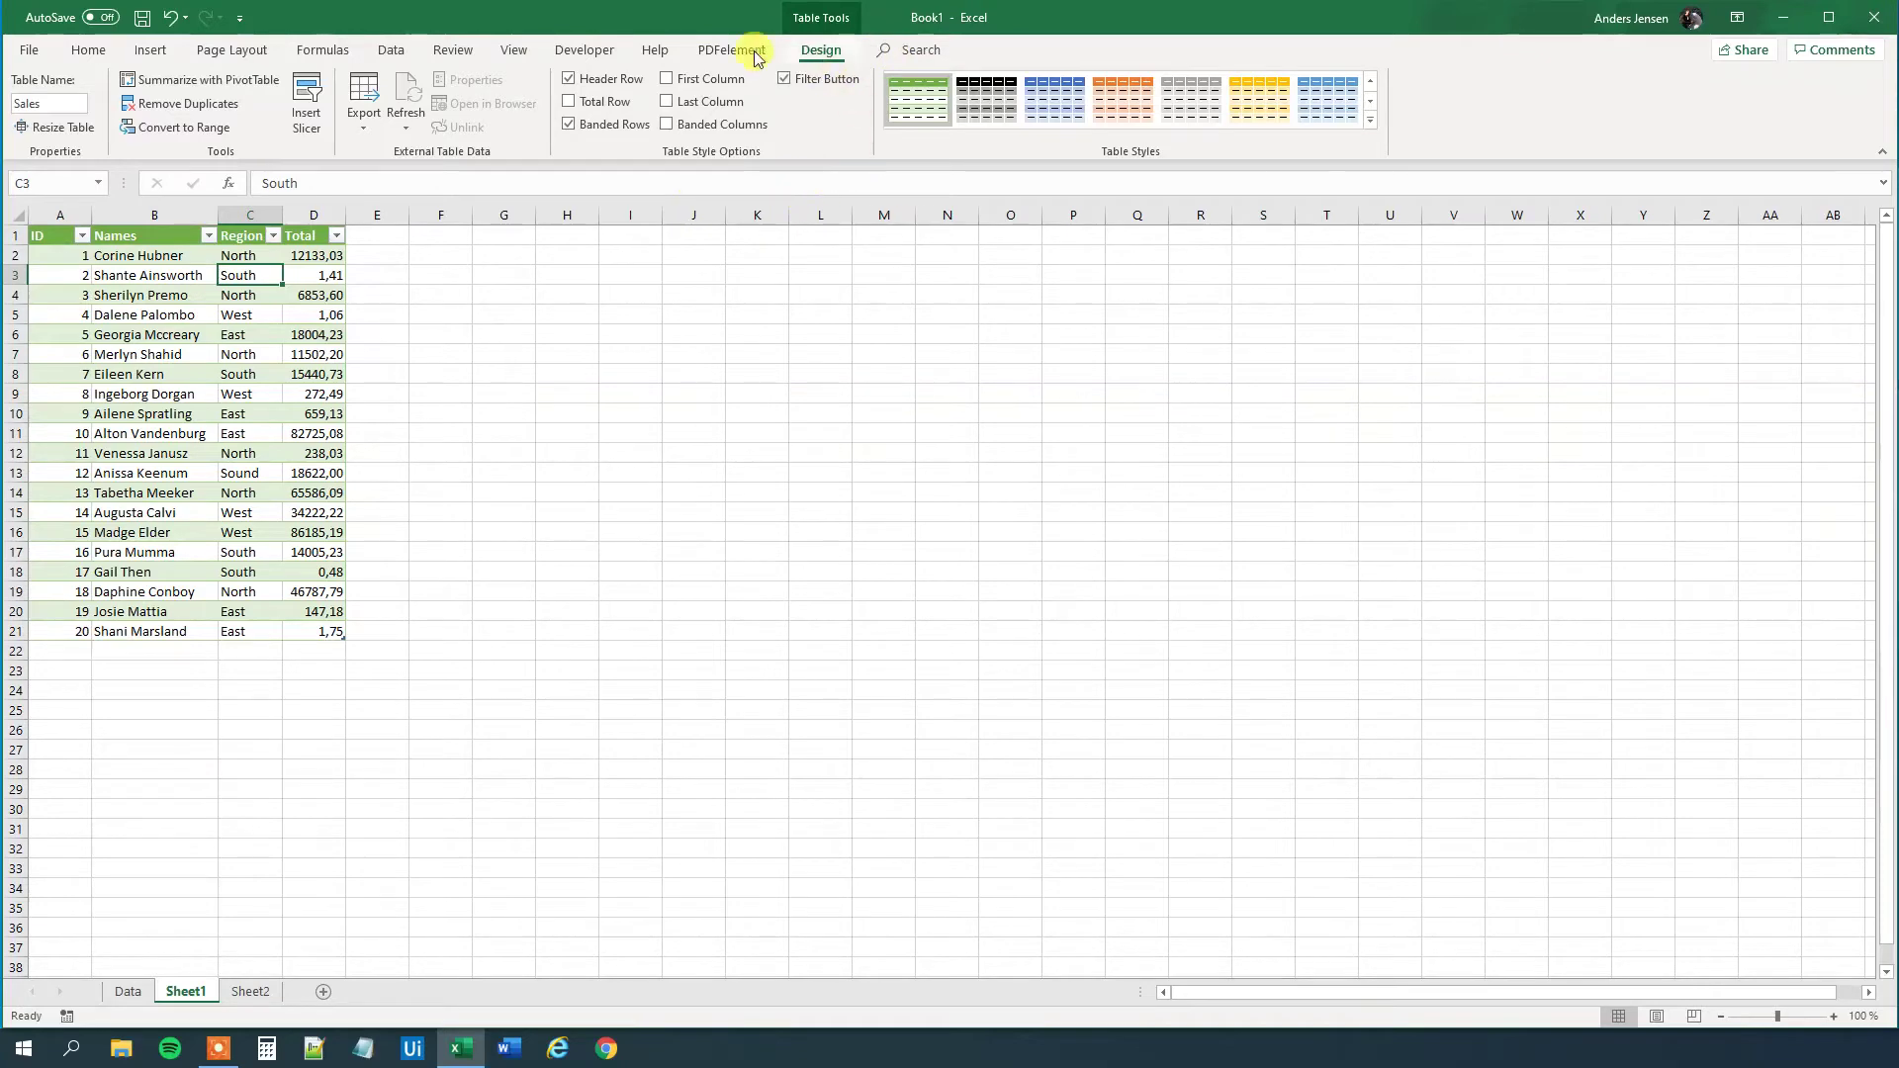
Step: Try hiding and restoring the table's header row, and toggle the First Column and Last Column emphasis
click(572, 83)
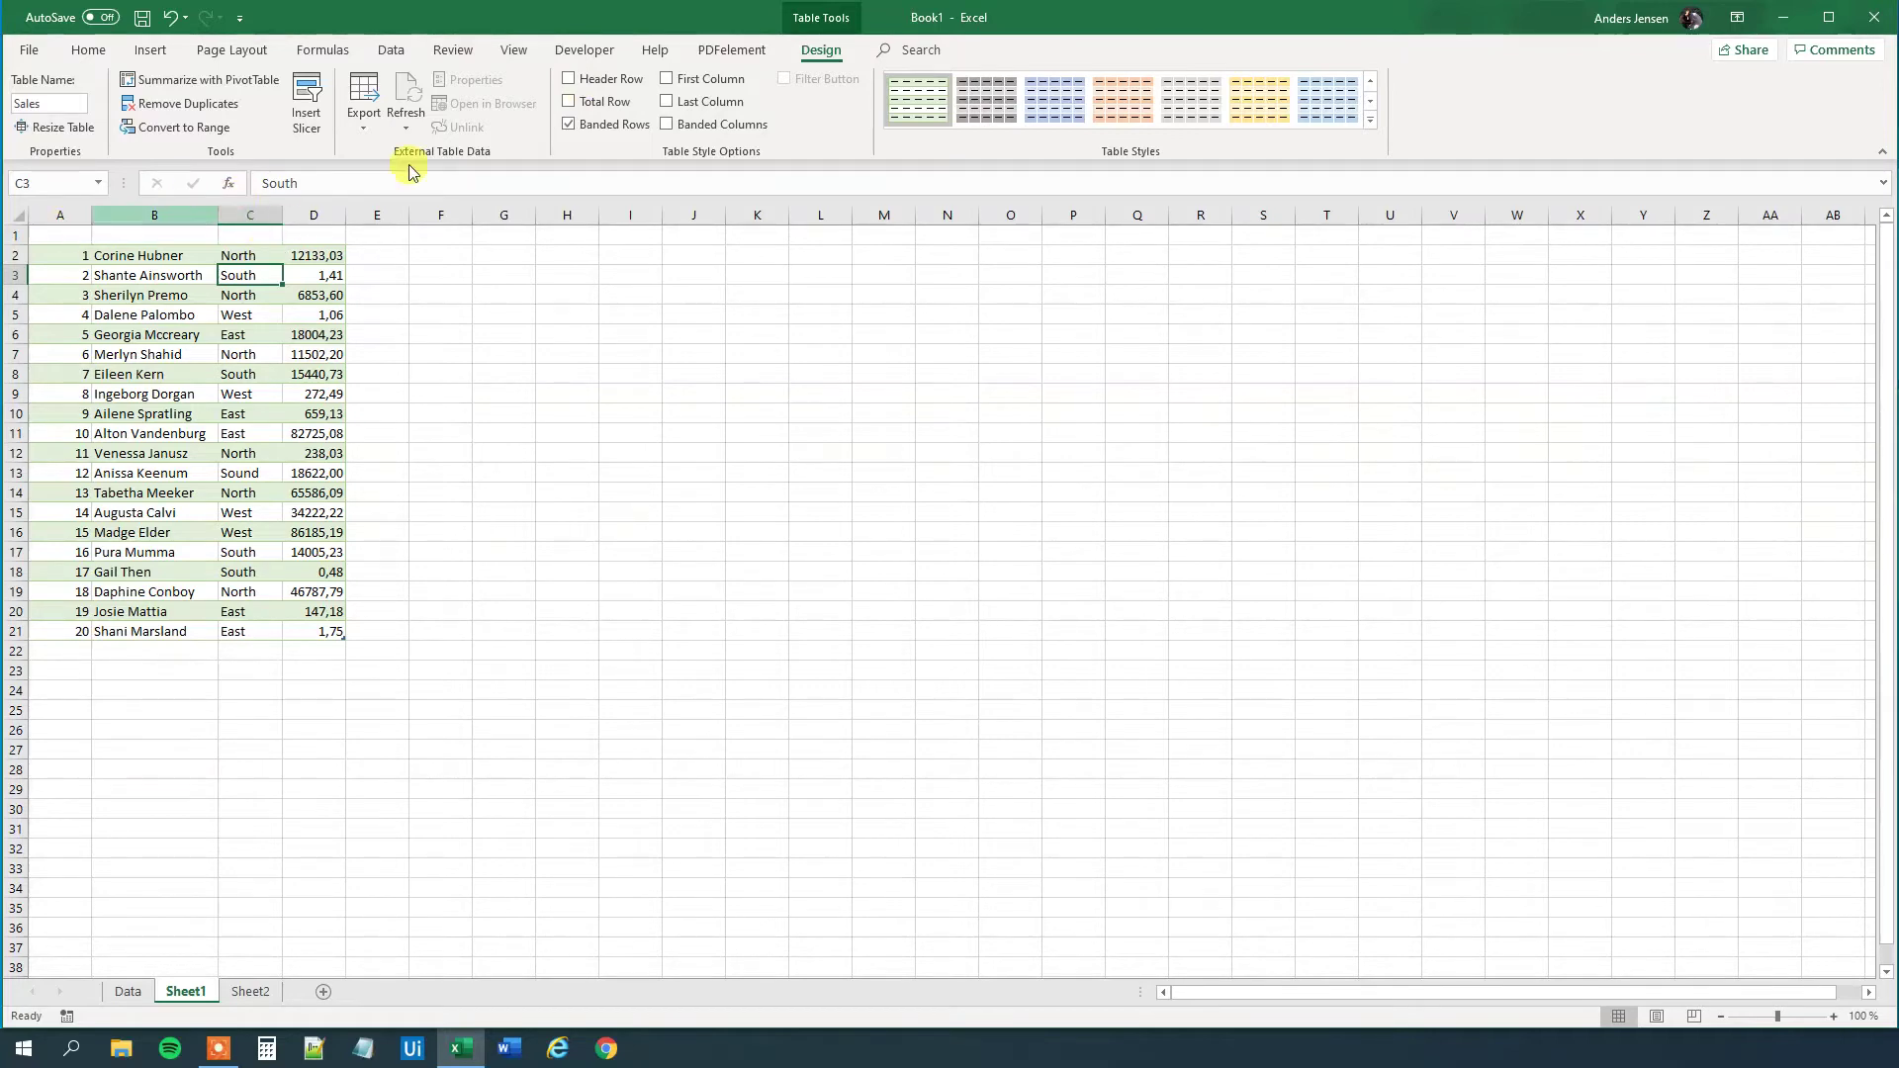
click(570, 79)
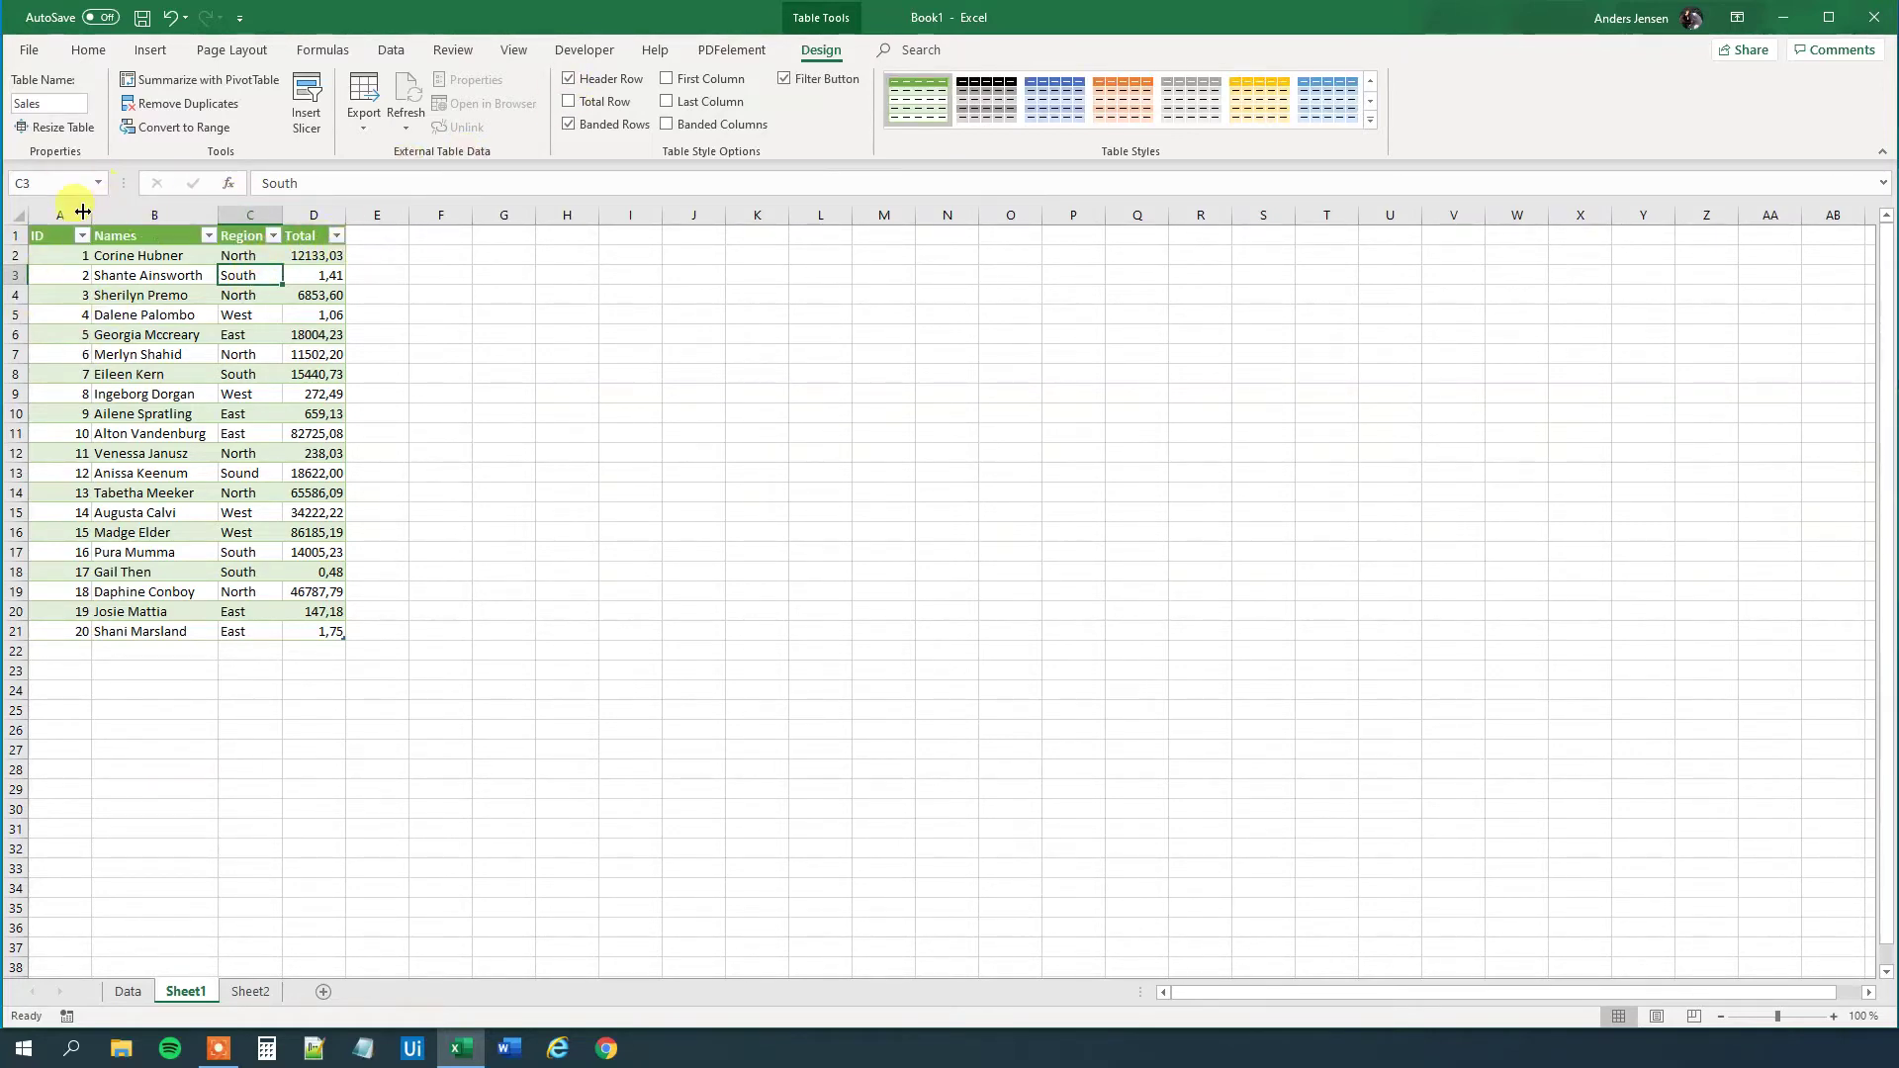
click(696, 102)
click(696, 102)
click(669, 79)
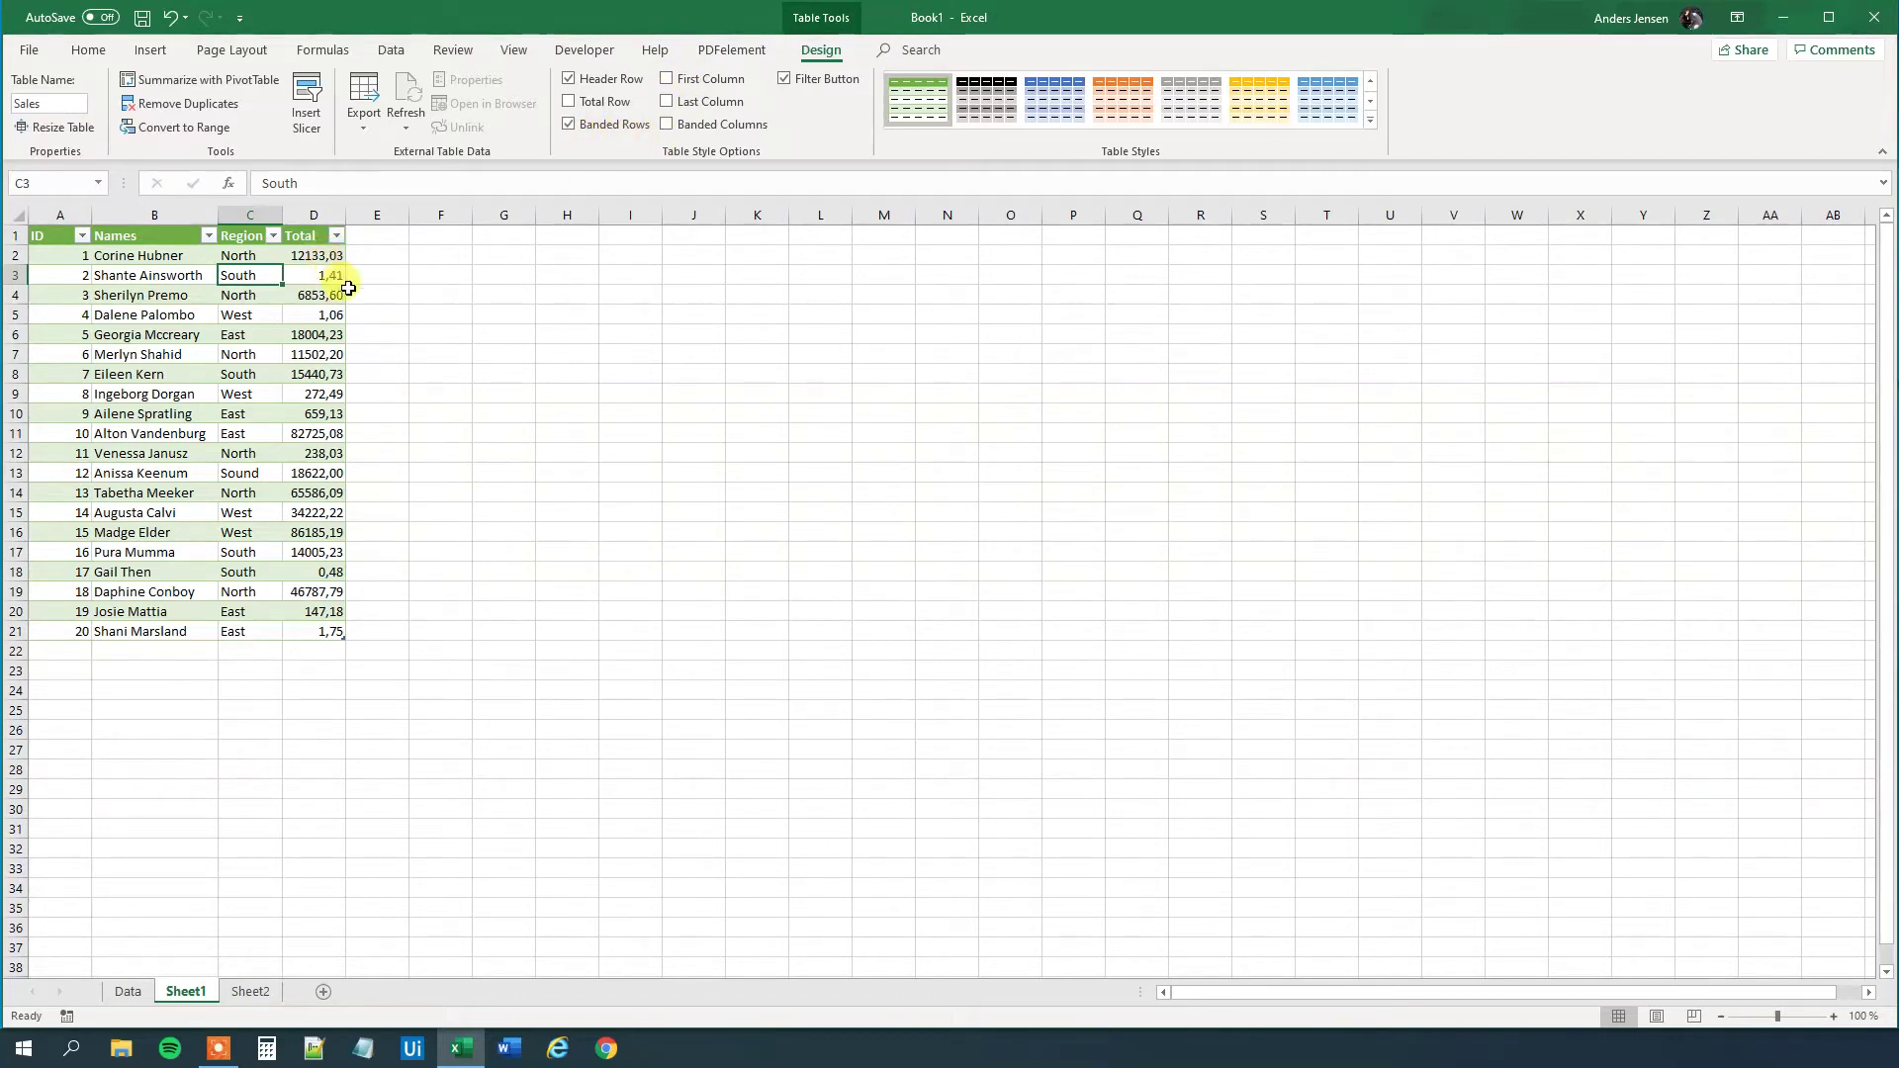
Step: Turn the table's banded rows off and back on to compare the look
click(569, 127)
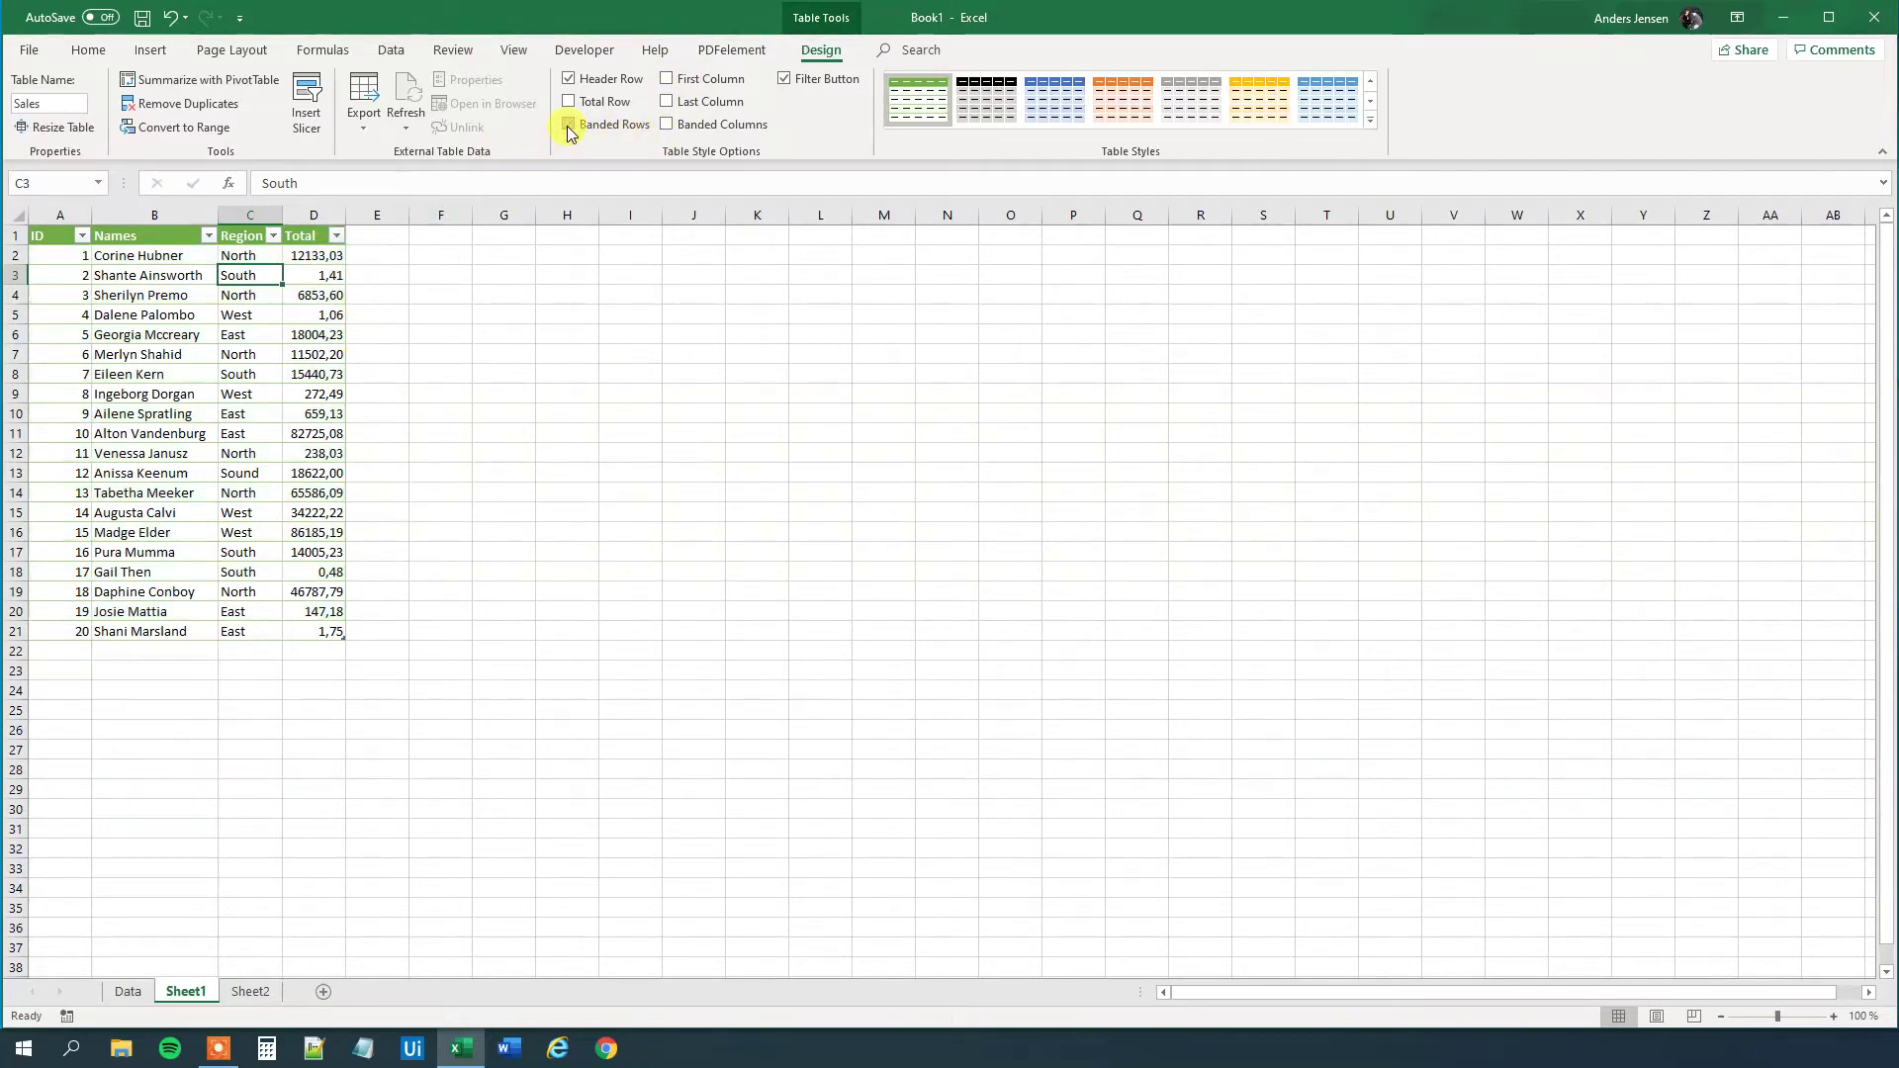
click(503, 354)
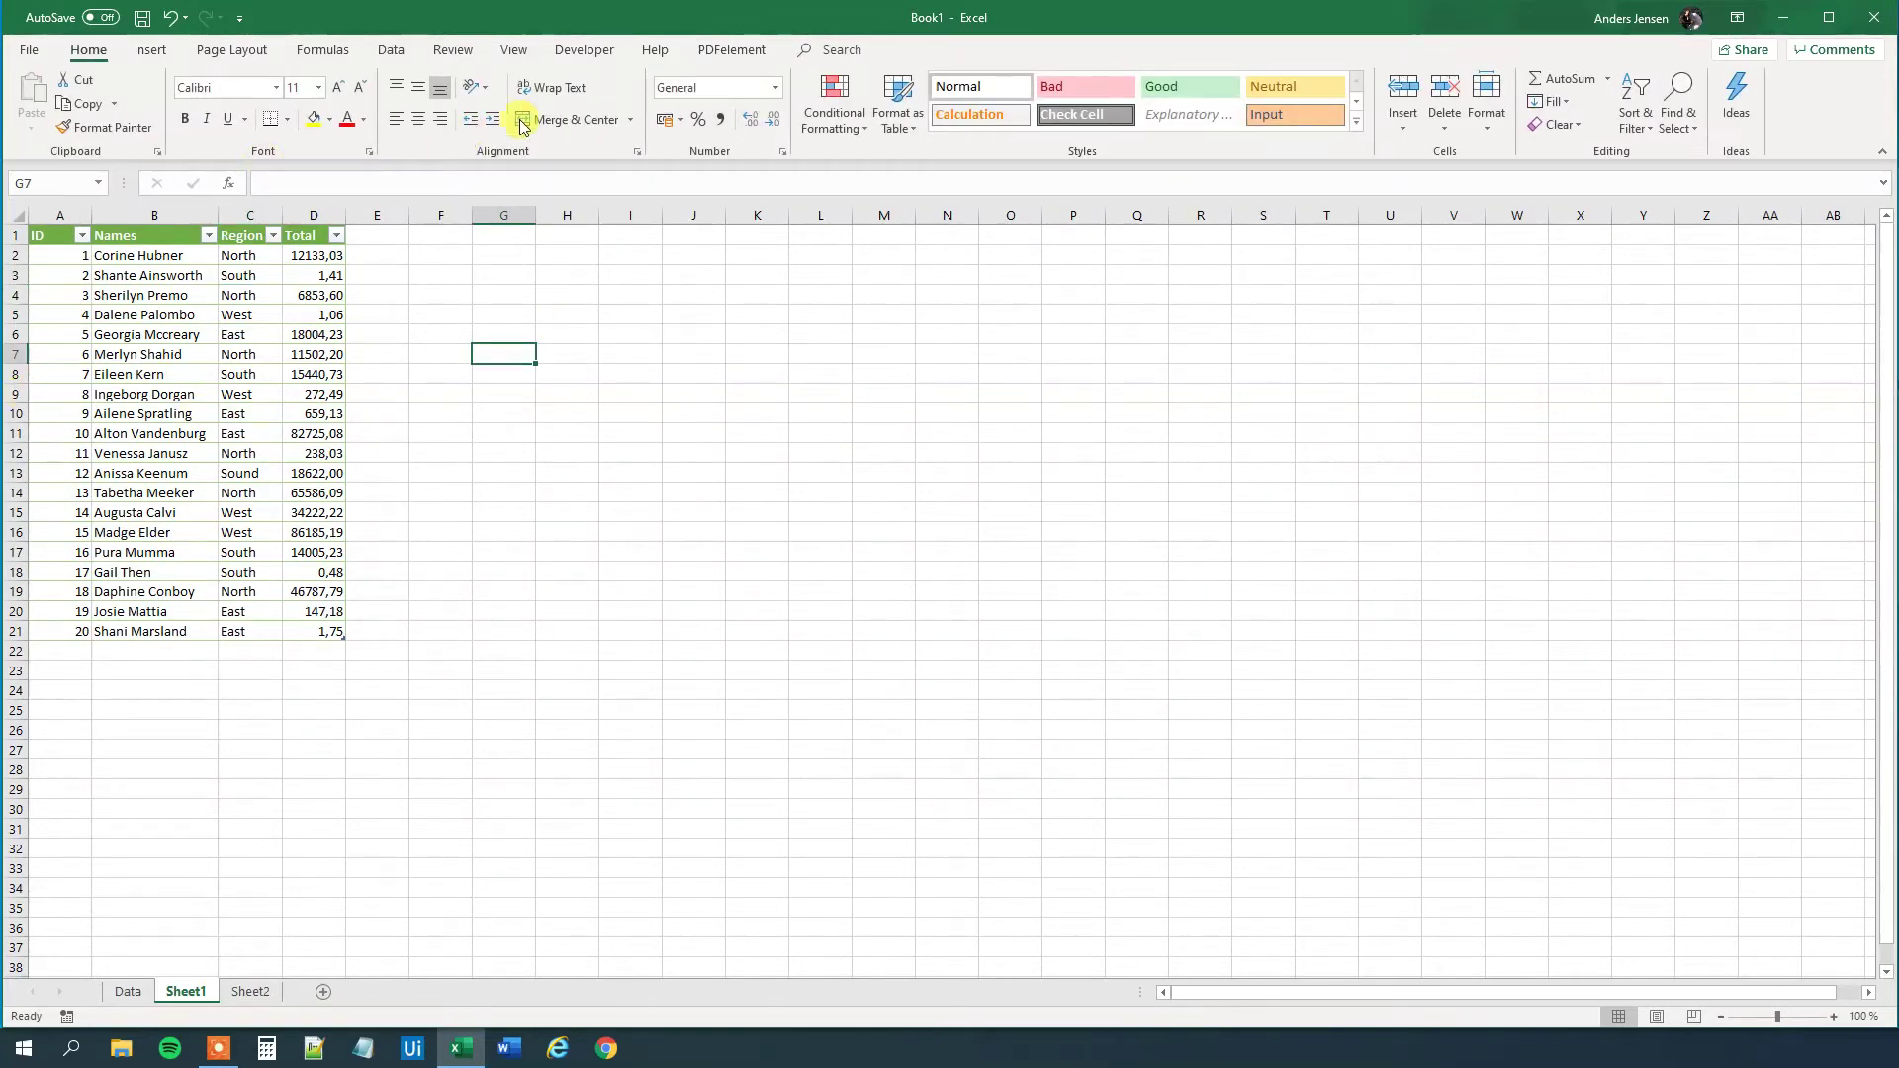
click(156, 314)
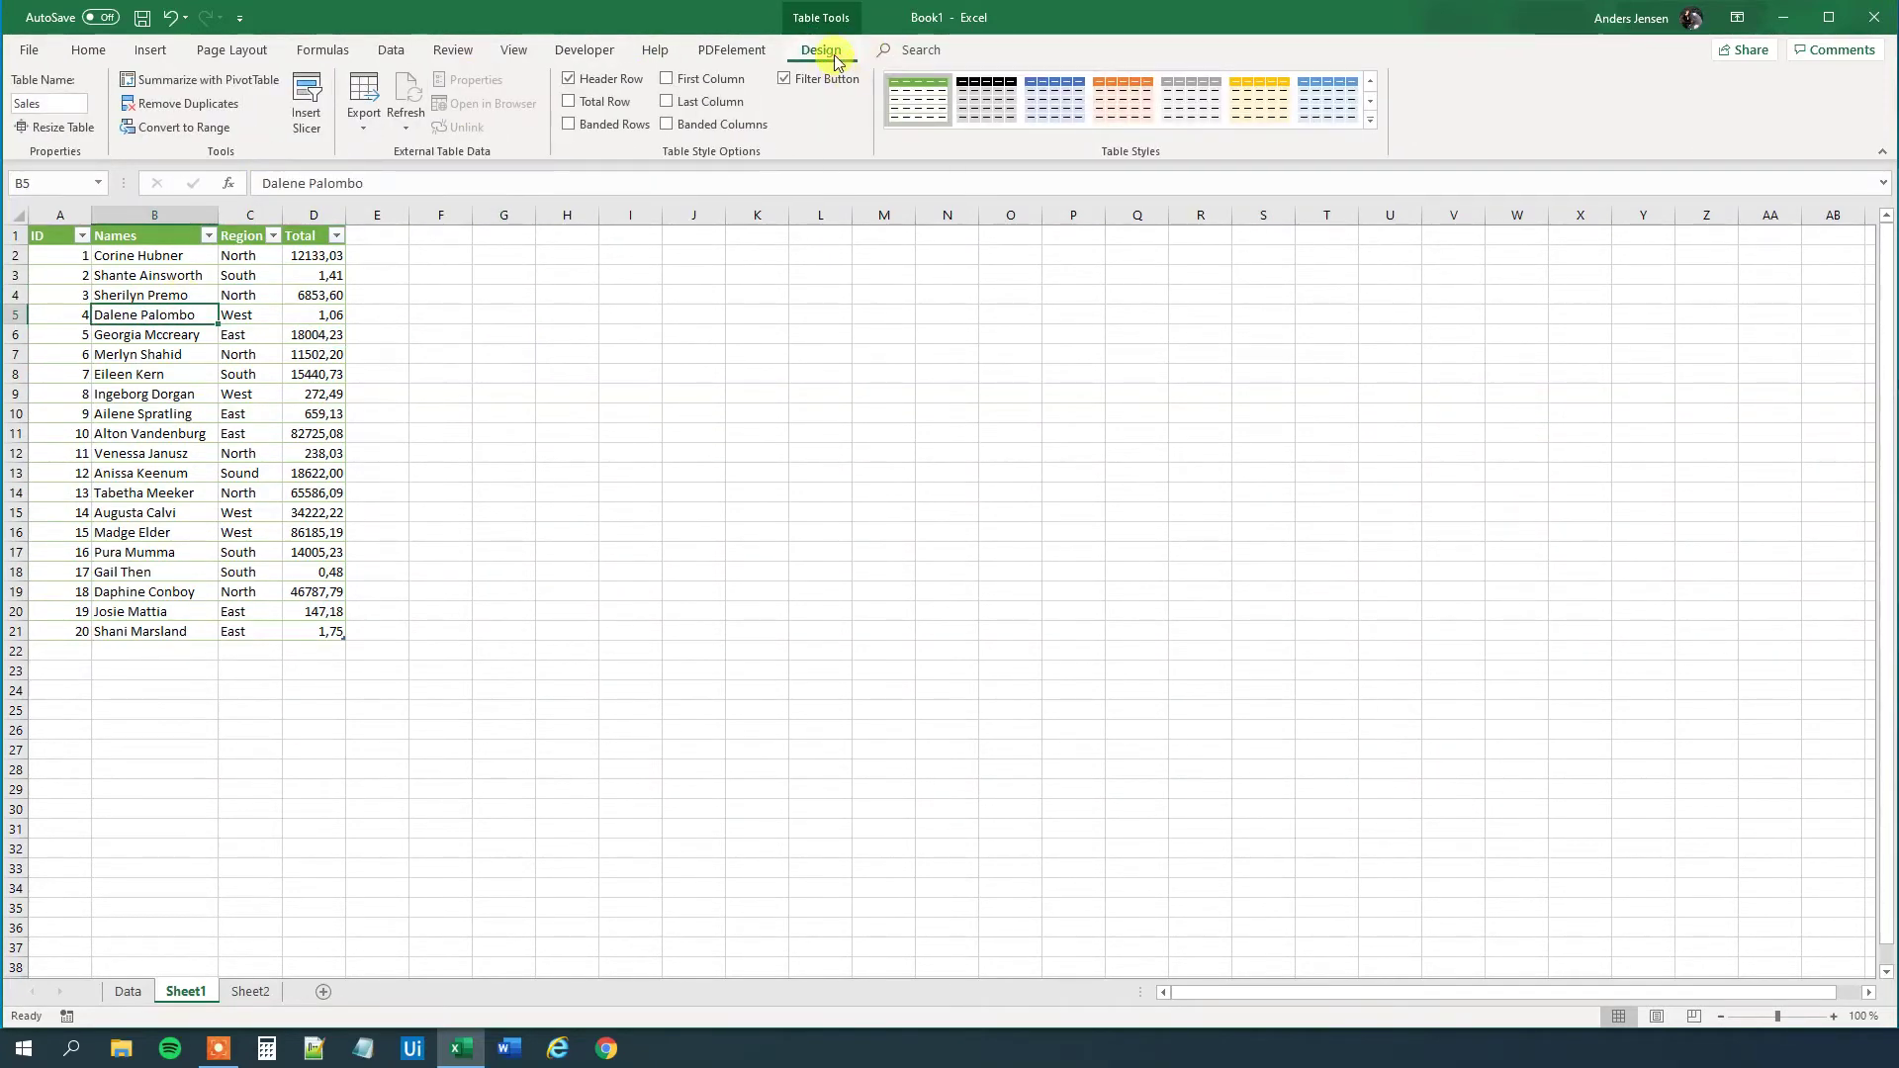
click(570, 125)
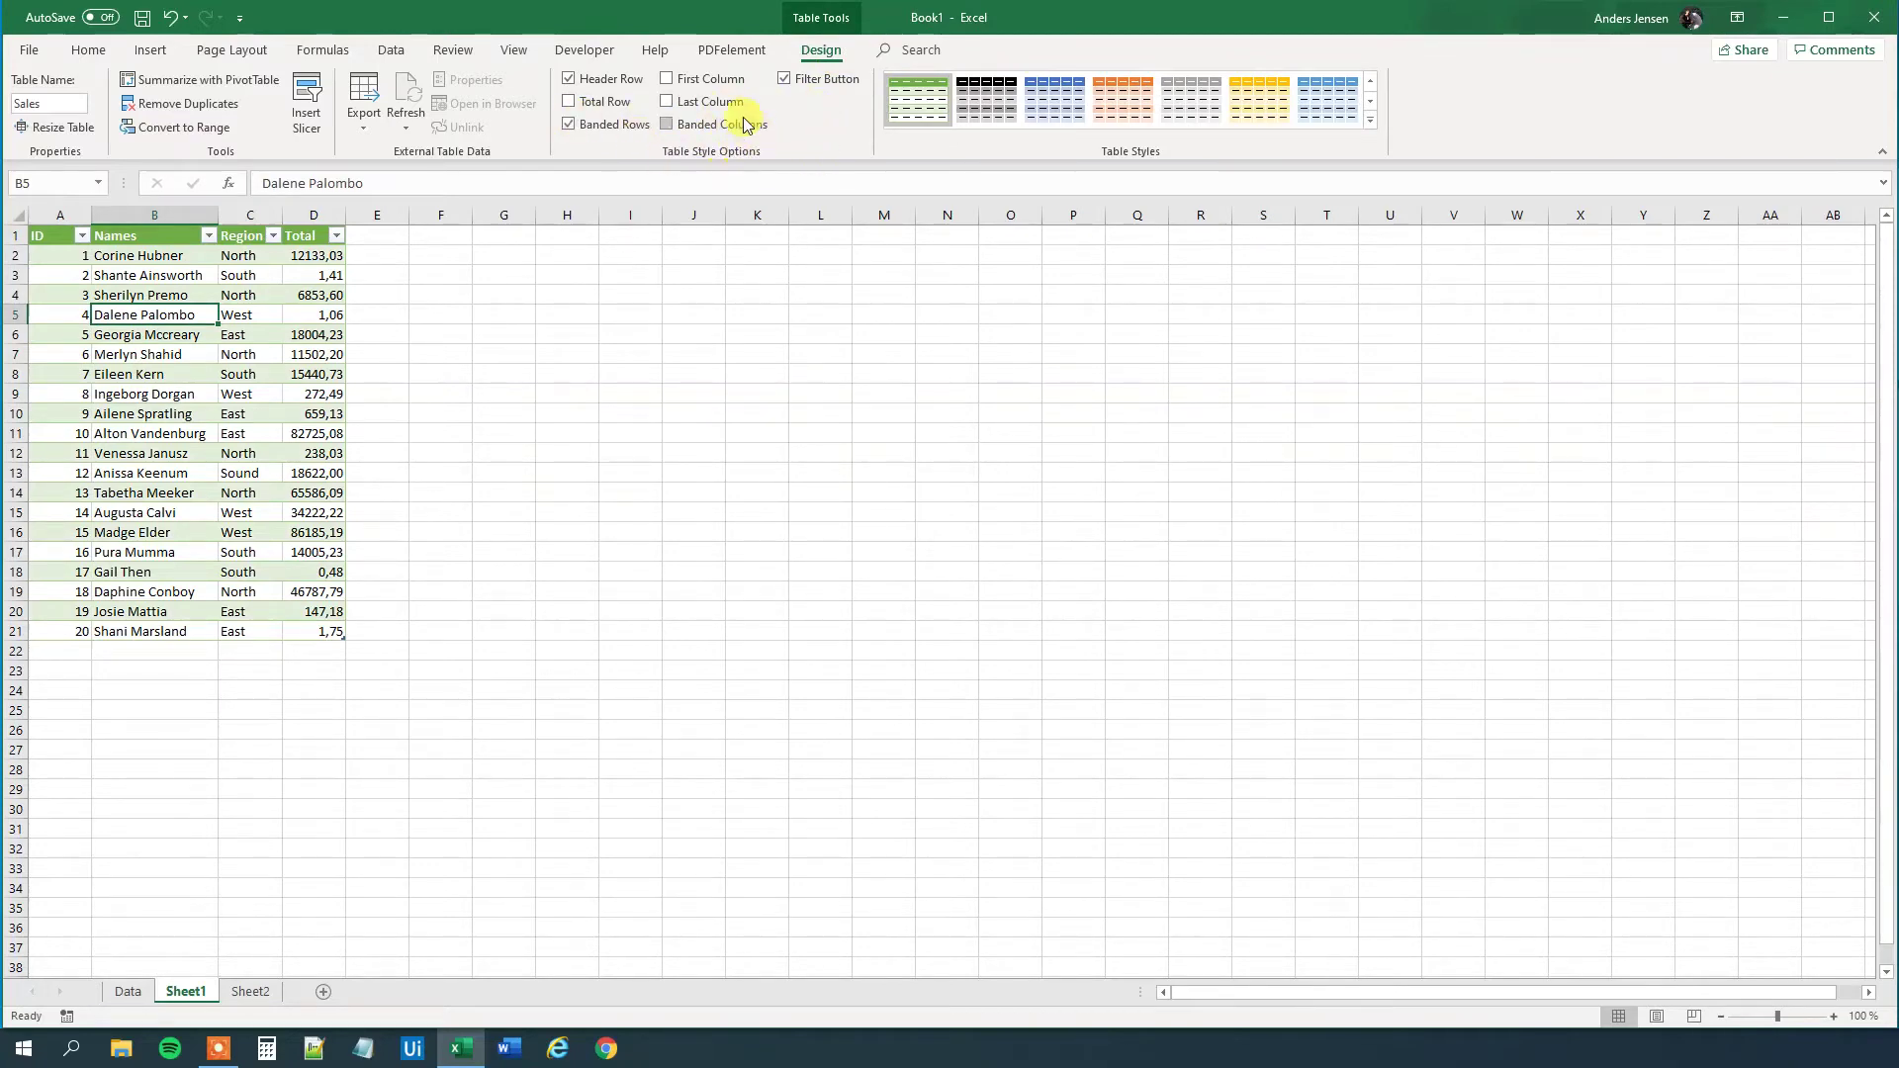
Step: Try banded columns with and without banded rows, and return to banded rows only
click(667, 125)
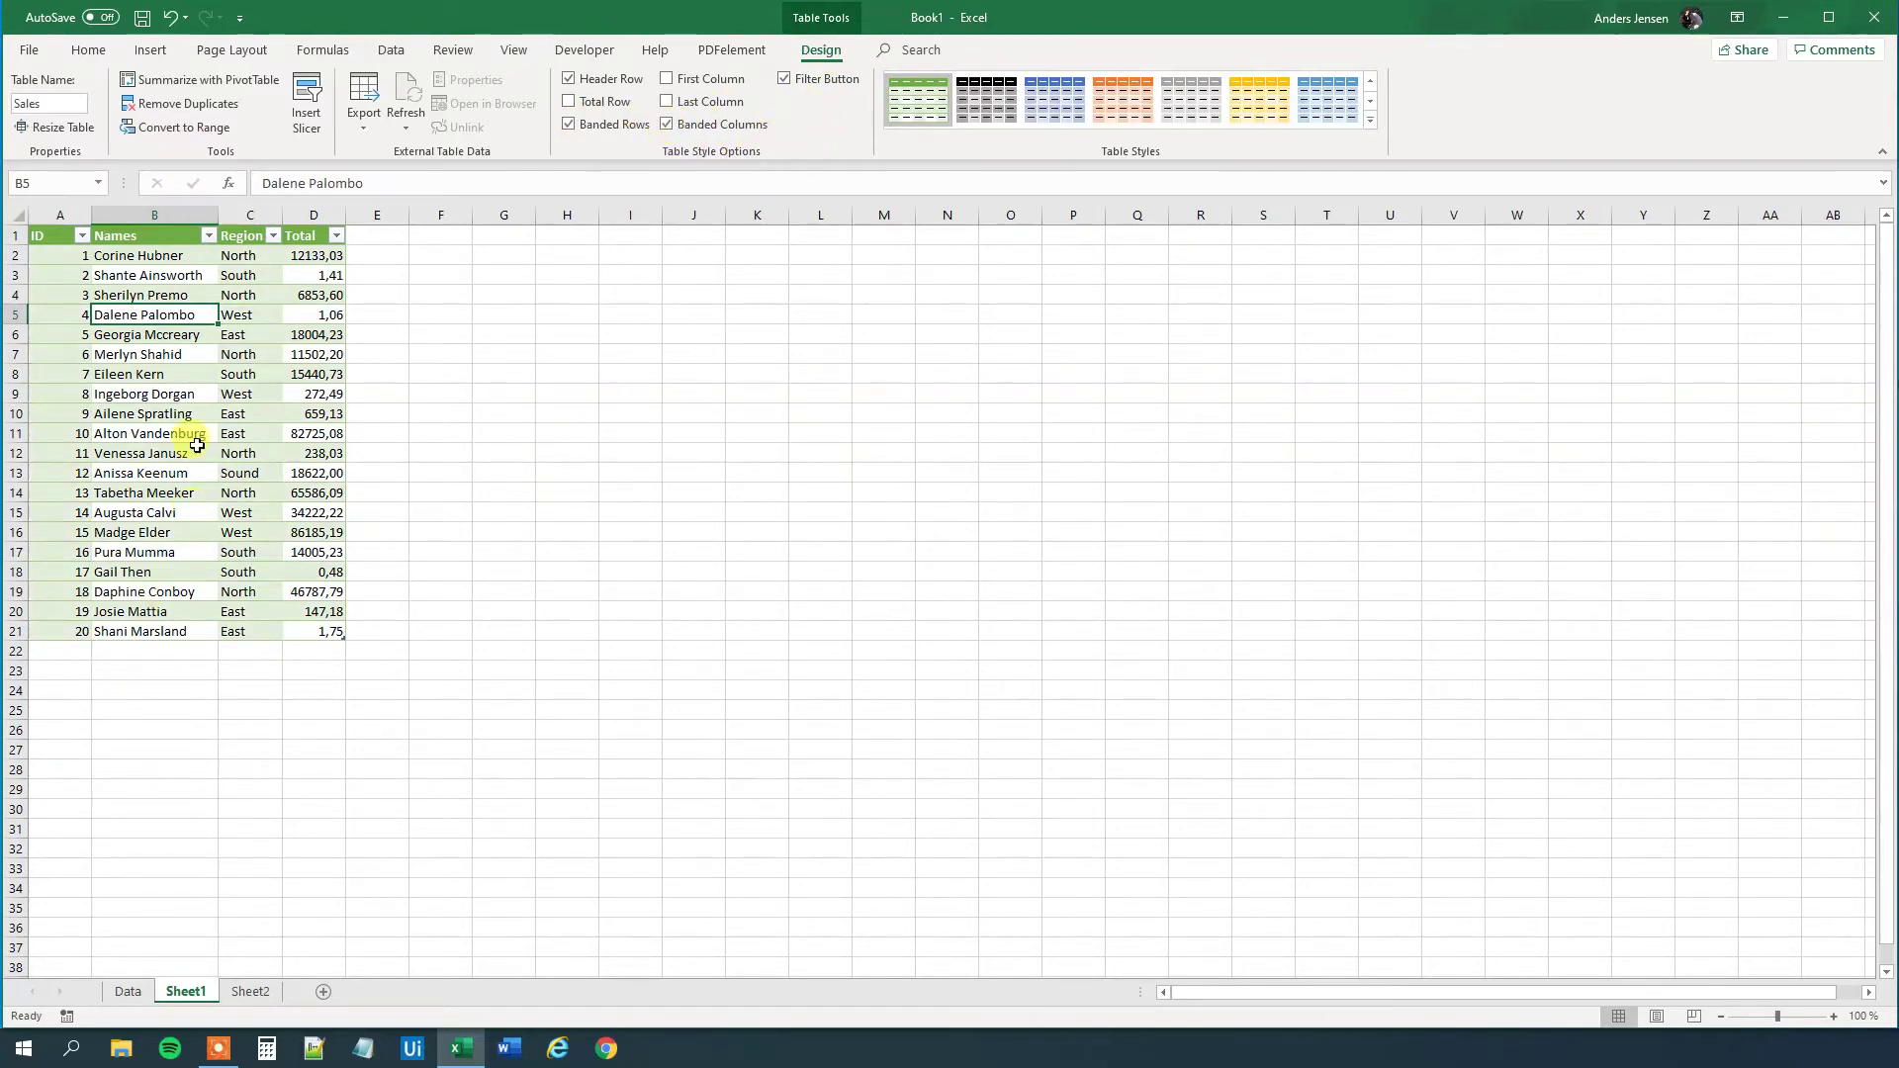
click(570, 126)
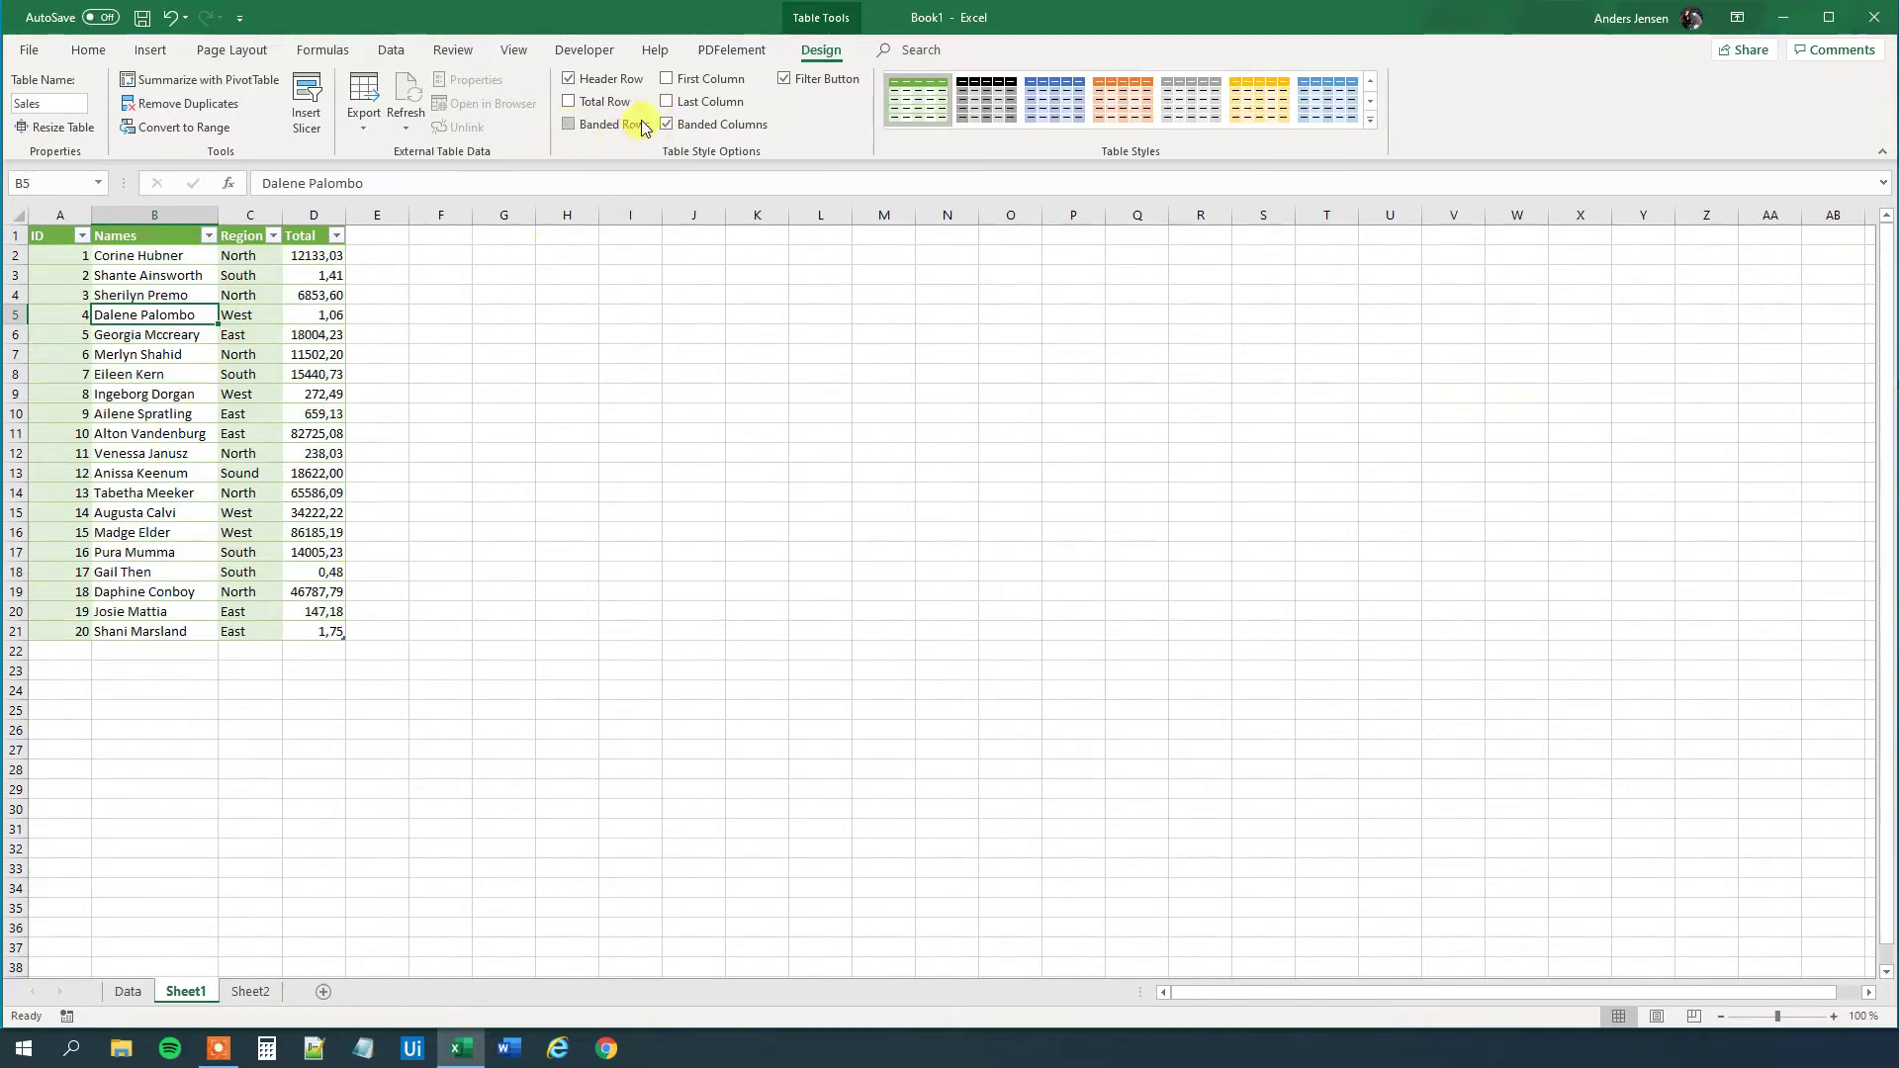
click(602, 125)
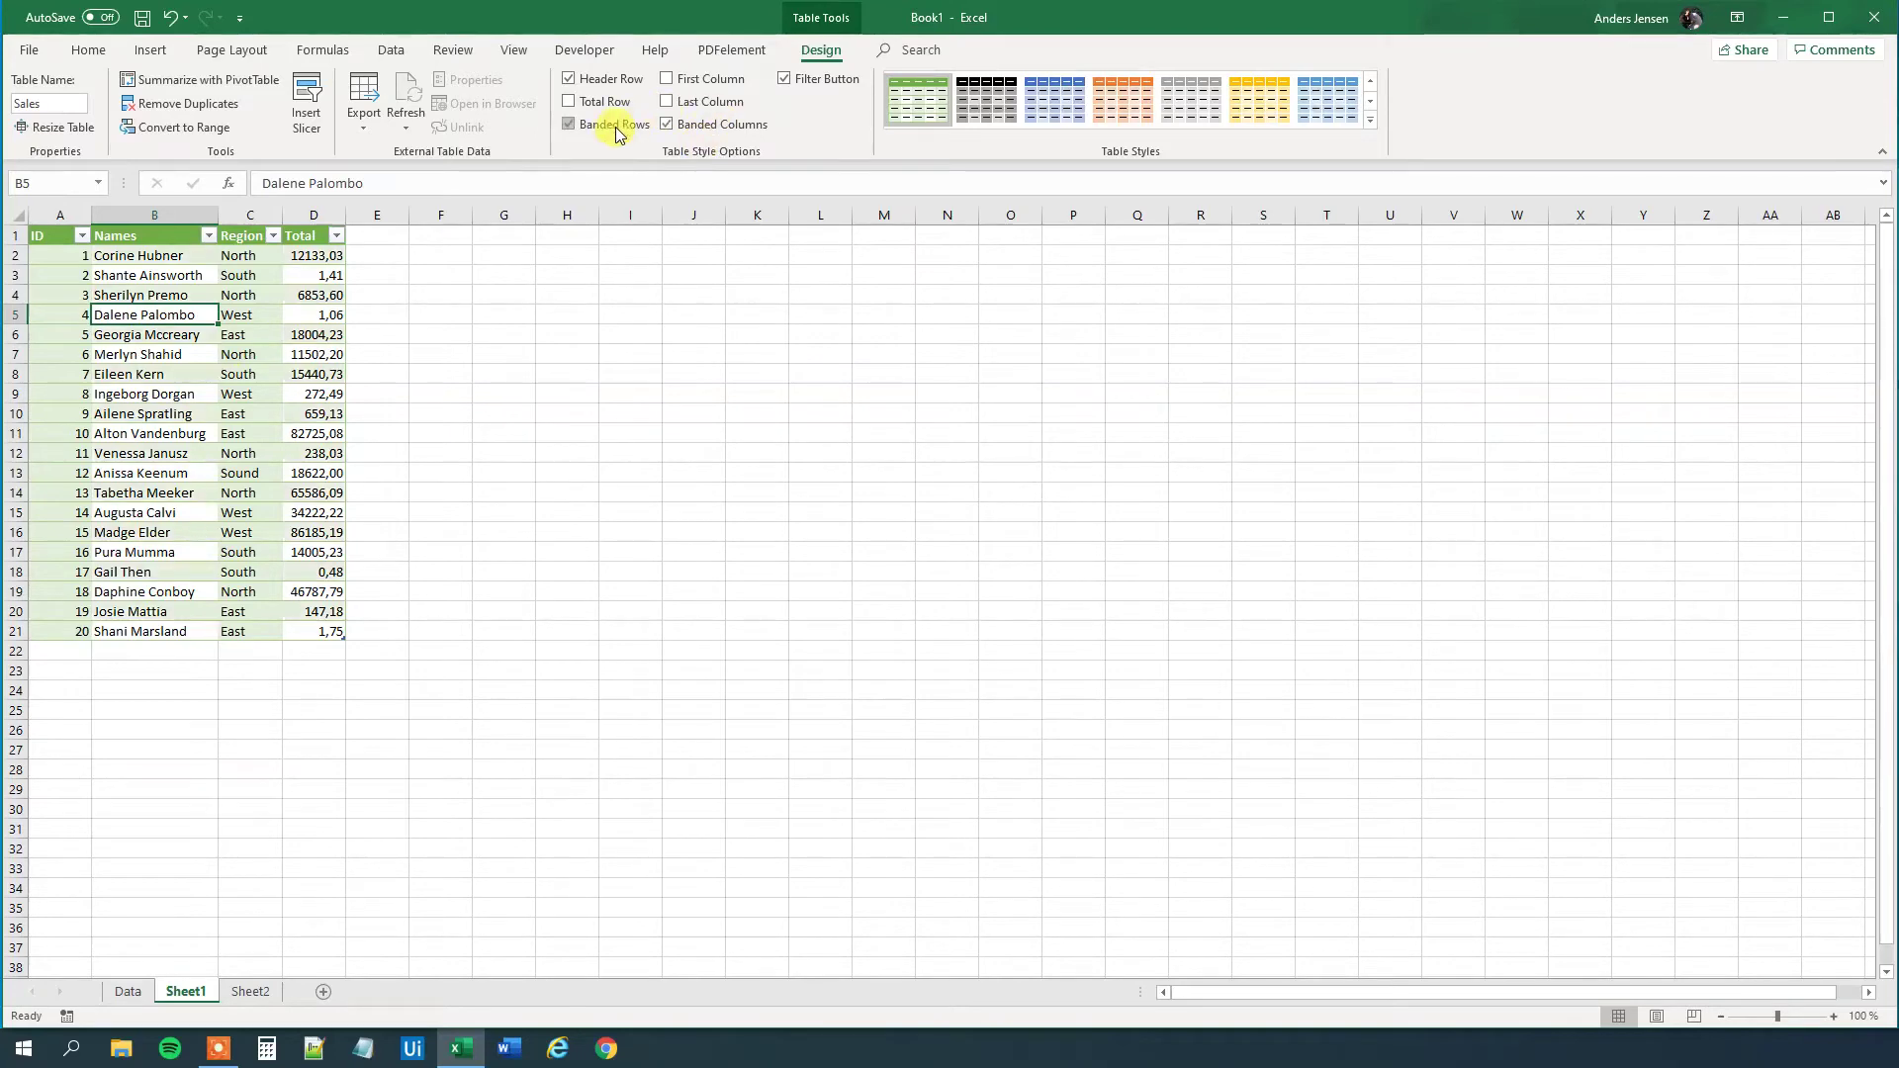
click(667, 126)
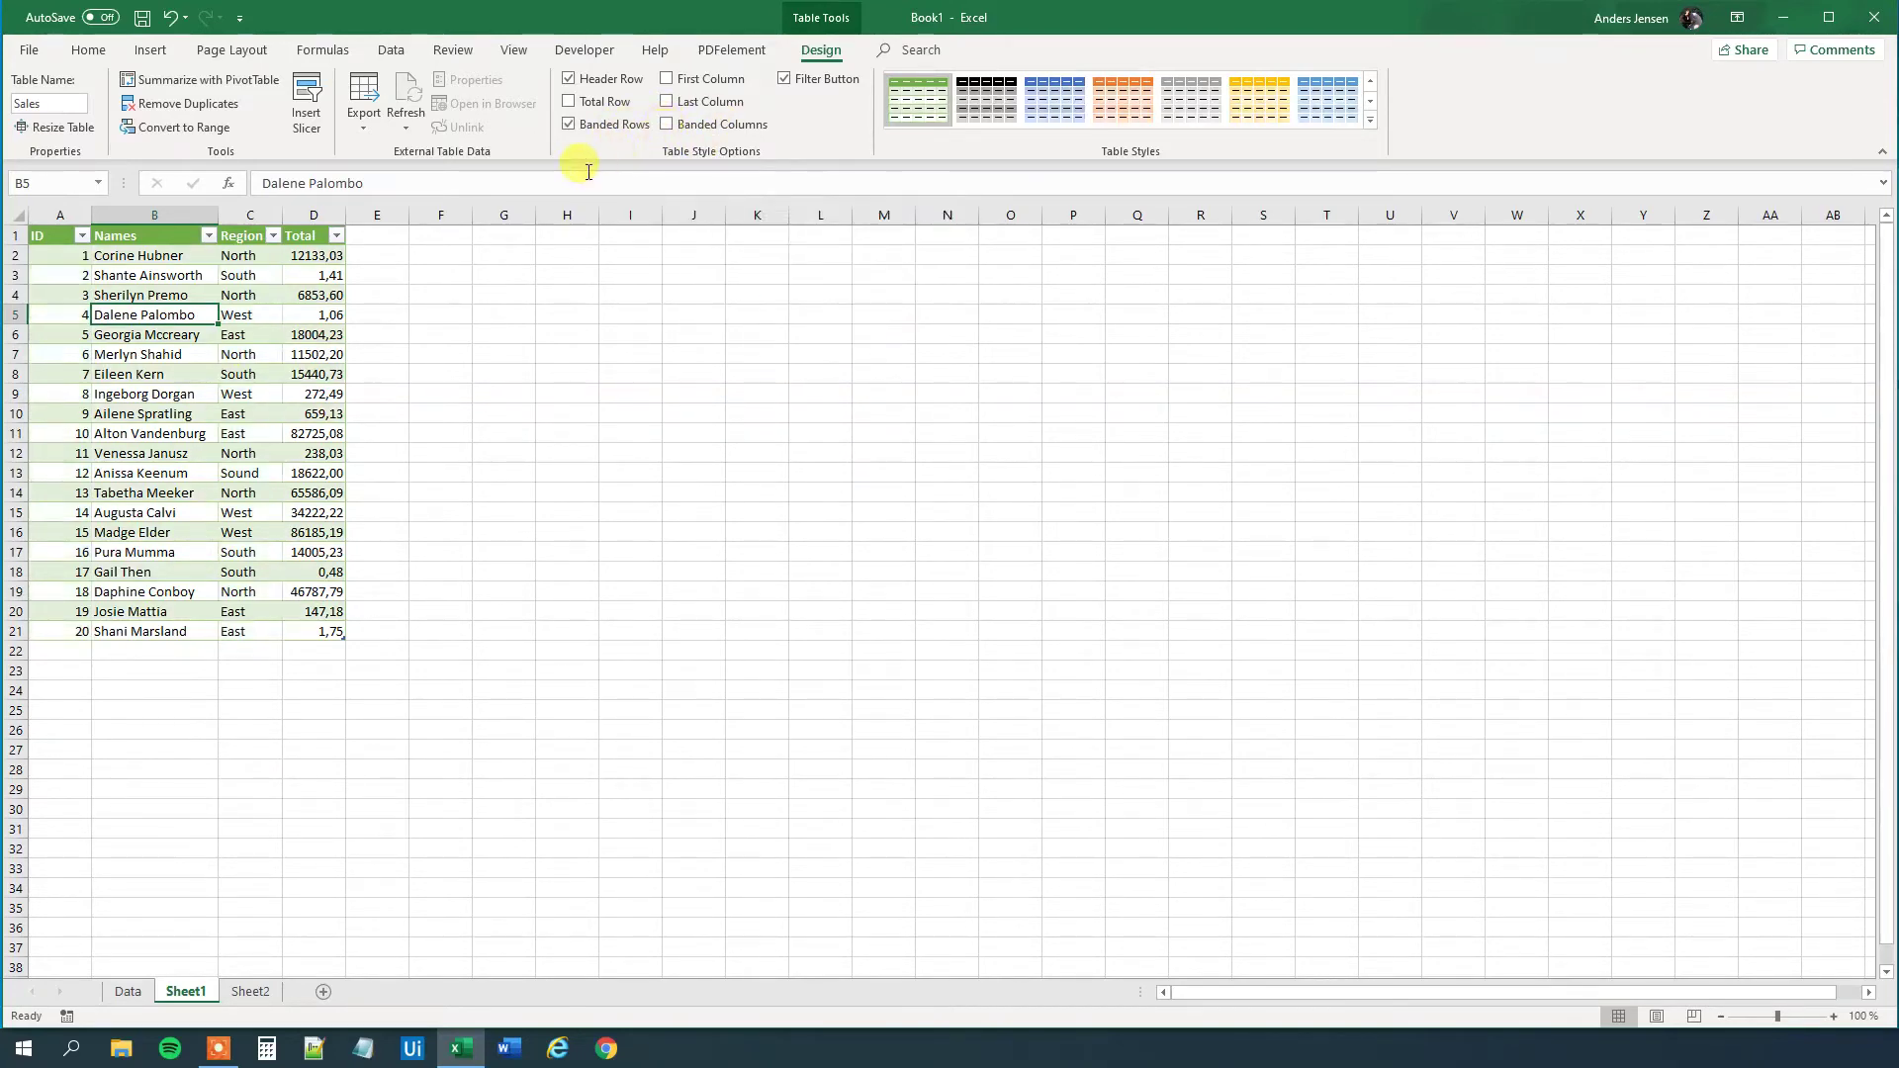
Step: Add a total row to the table and autofit the width of column D
click(589, 110)
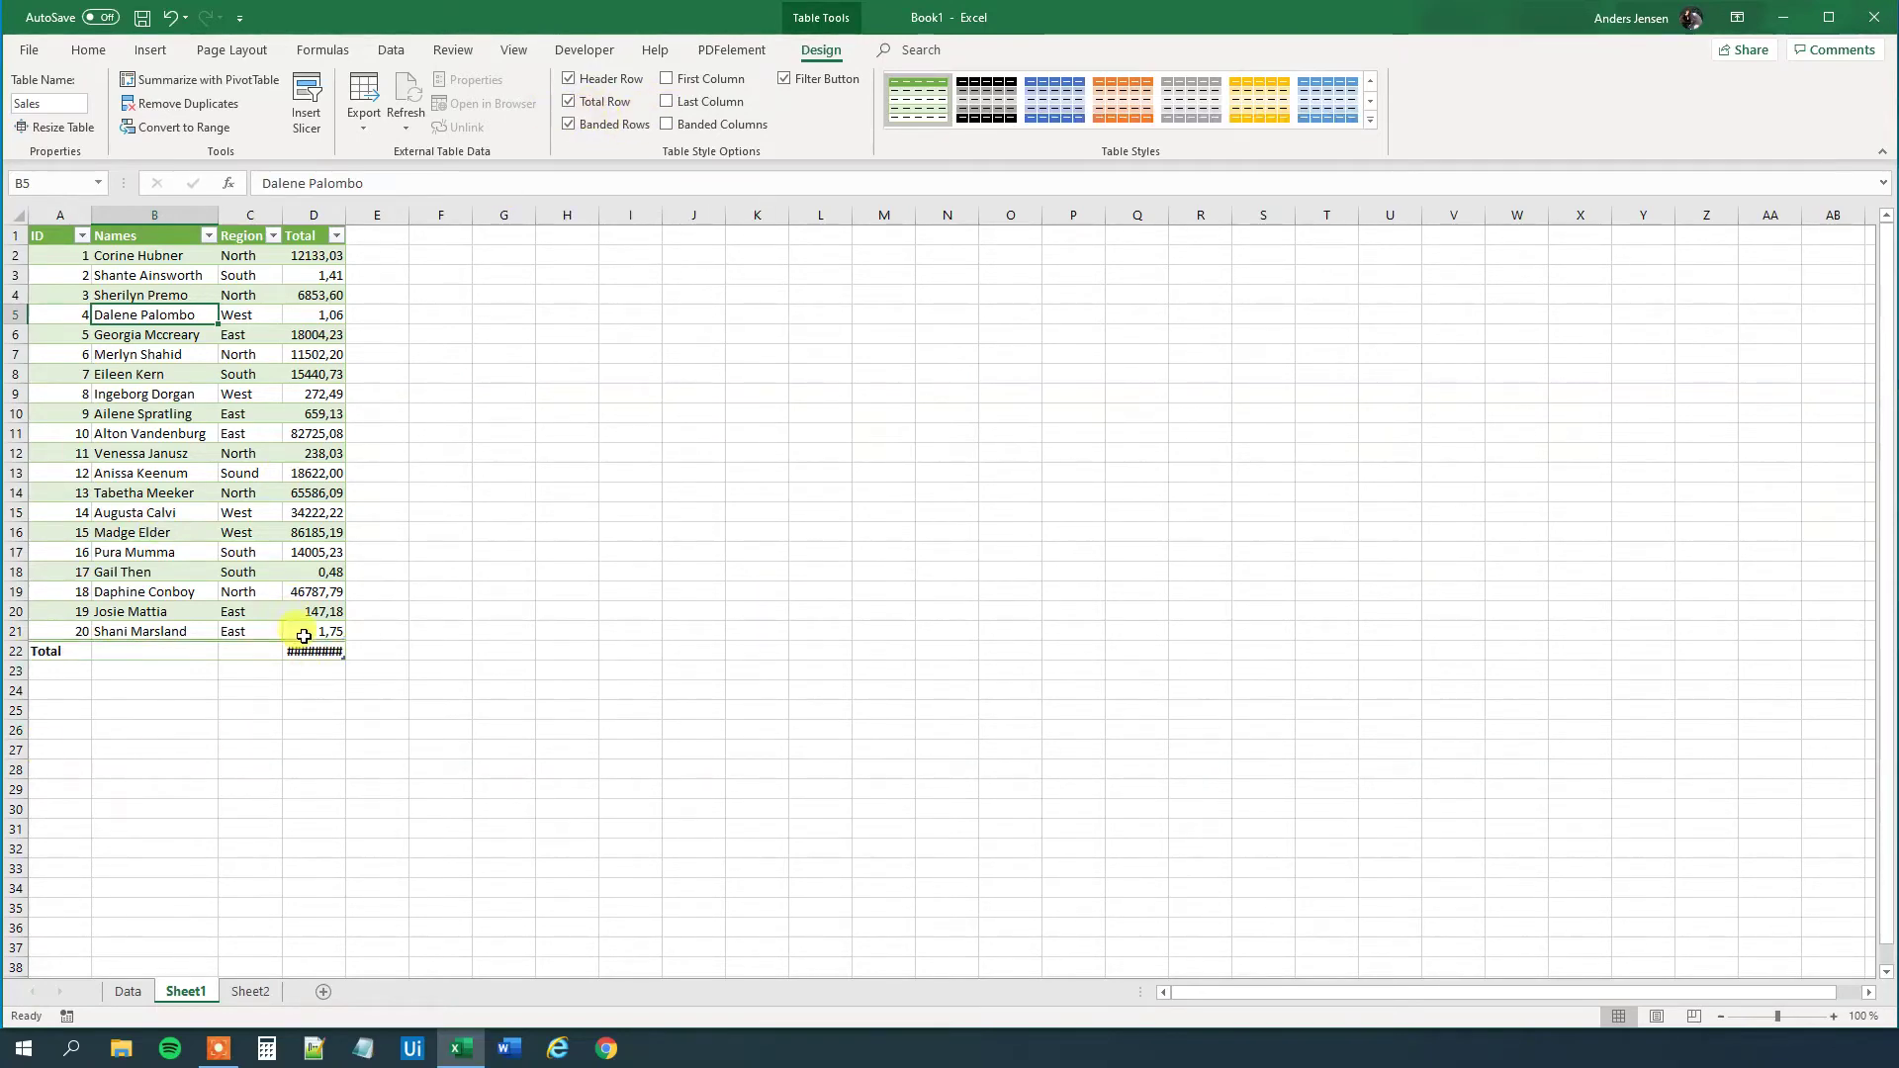
double_click(348, 216)
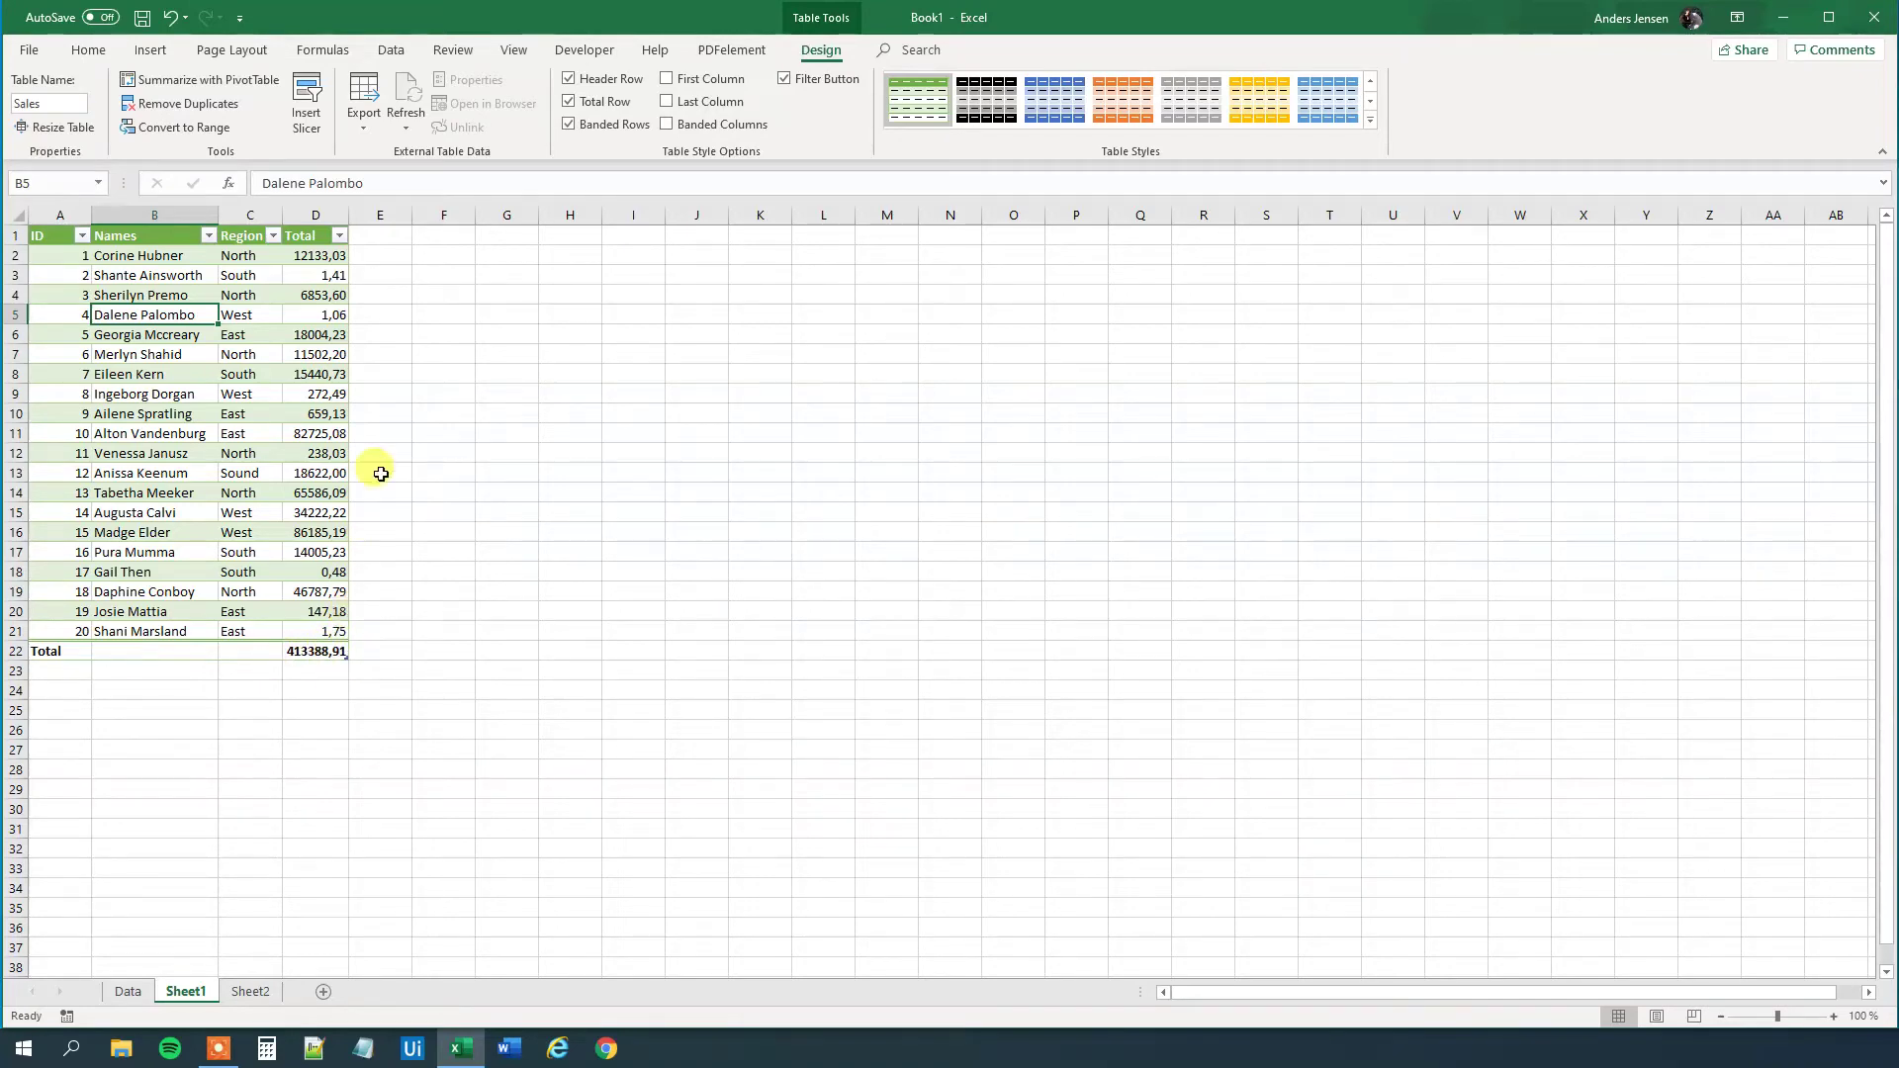
Step: Try the Count, Min and StdDev functions in total-row cell D22 and switch it back to Sum
click(328, 653)
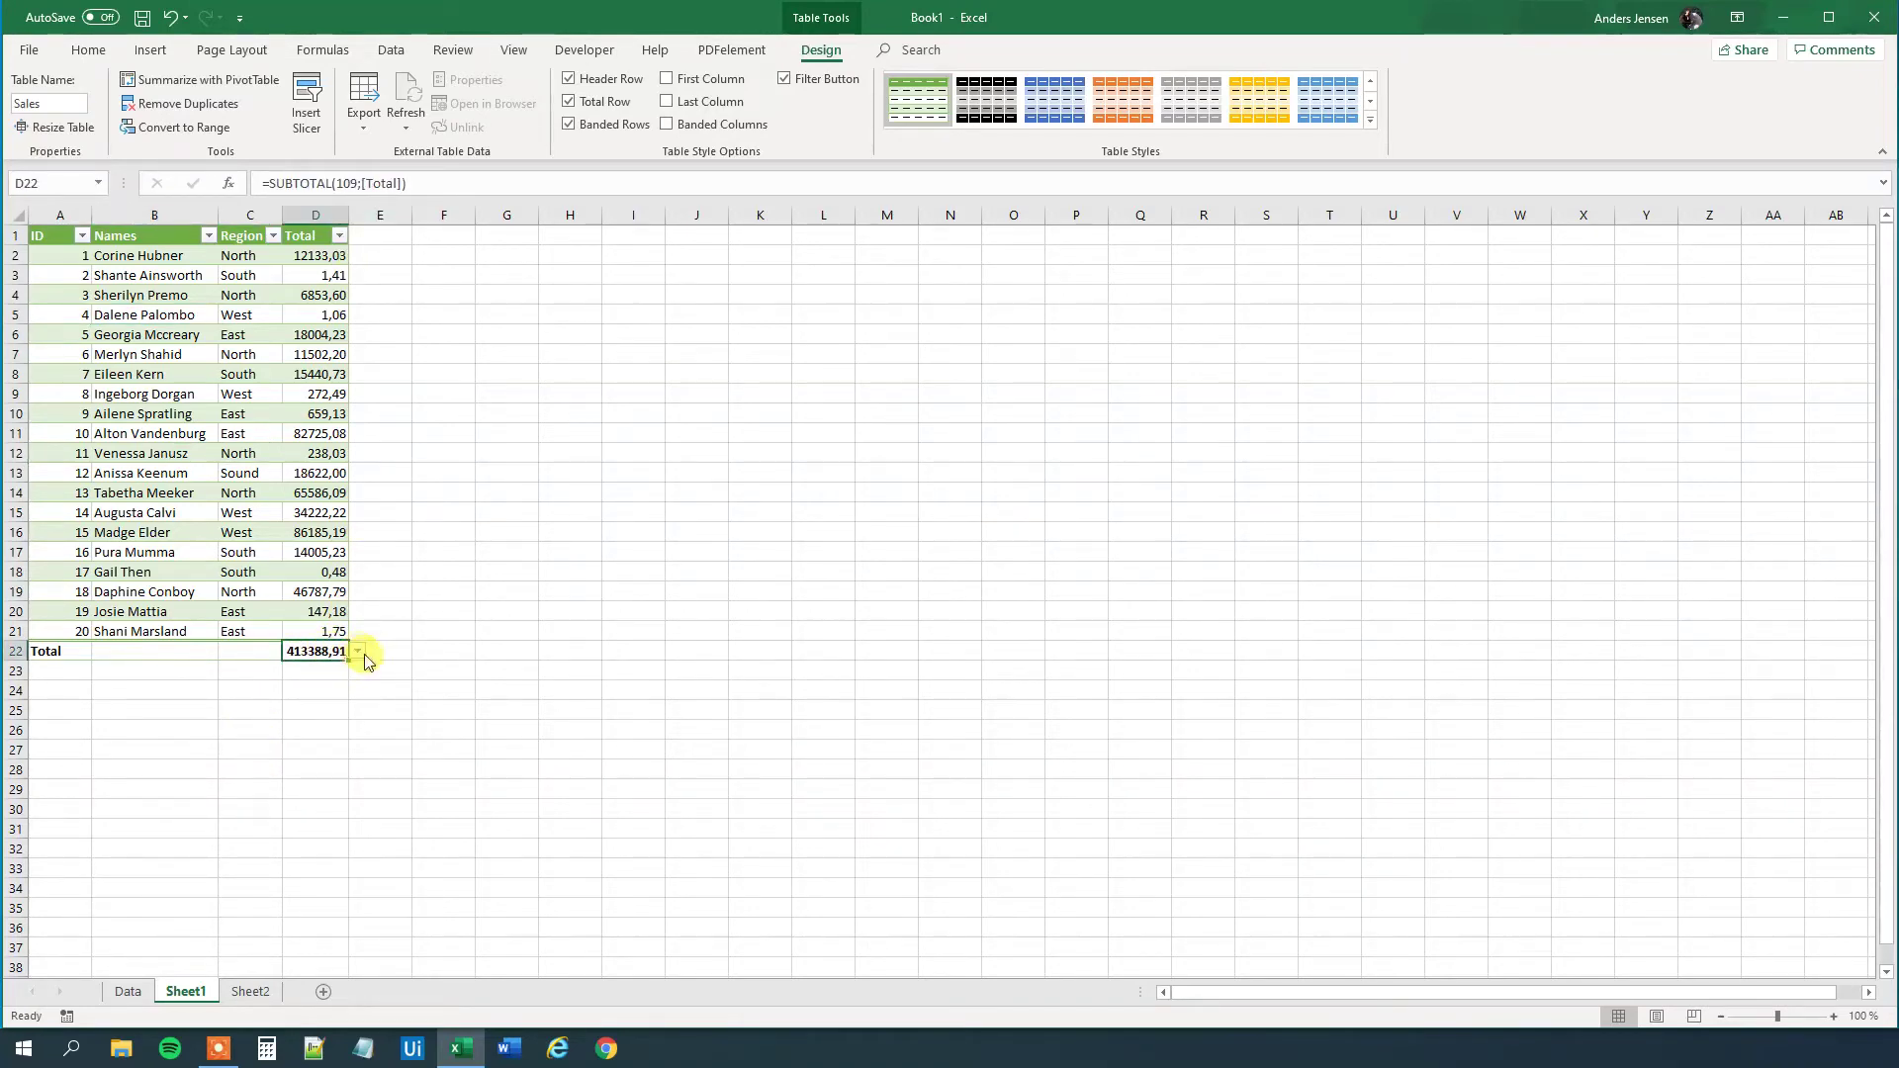
click(359, 652)
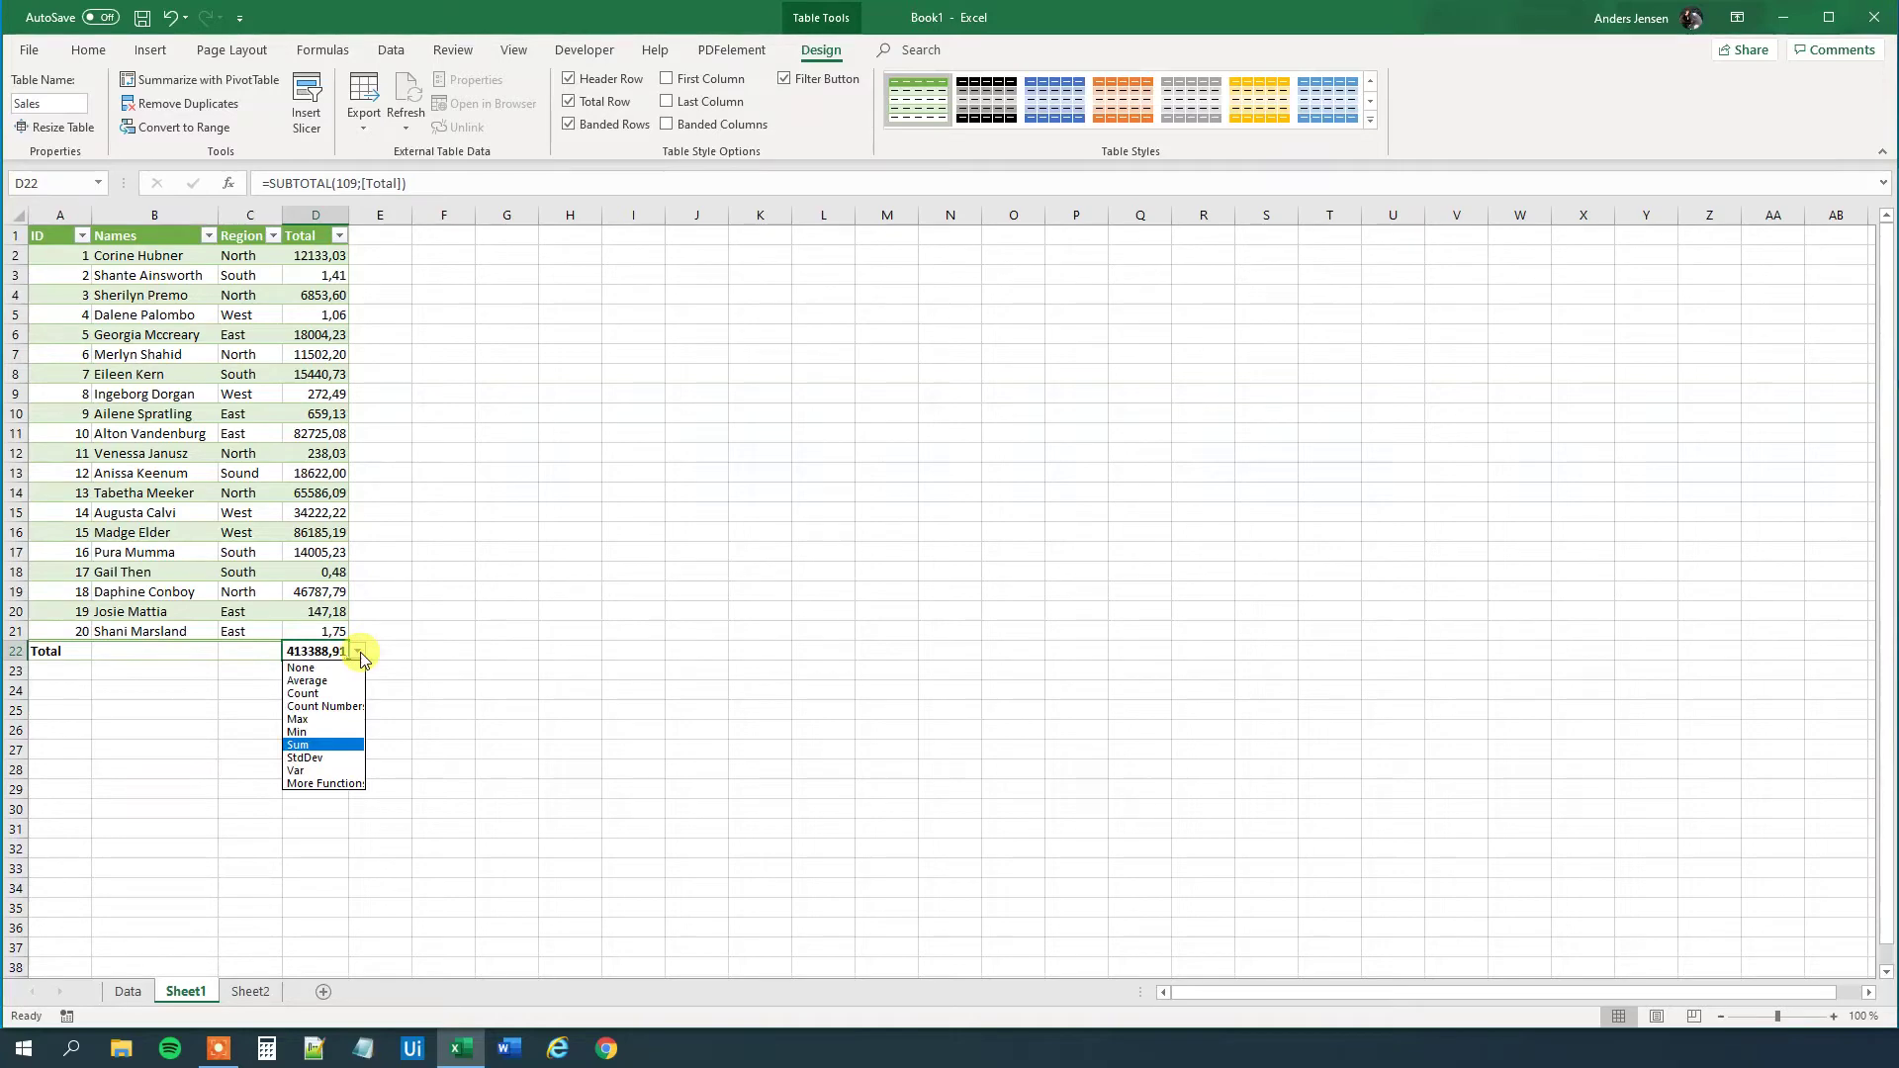
click(303, 693)
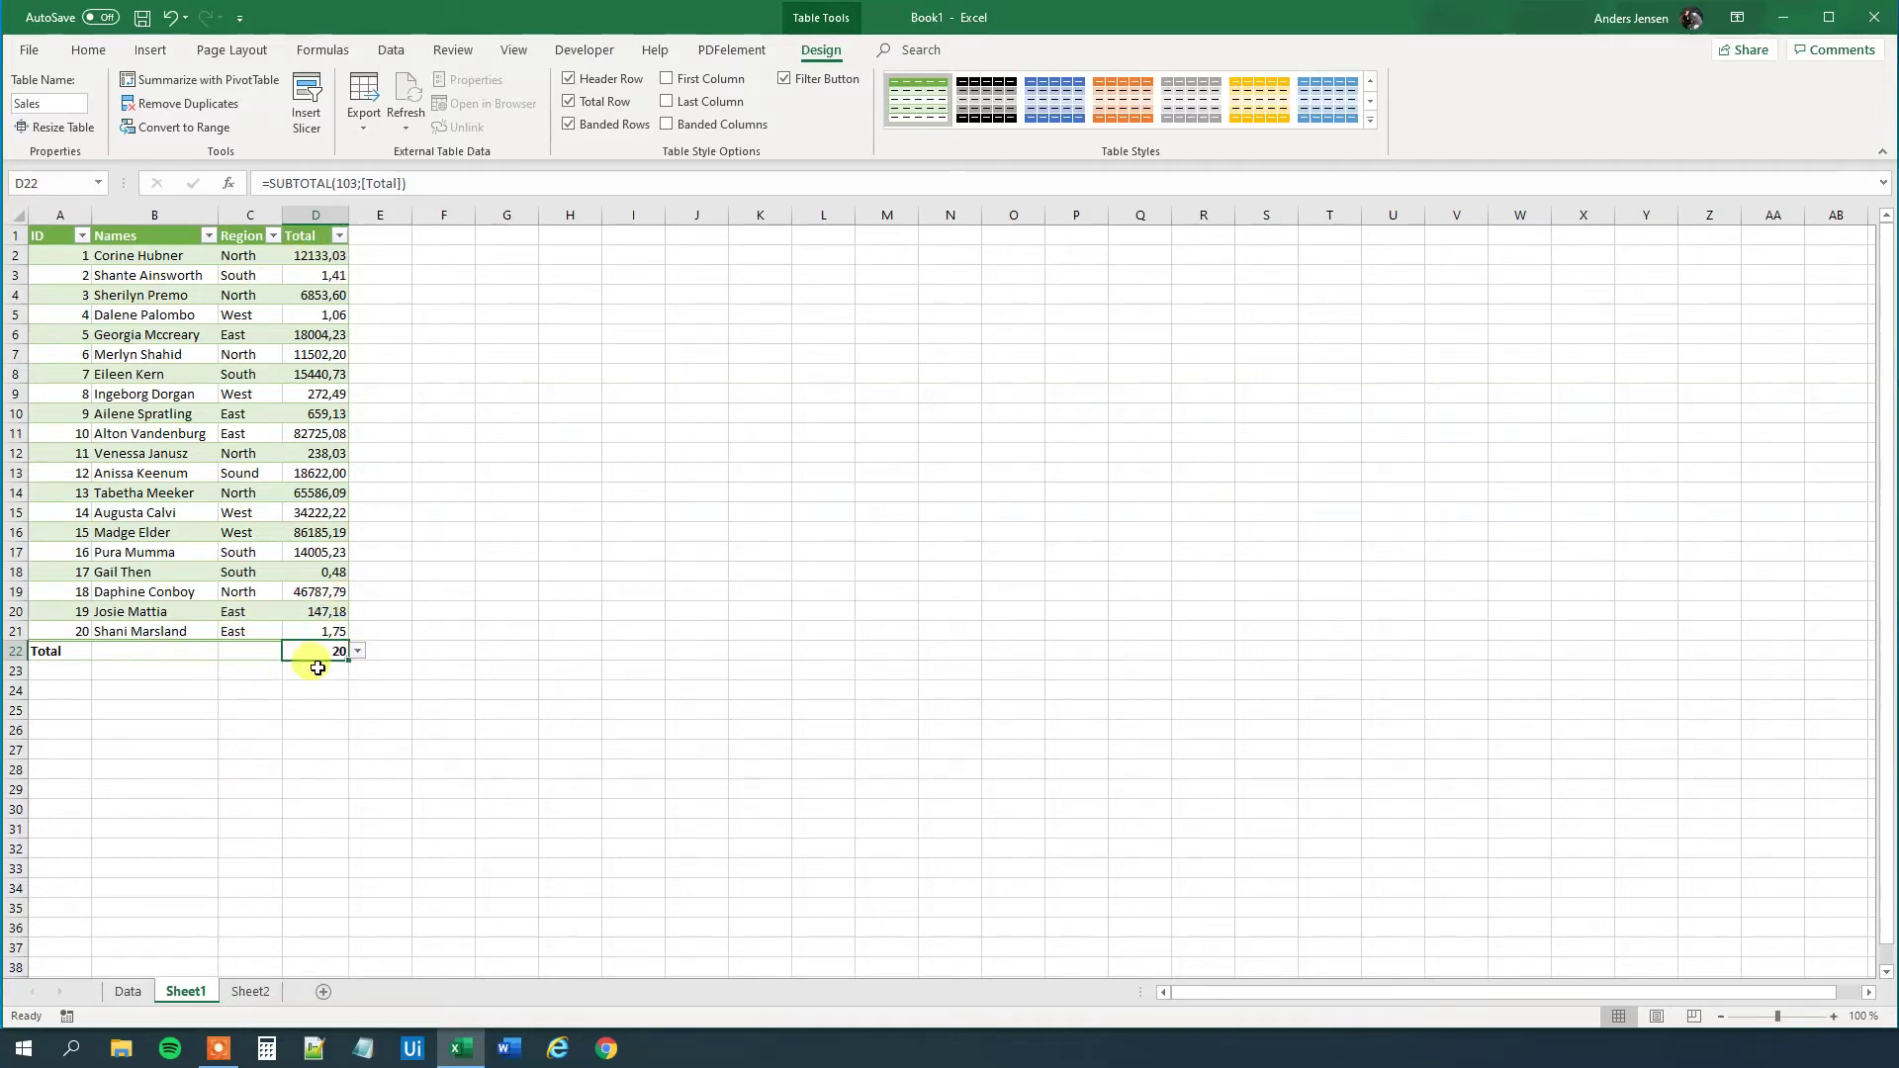
click(357, 654)
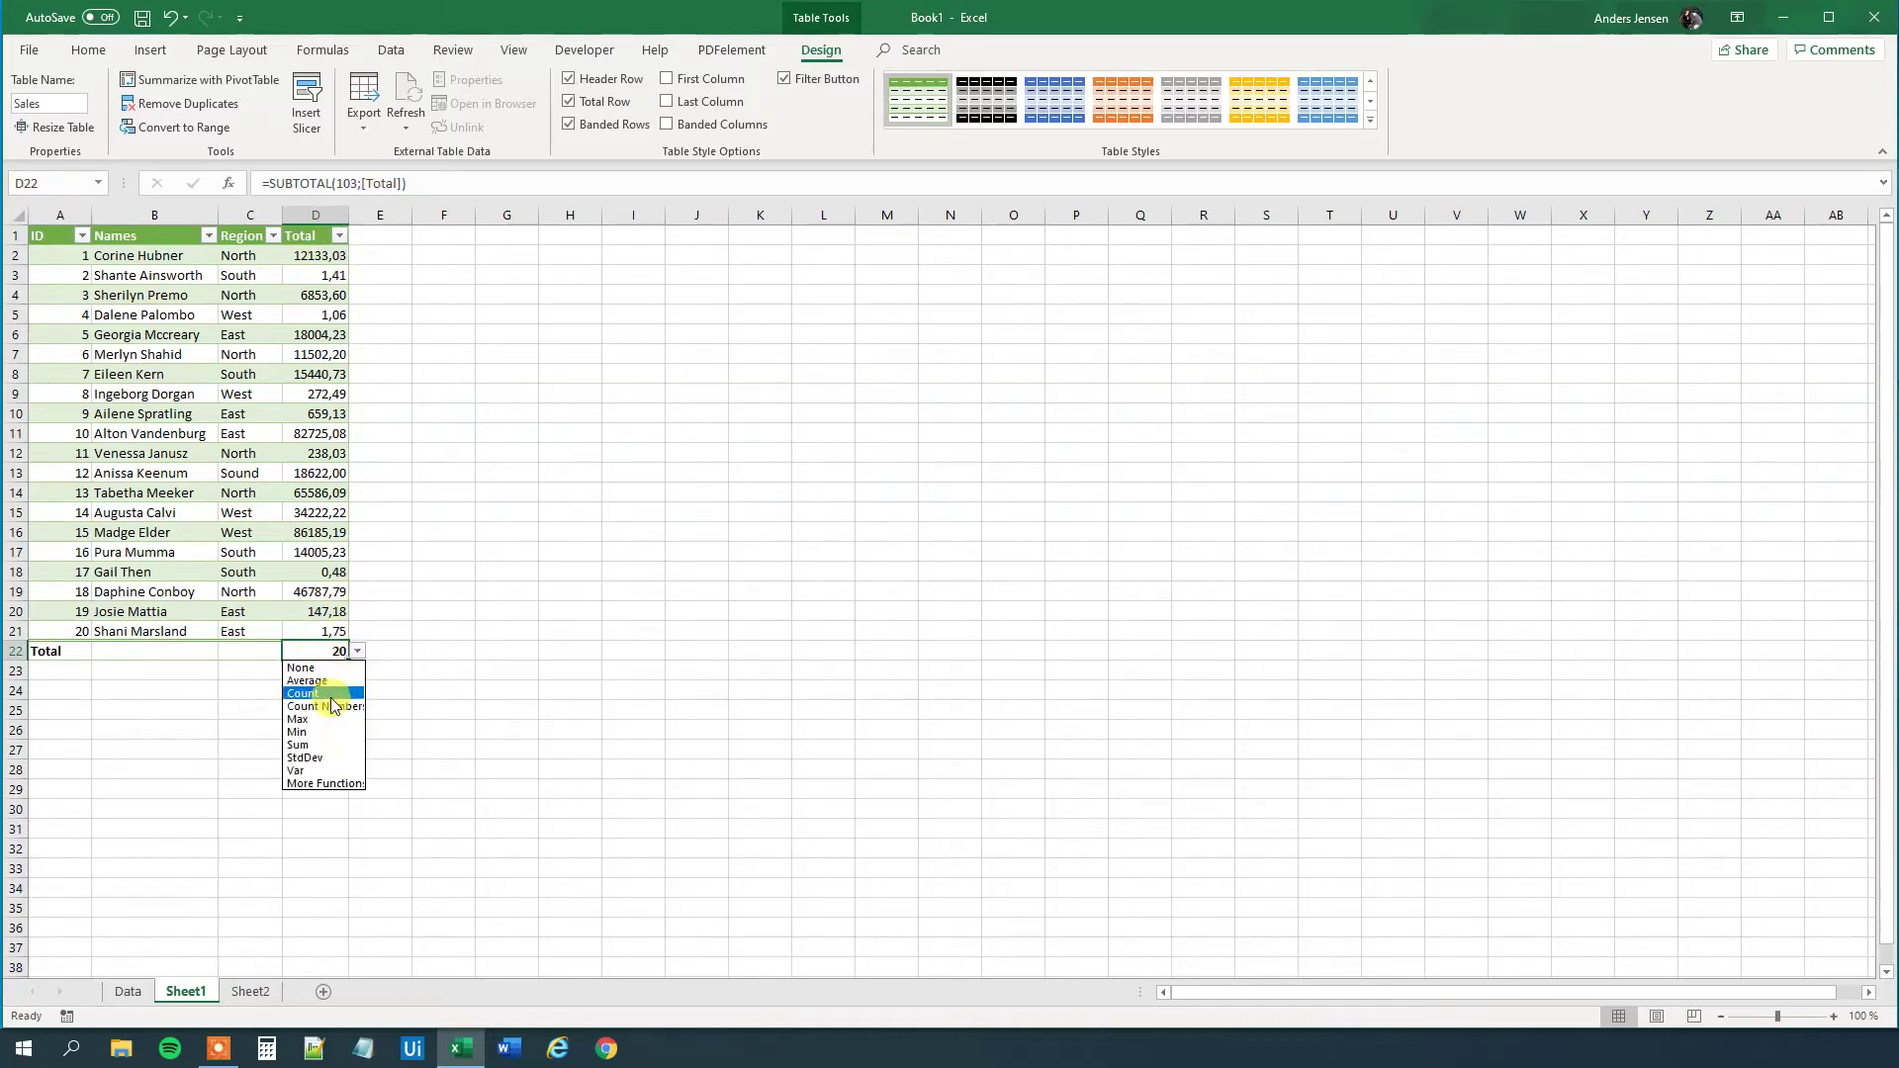
click(333, 733)
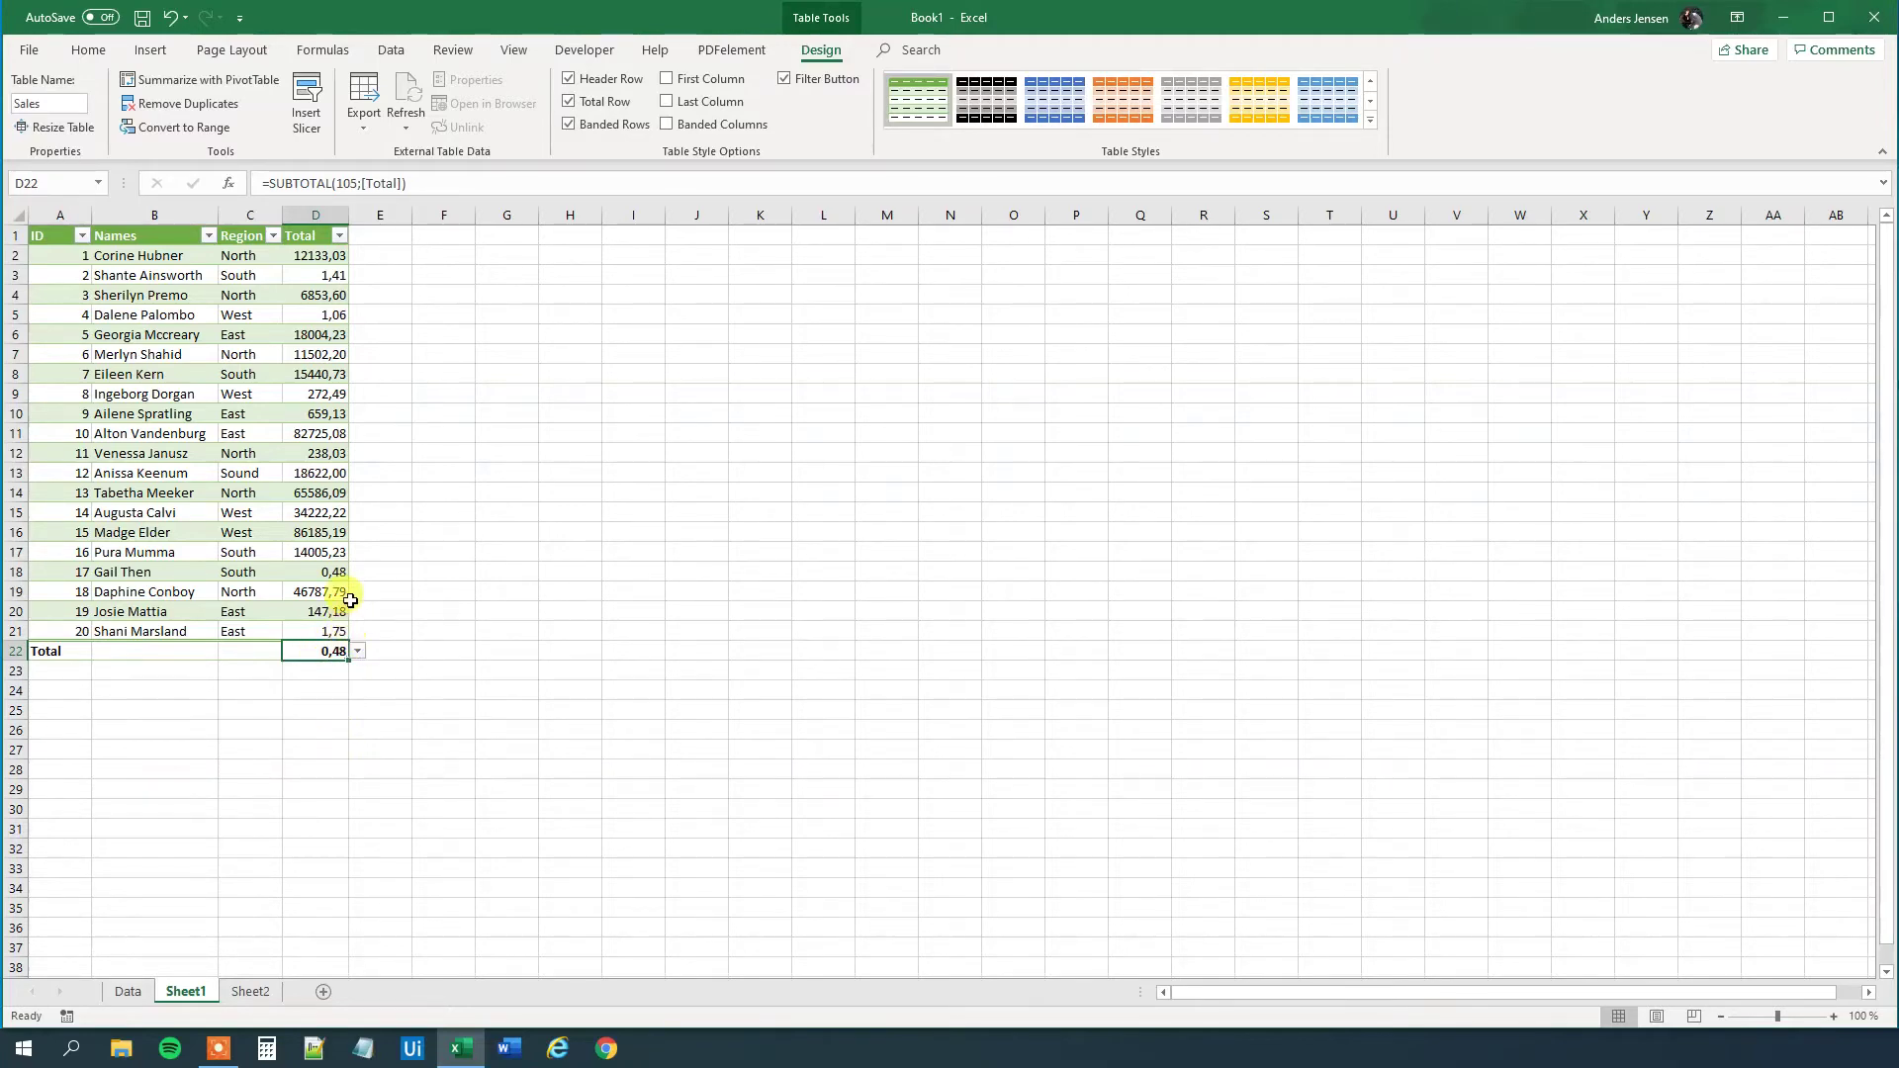
click(358, 655)
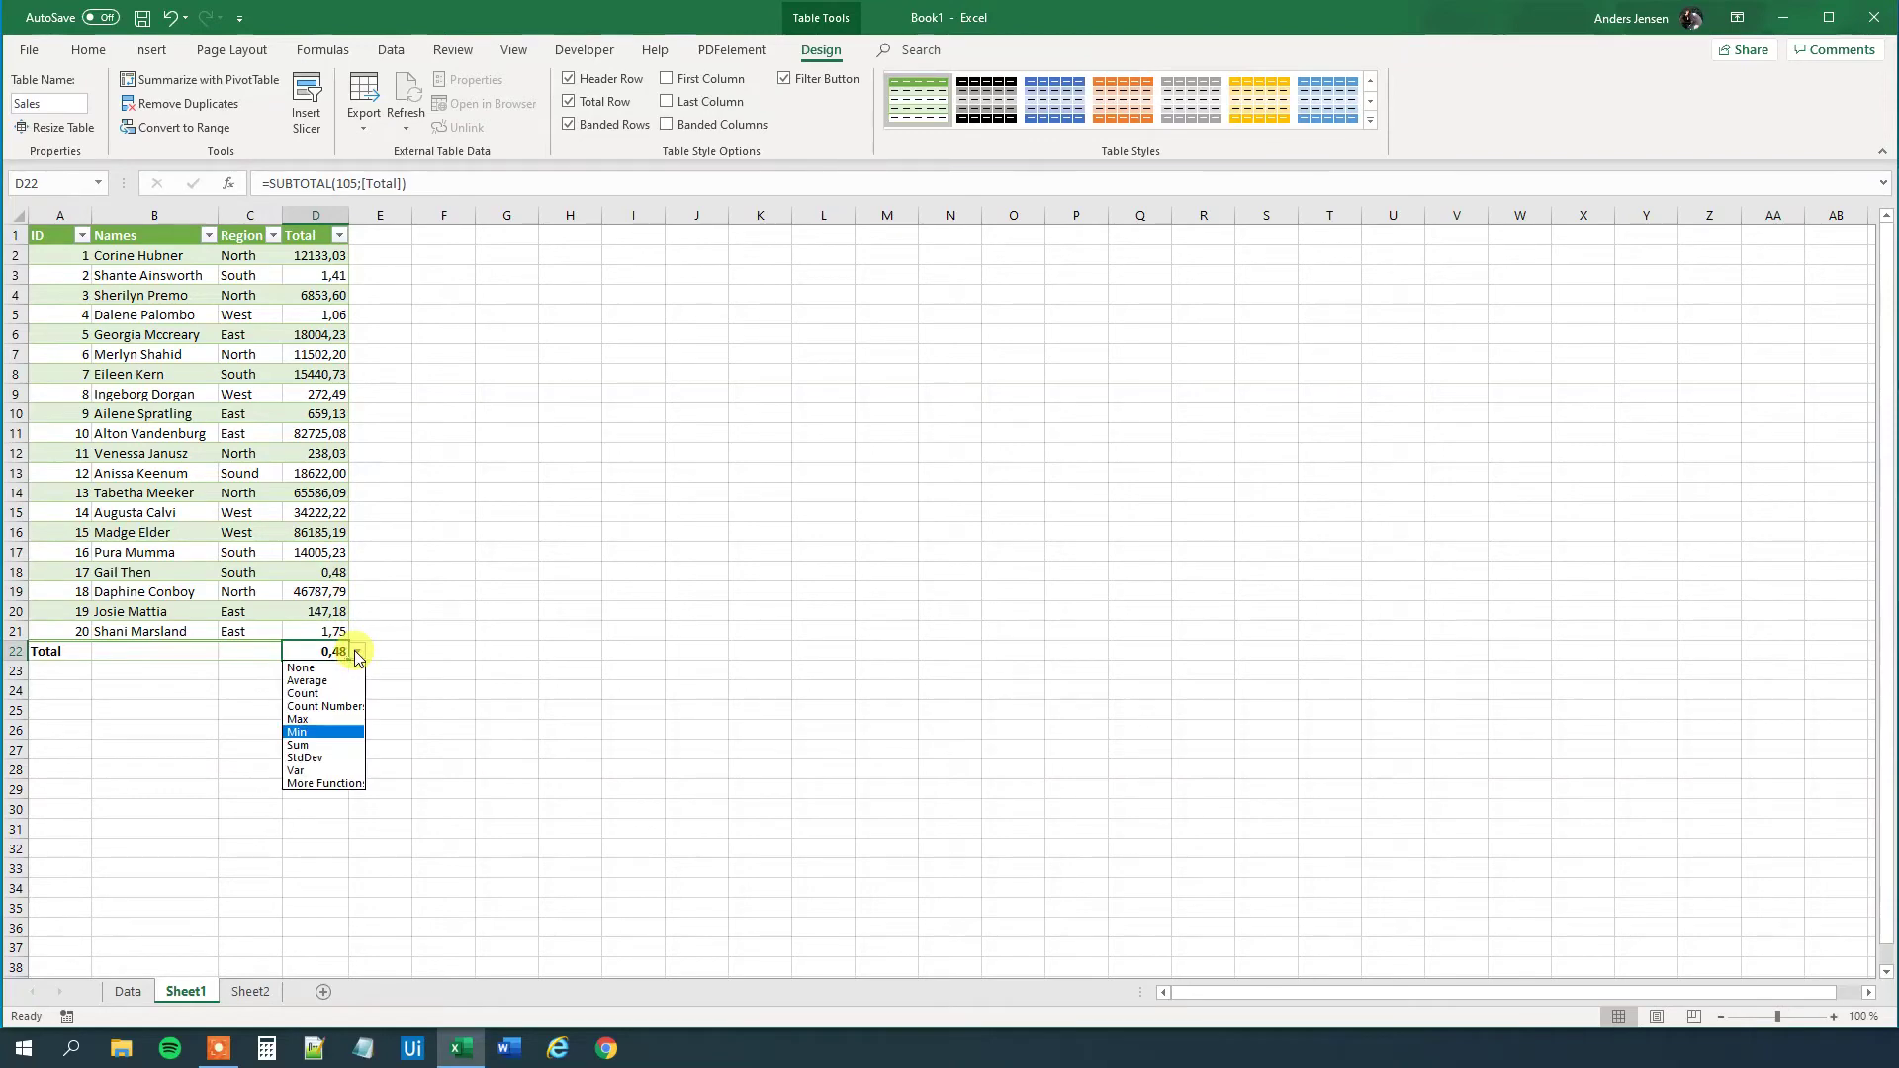
click(330, 762)
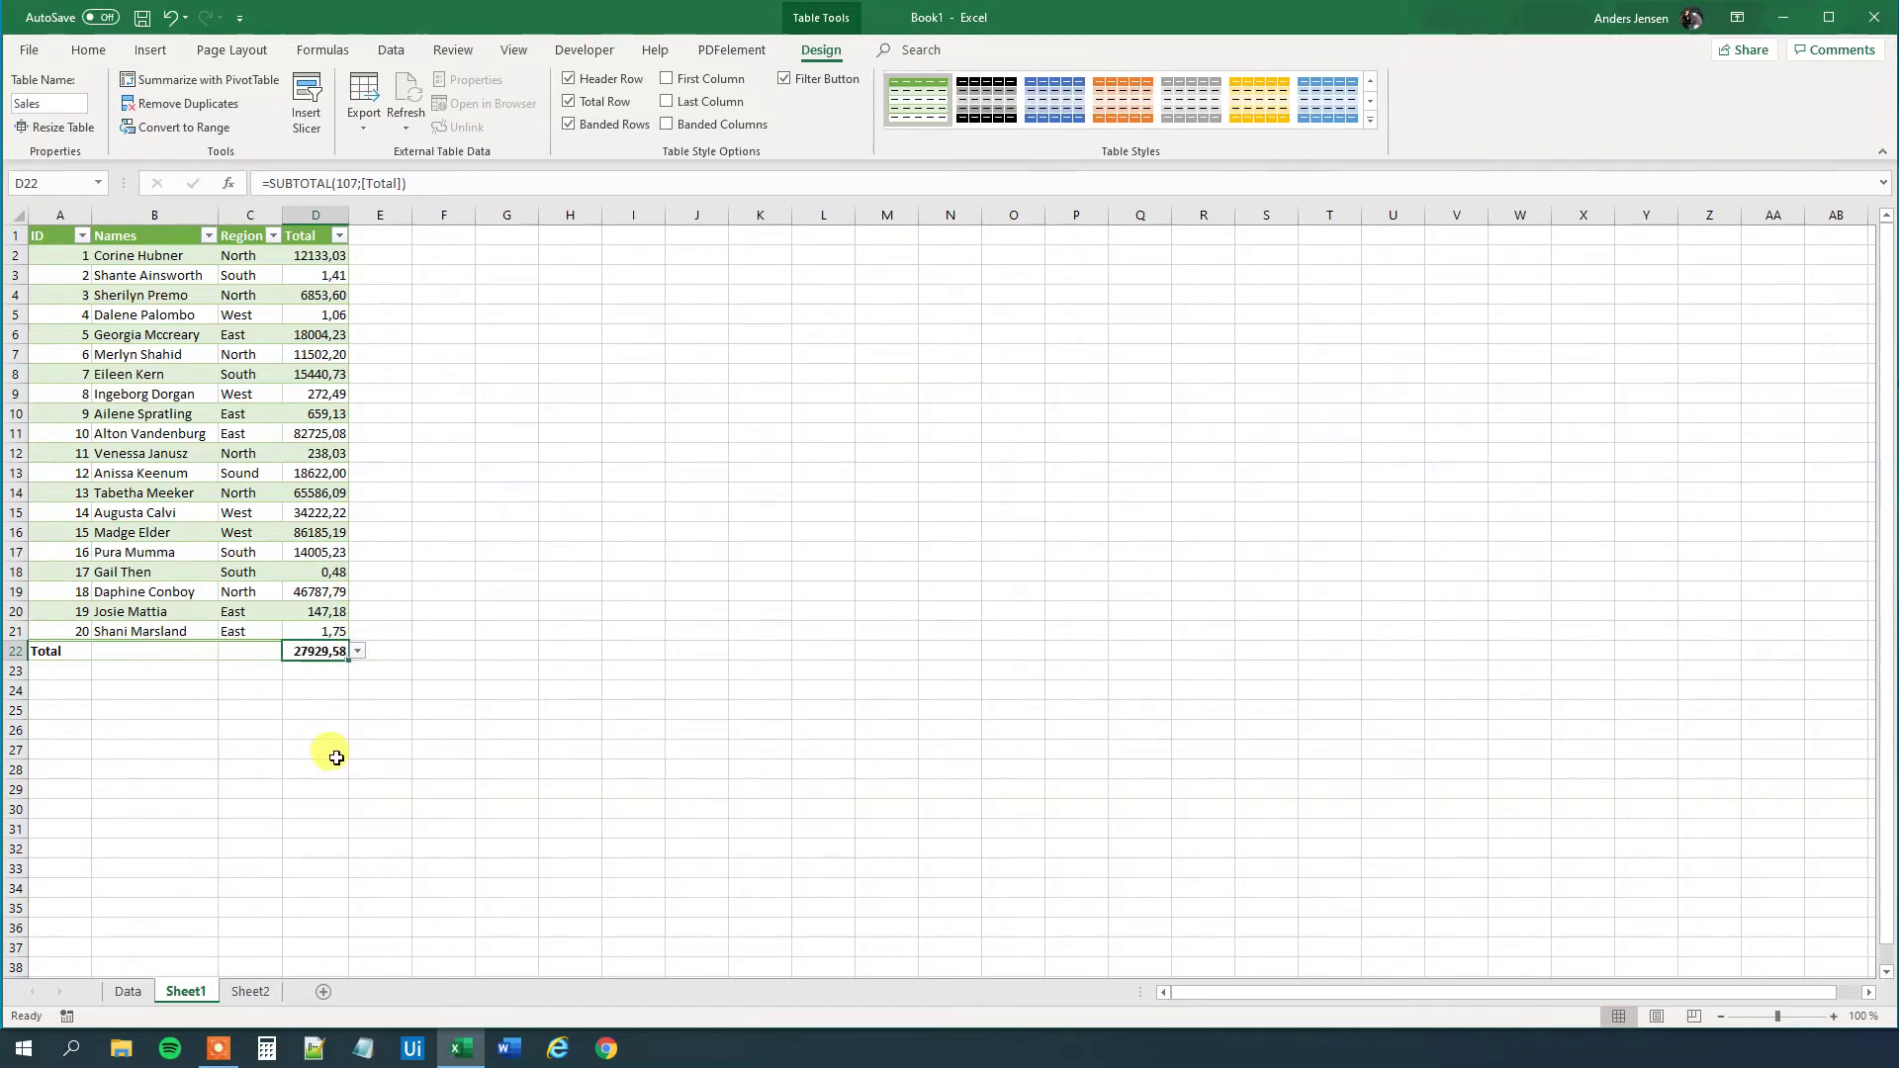
click(357, 654)
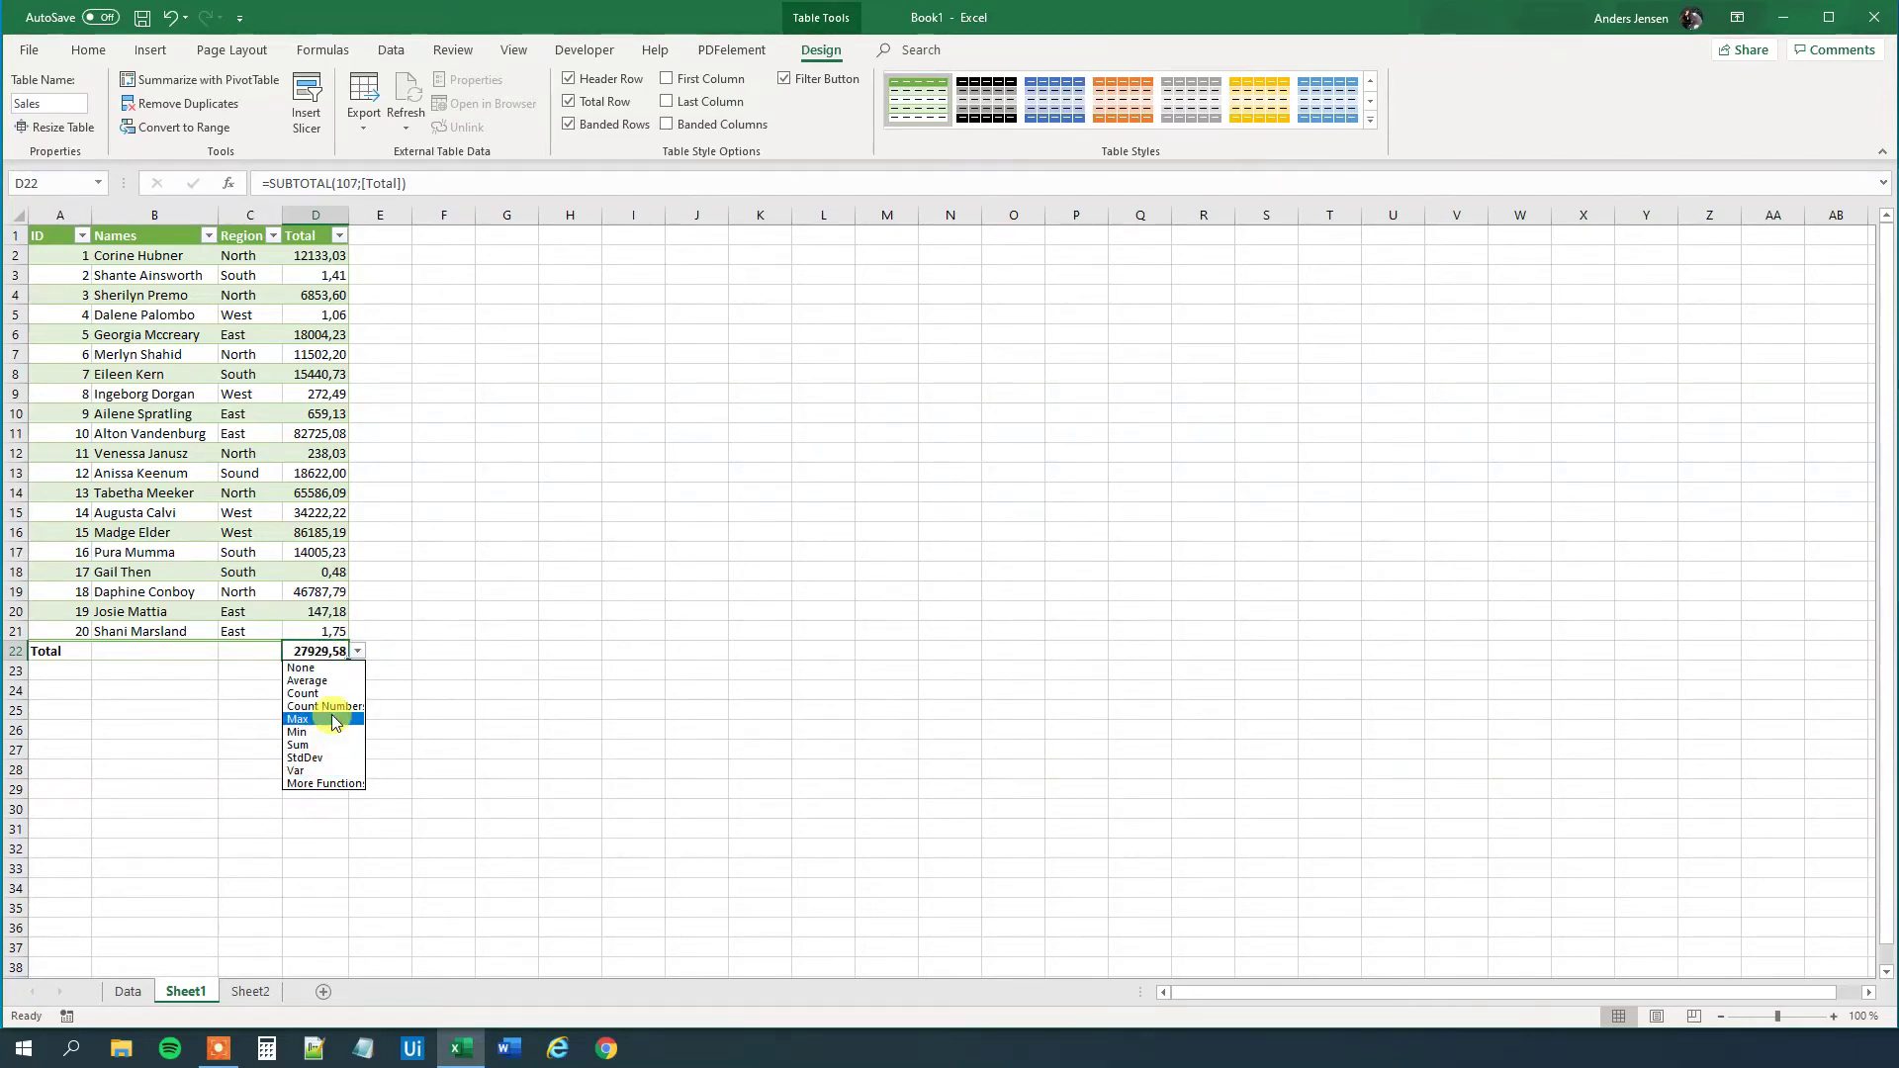
click(314, 745)
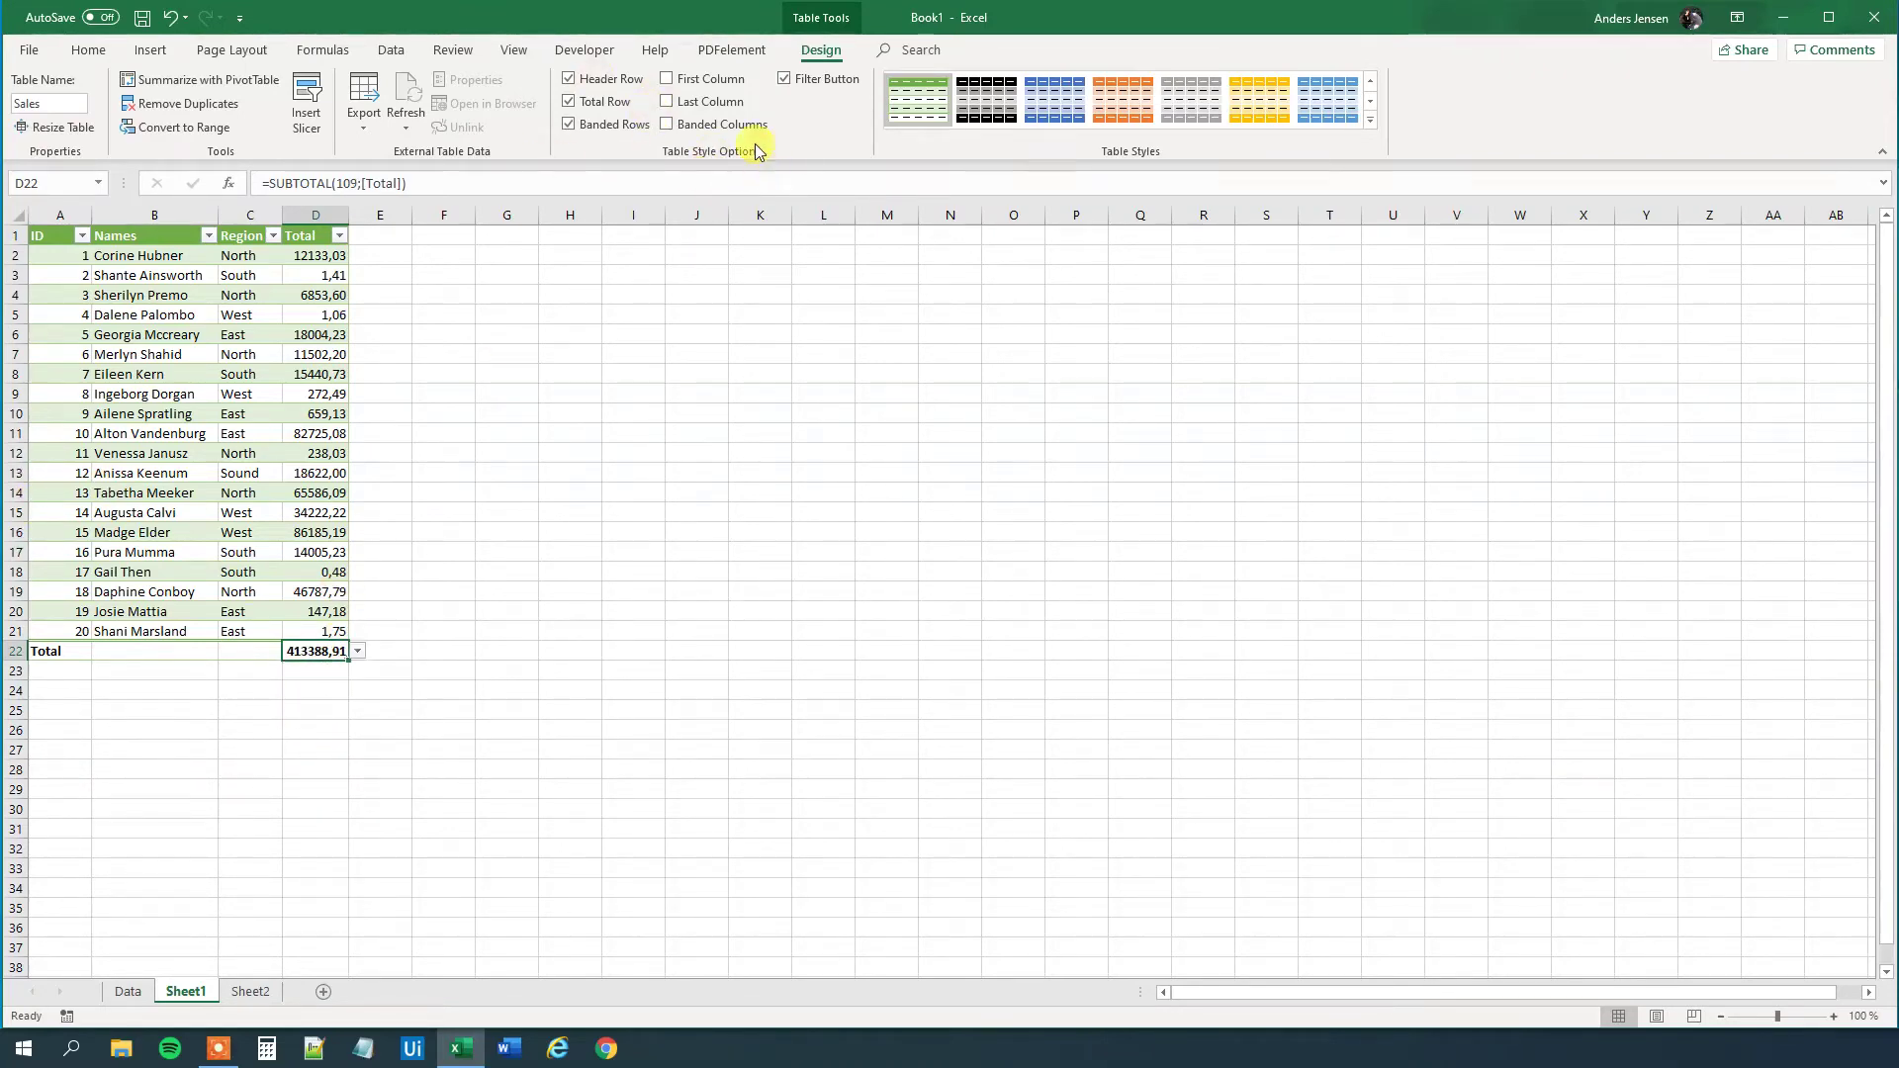
Step: Remove the total row from the Sales table
click(597, 102)
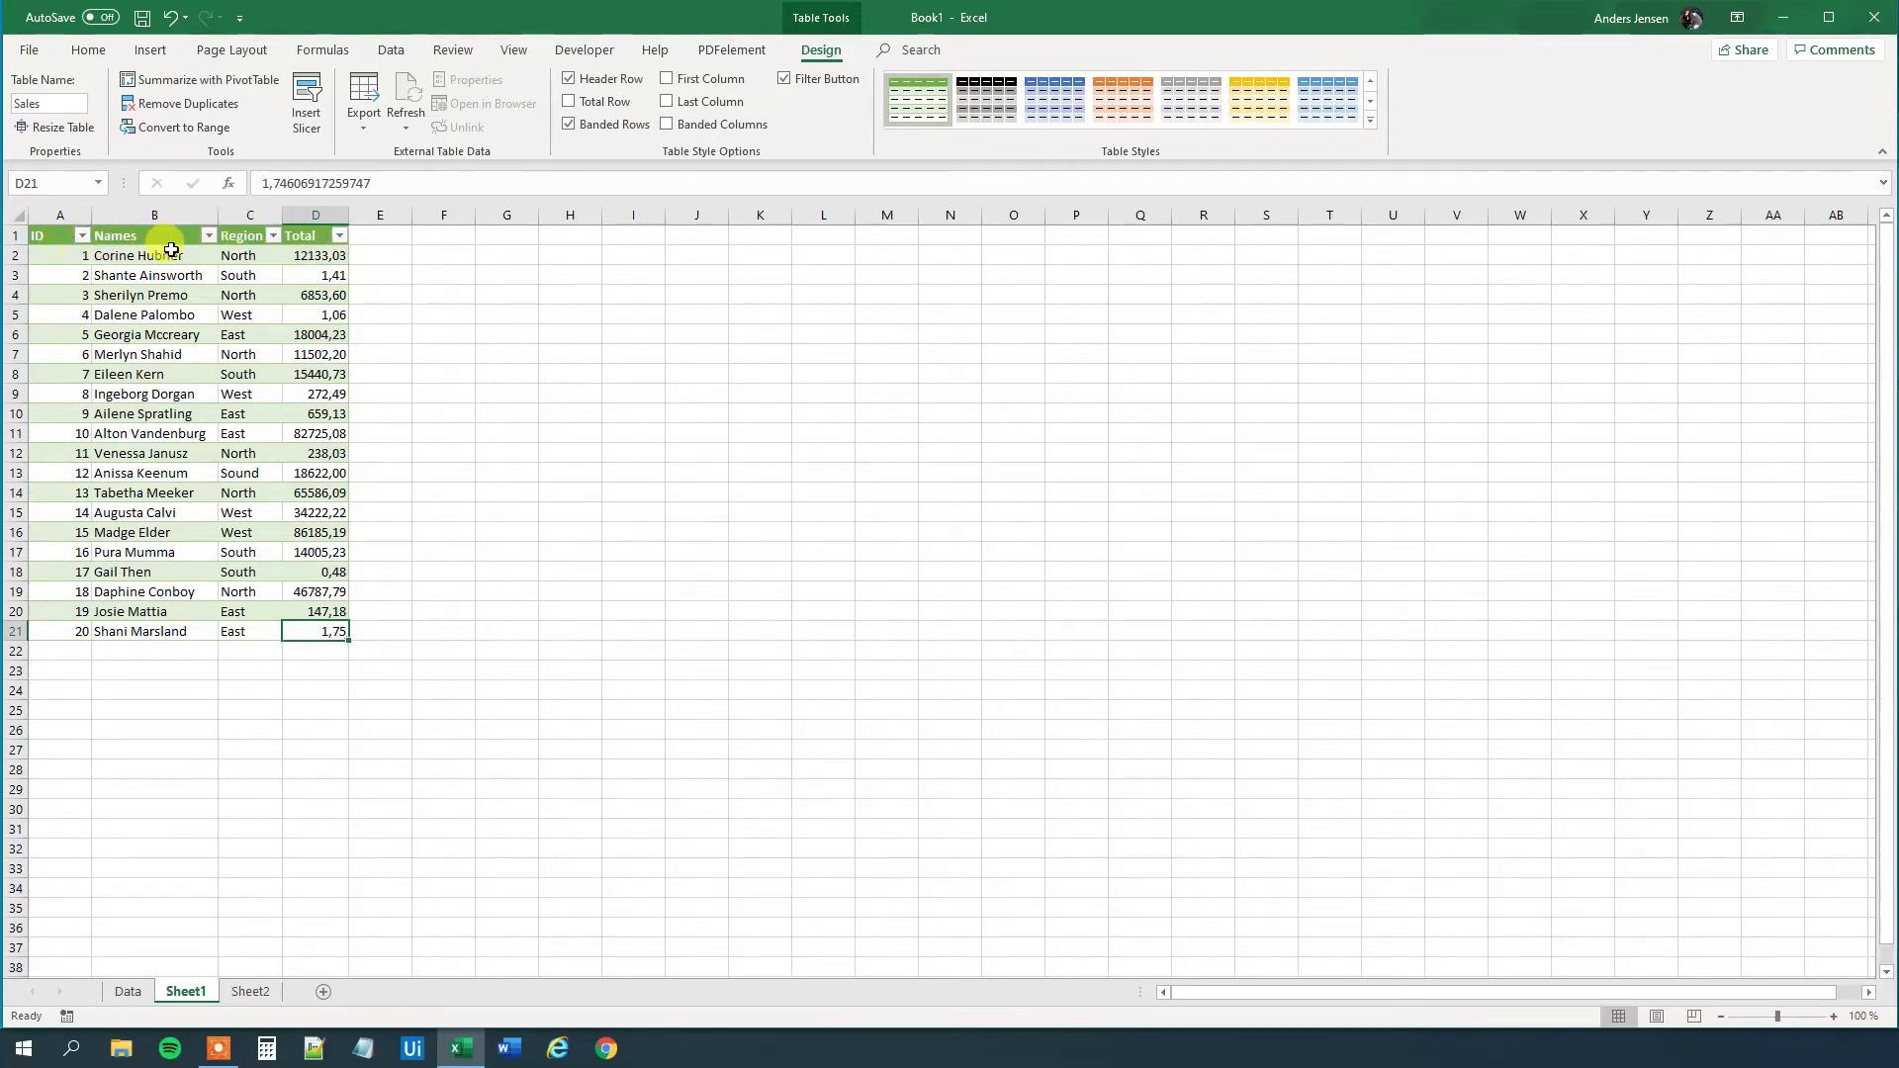
Step: Sort the Sales table by Total from smallest to largest, and re-sort it by ID from smallest to largest
click(786, 80)
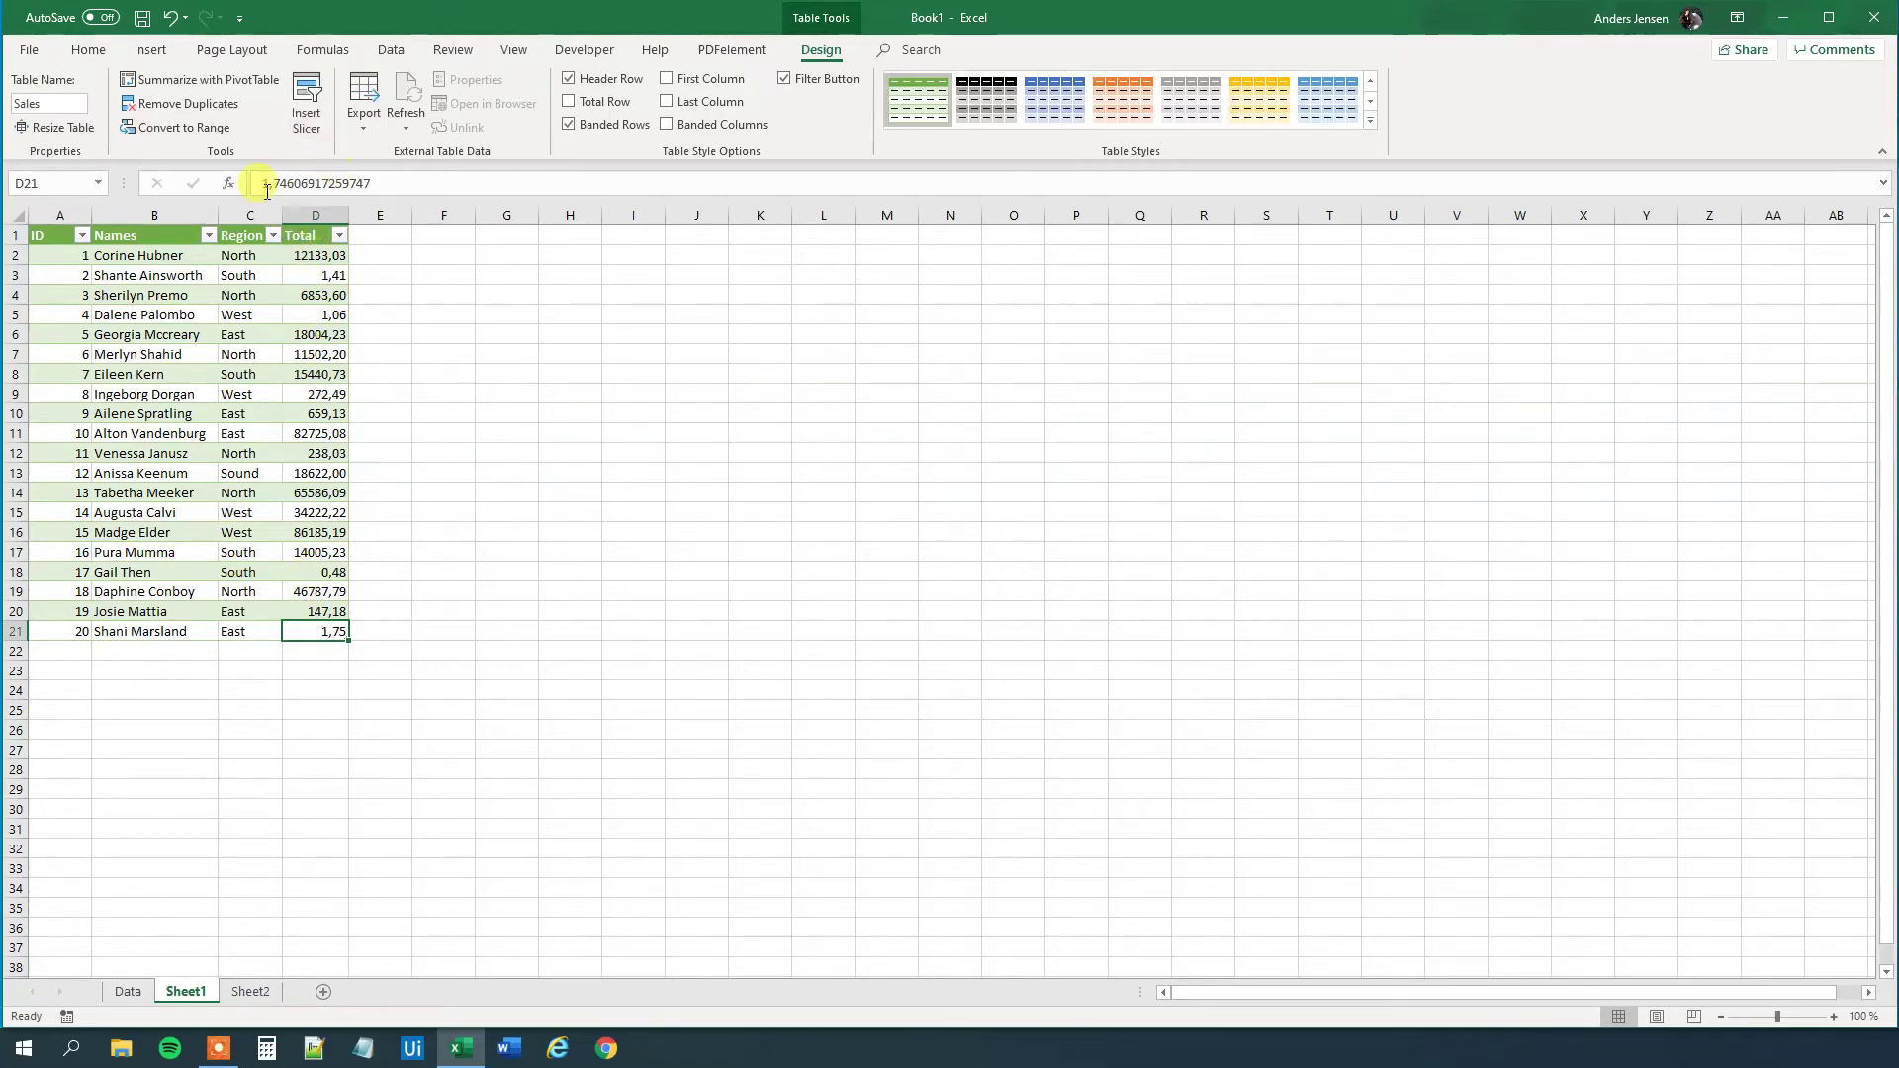
click(339, 236)
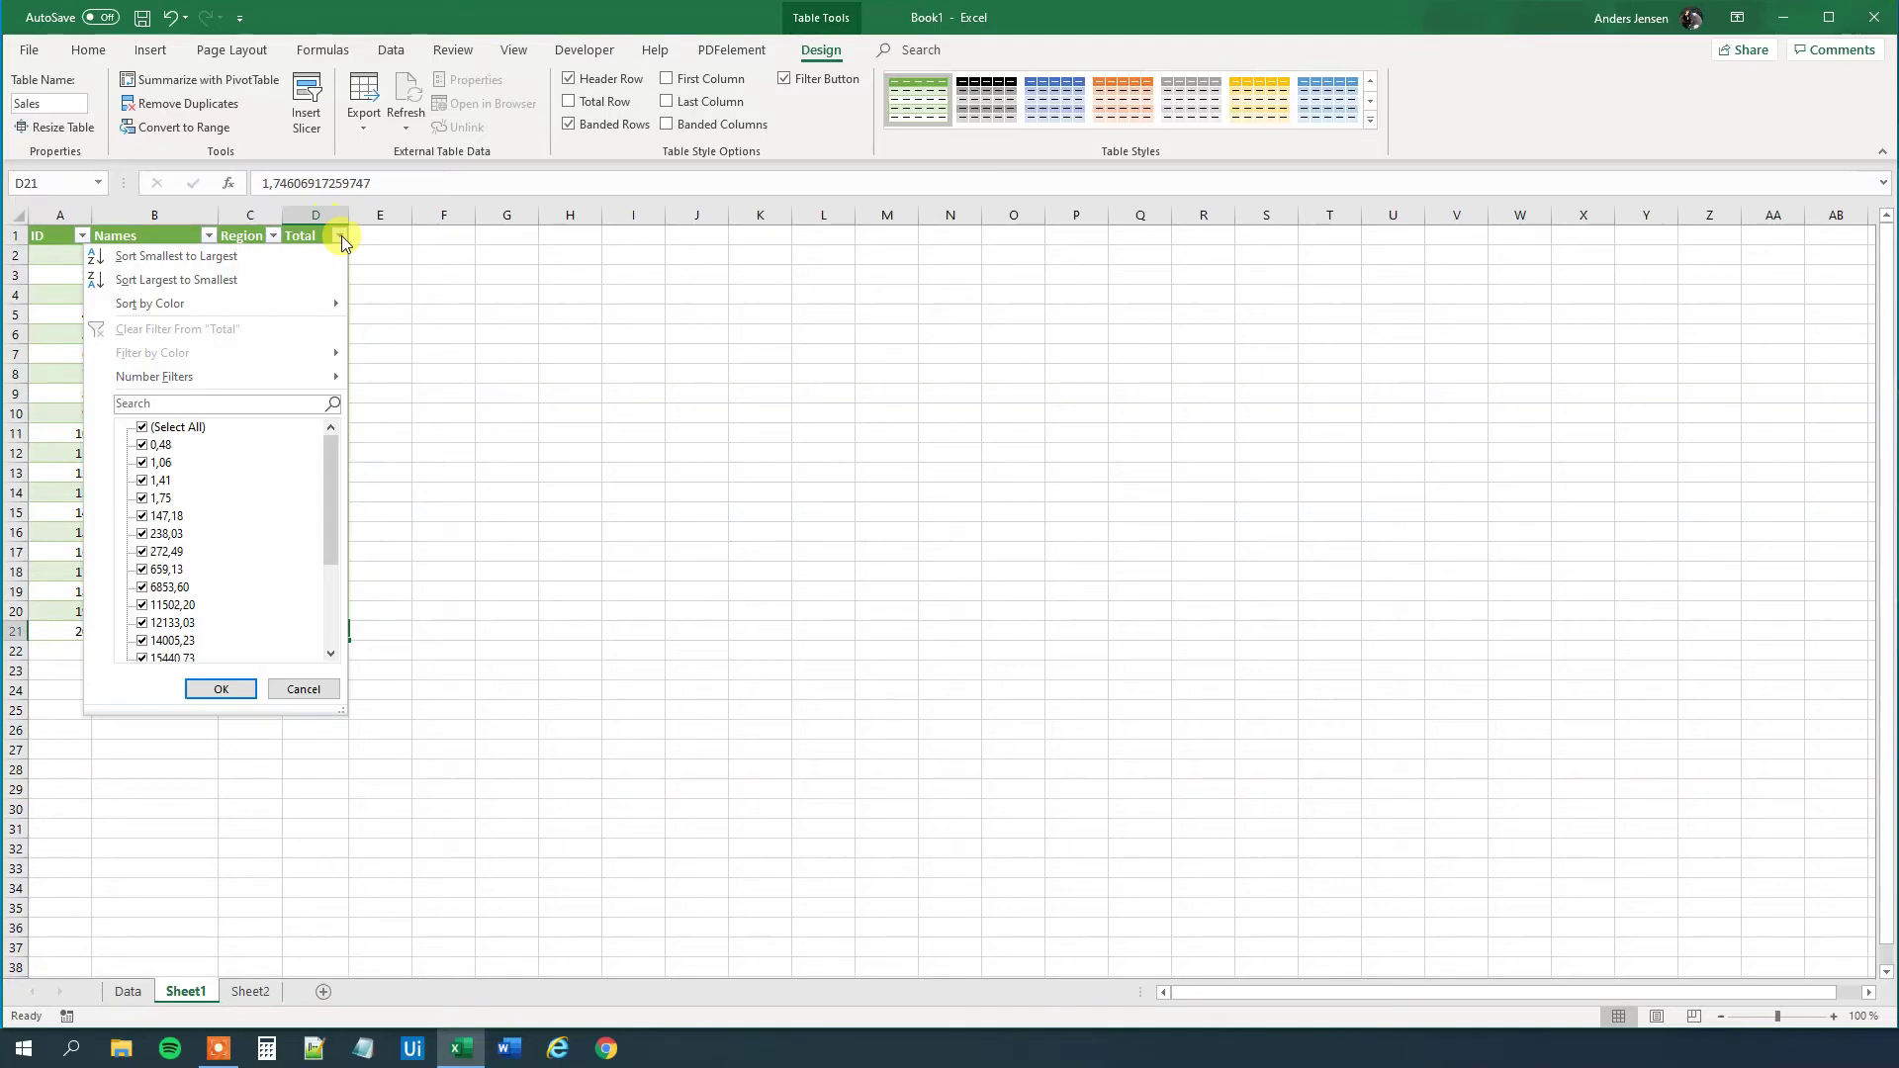
click(239, 260)
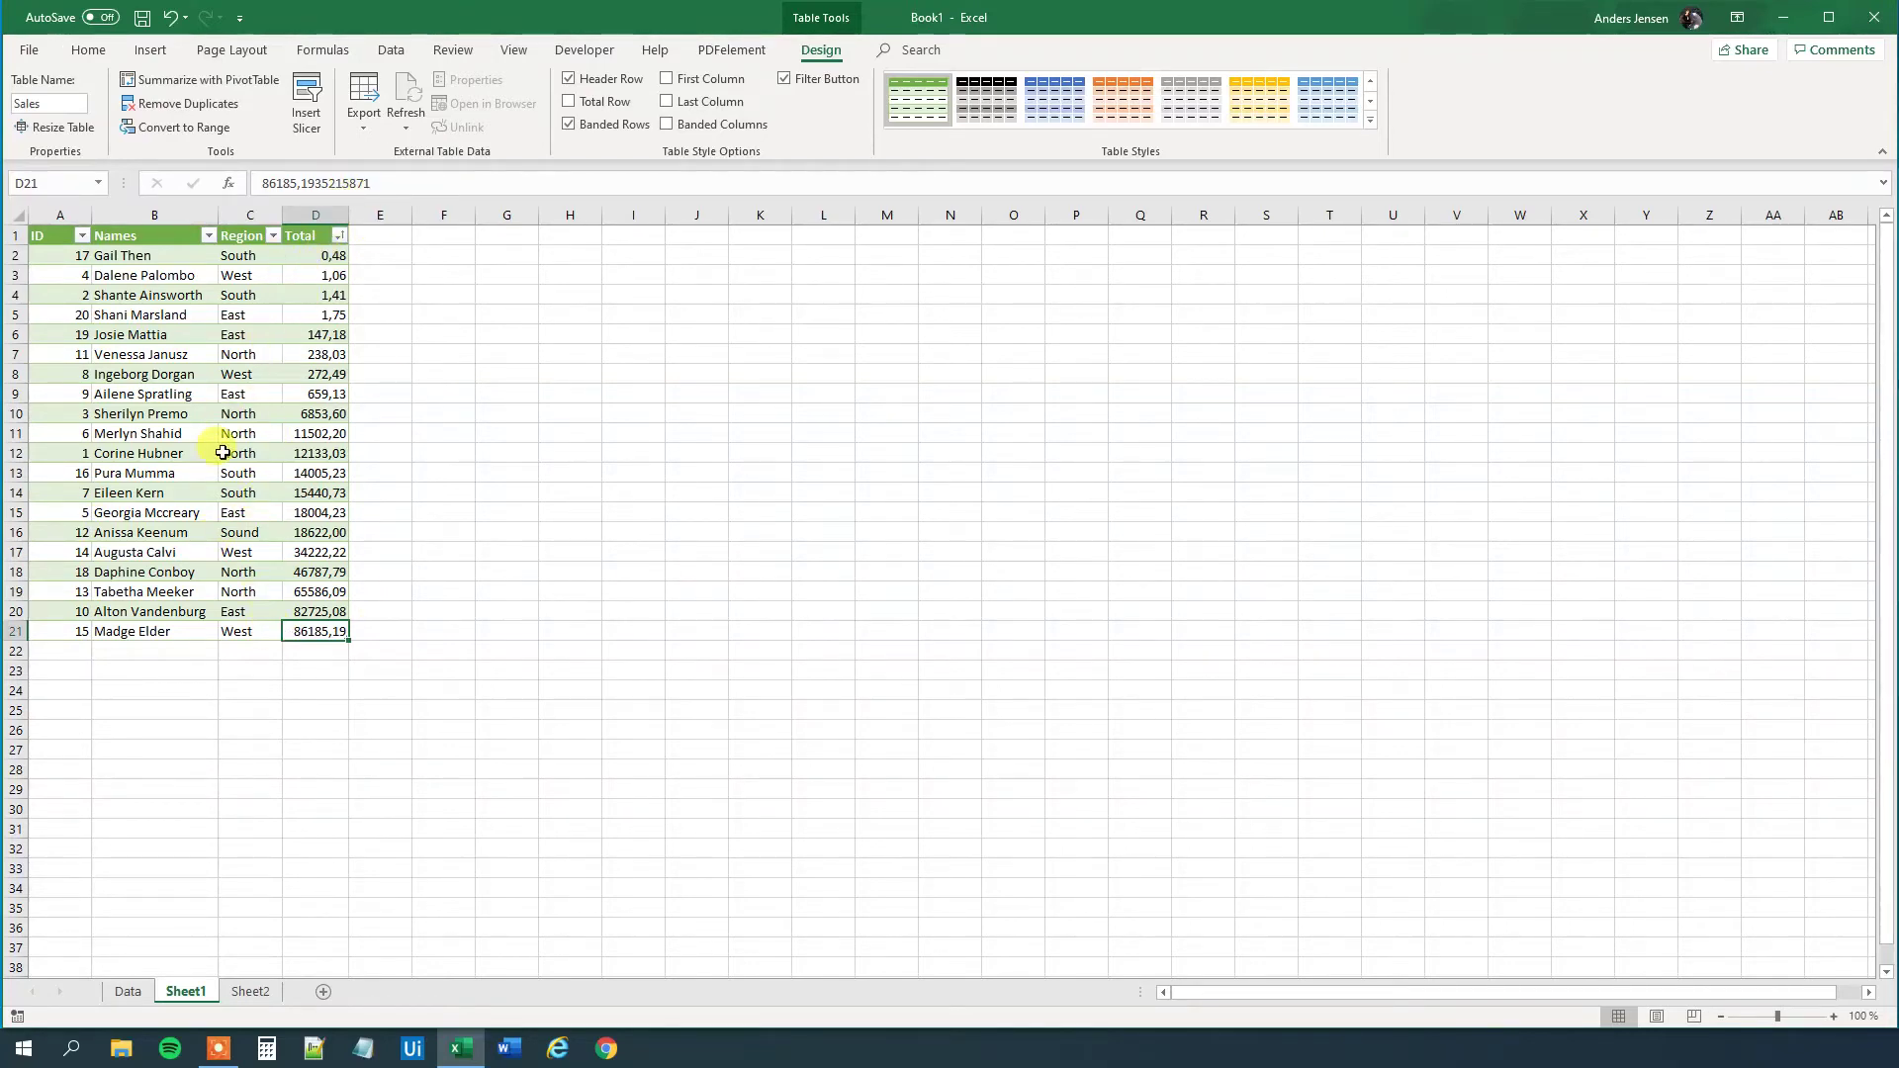
click(82, 237)
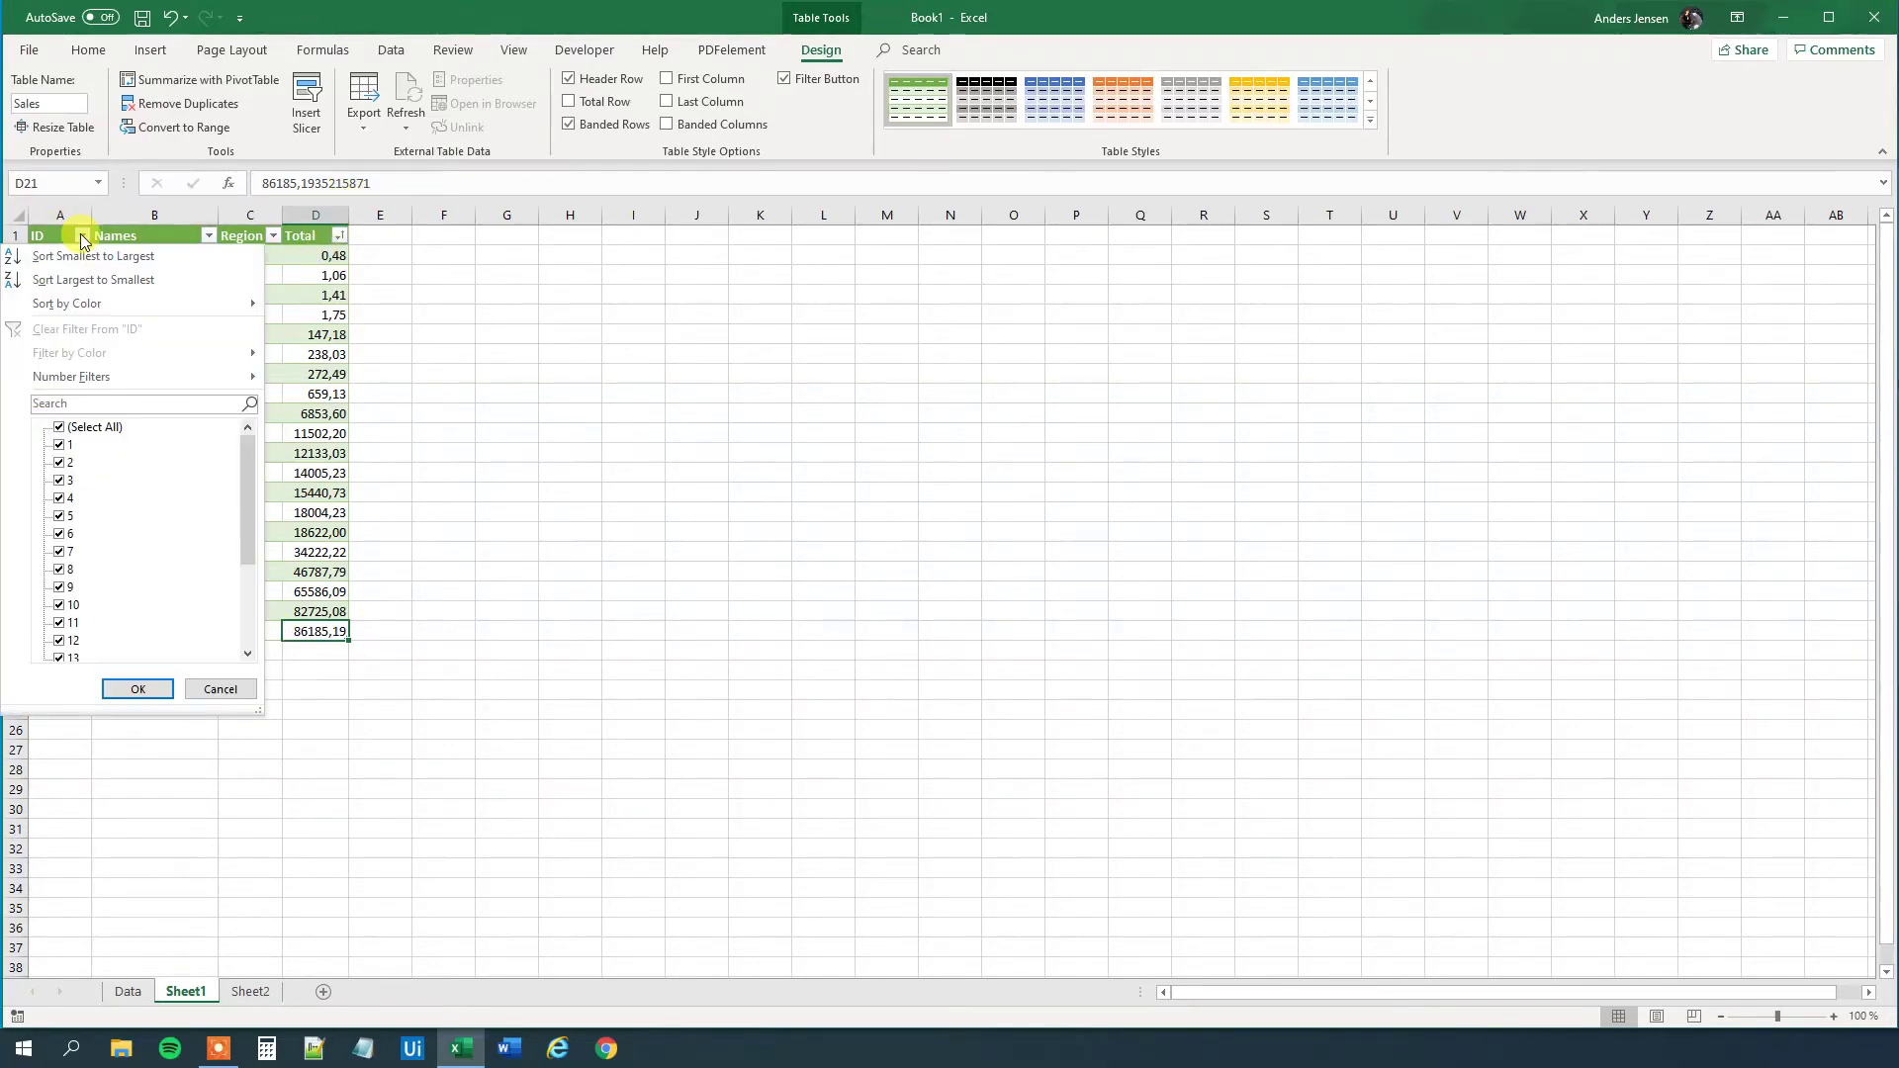
click(78, 255)
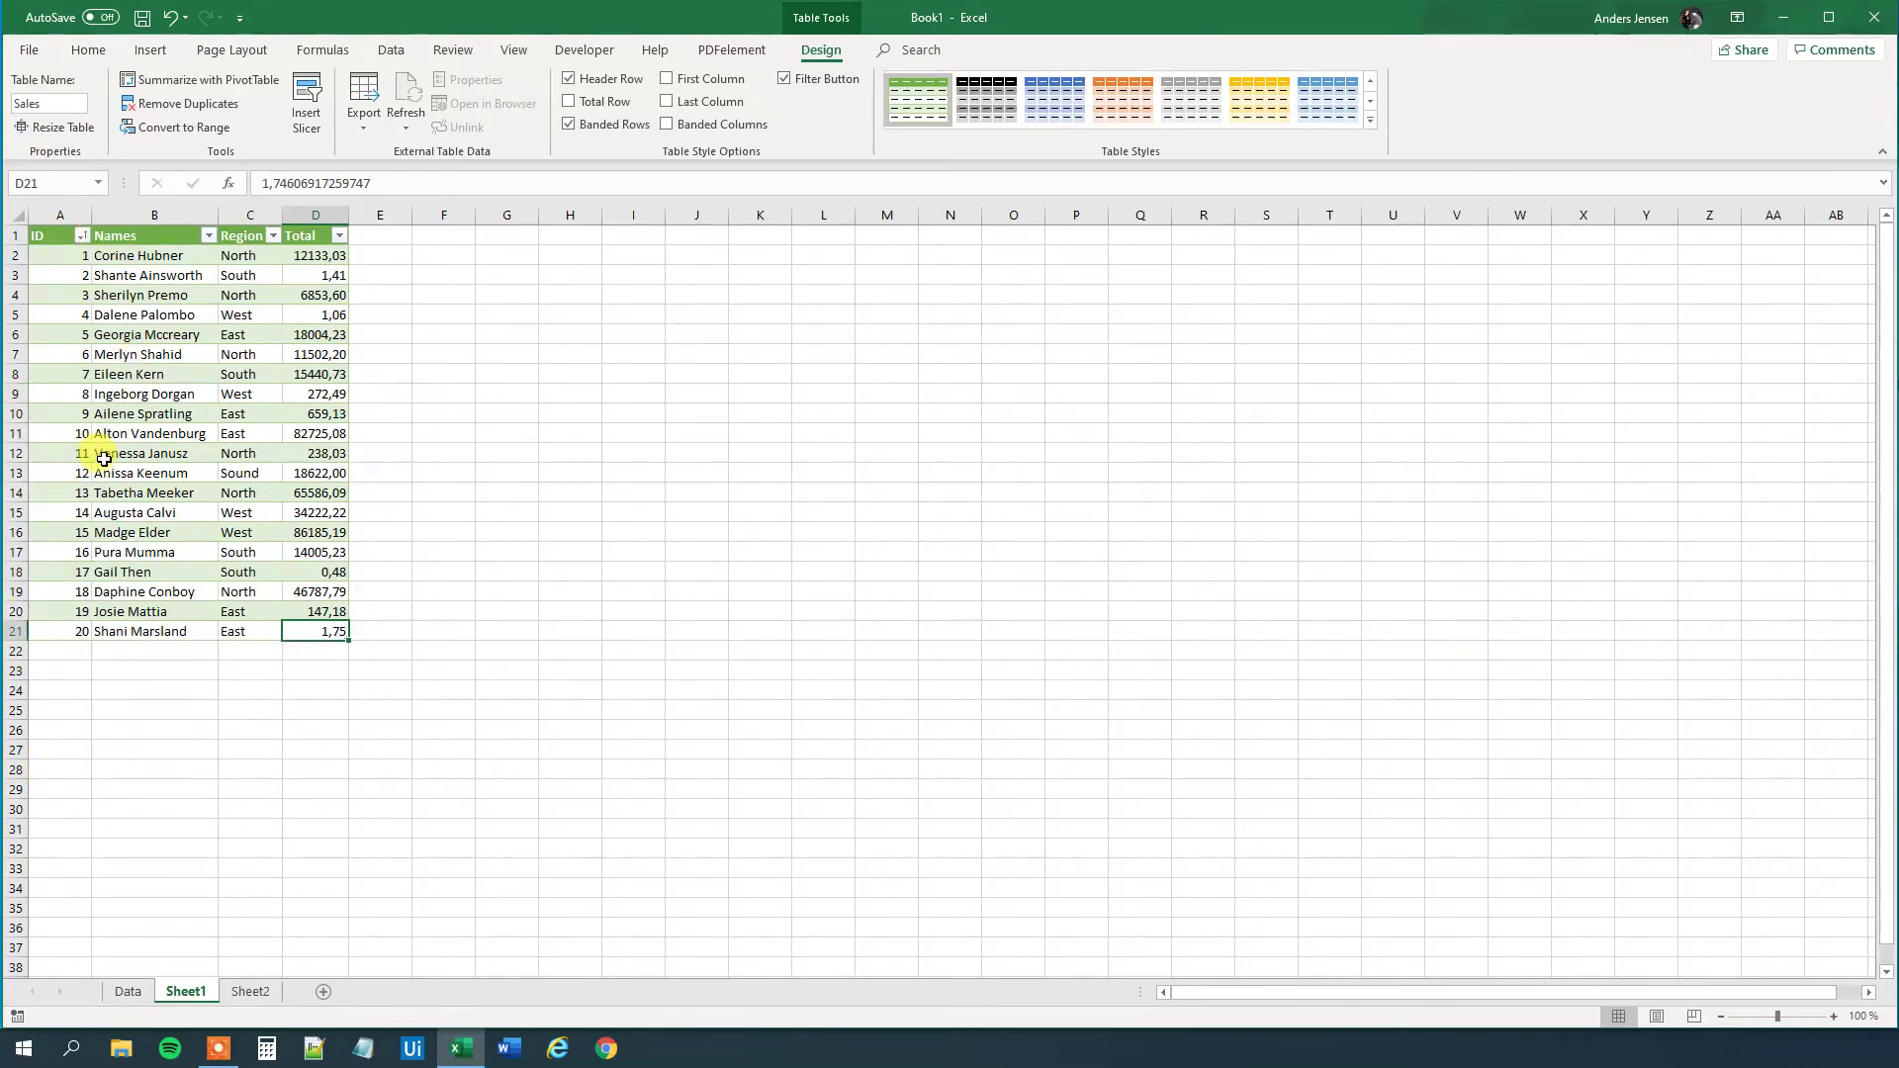
Step: Filter the Total column to values greater than 10000, and clear that filter again
click(338, 237)
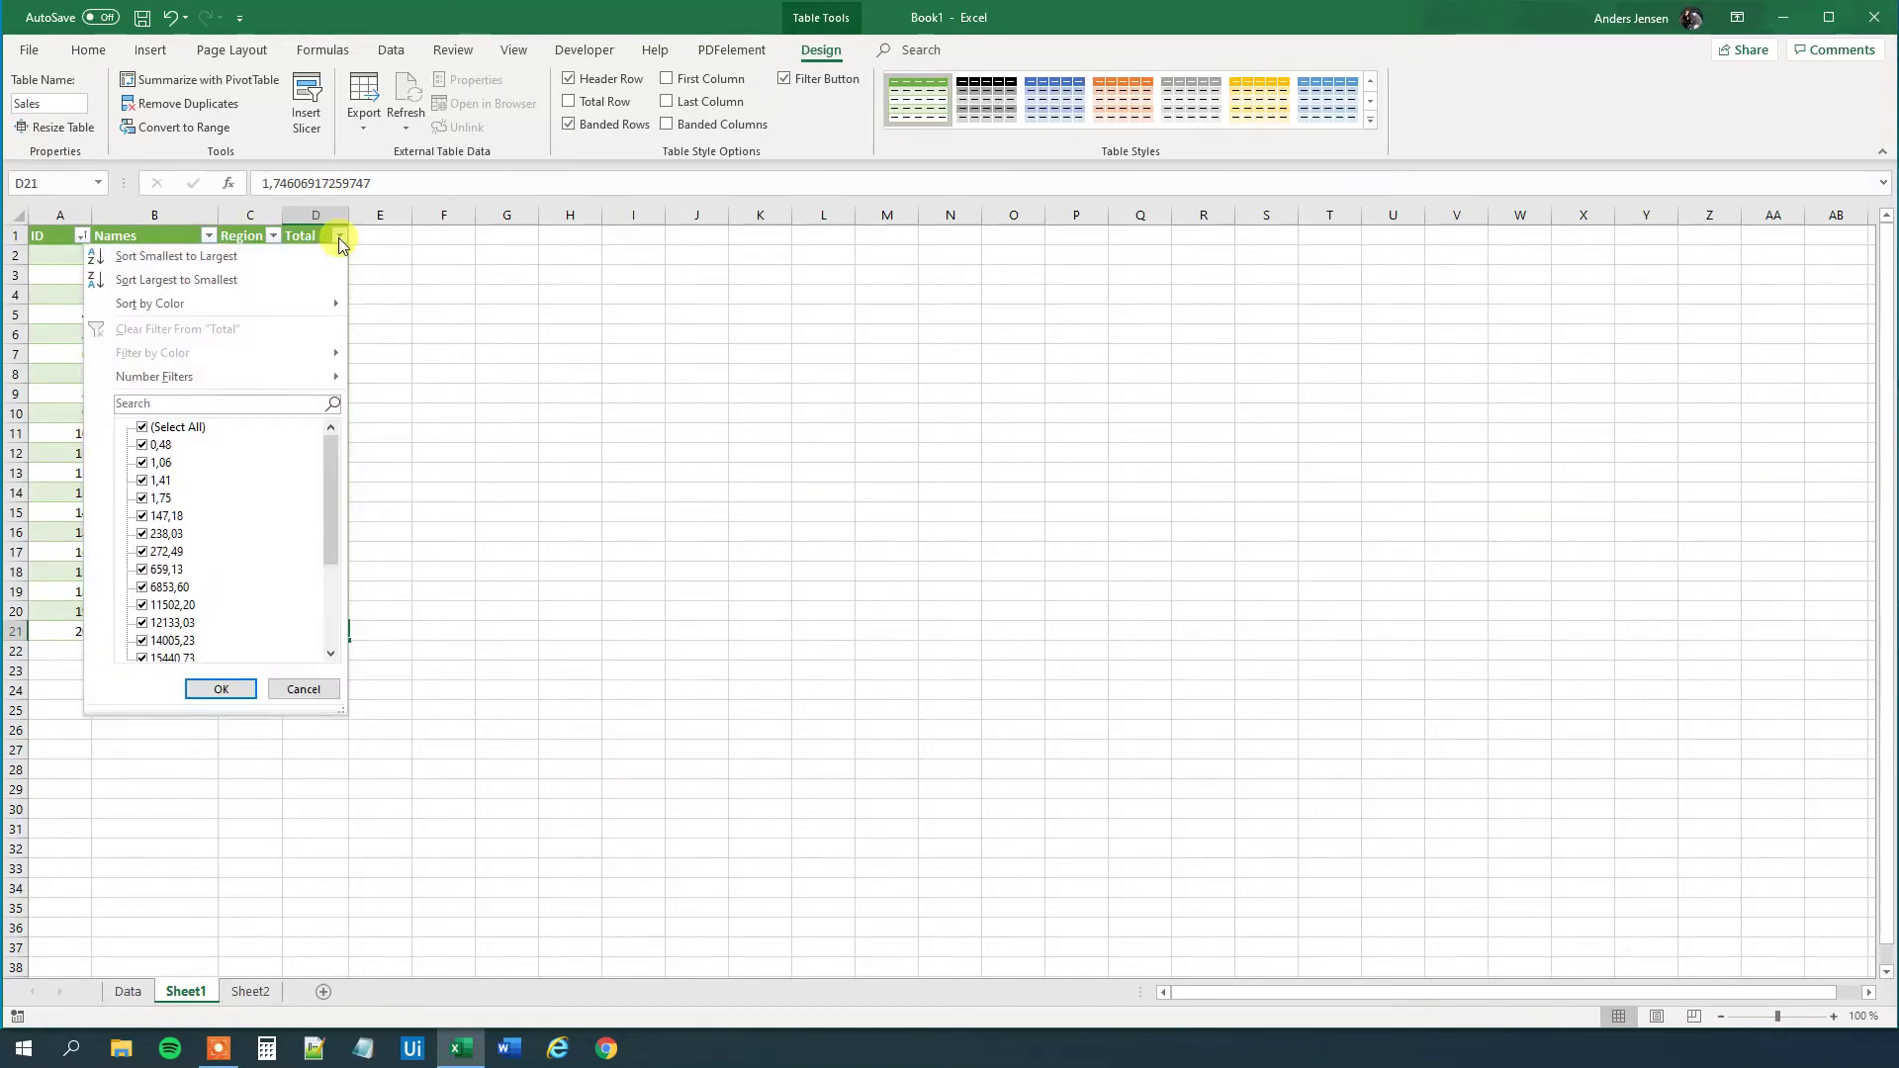
mouse_move(223, 383)
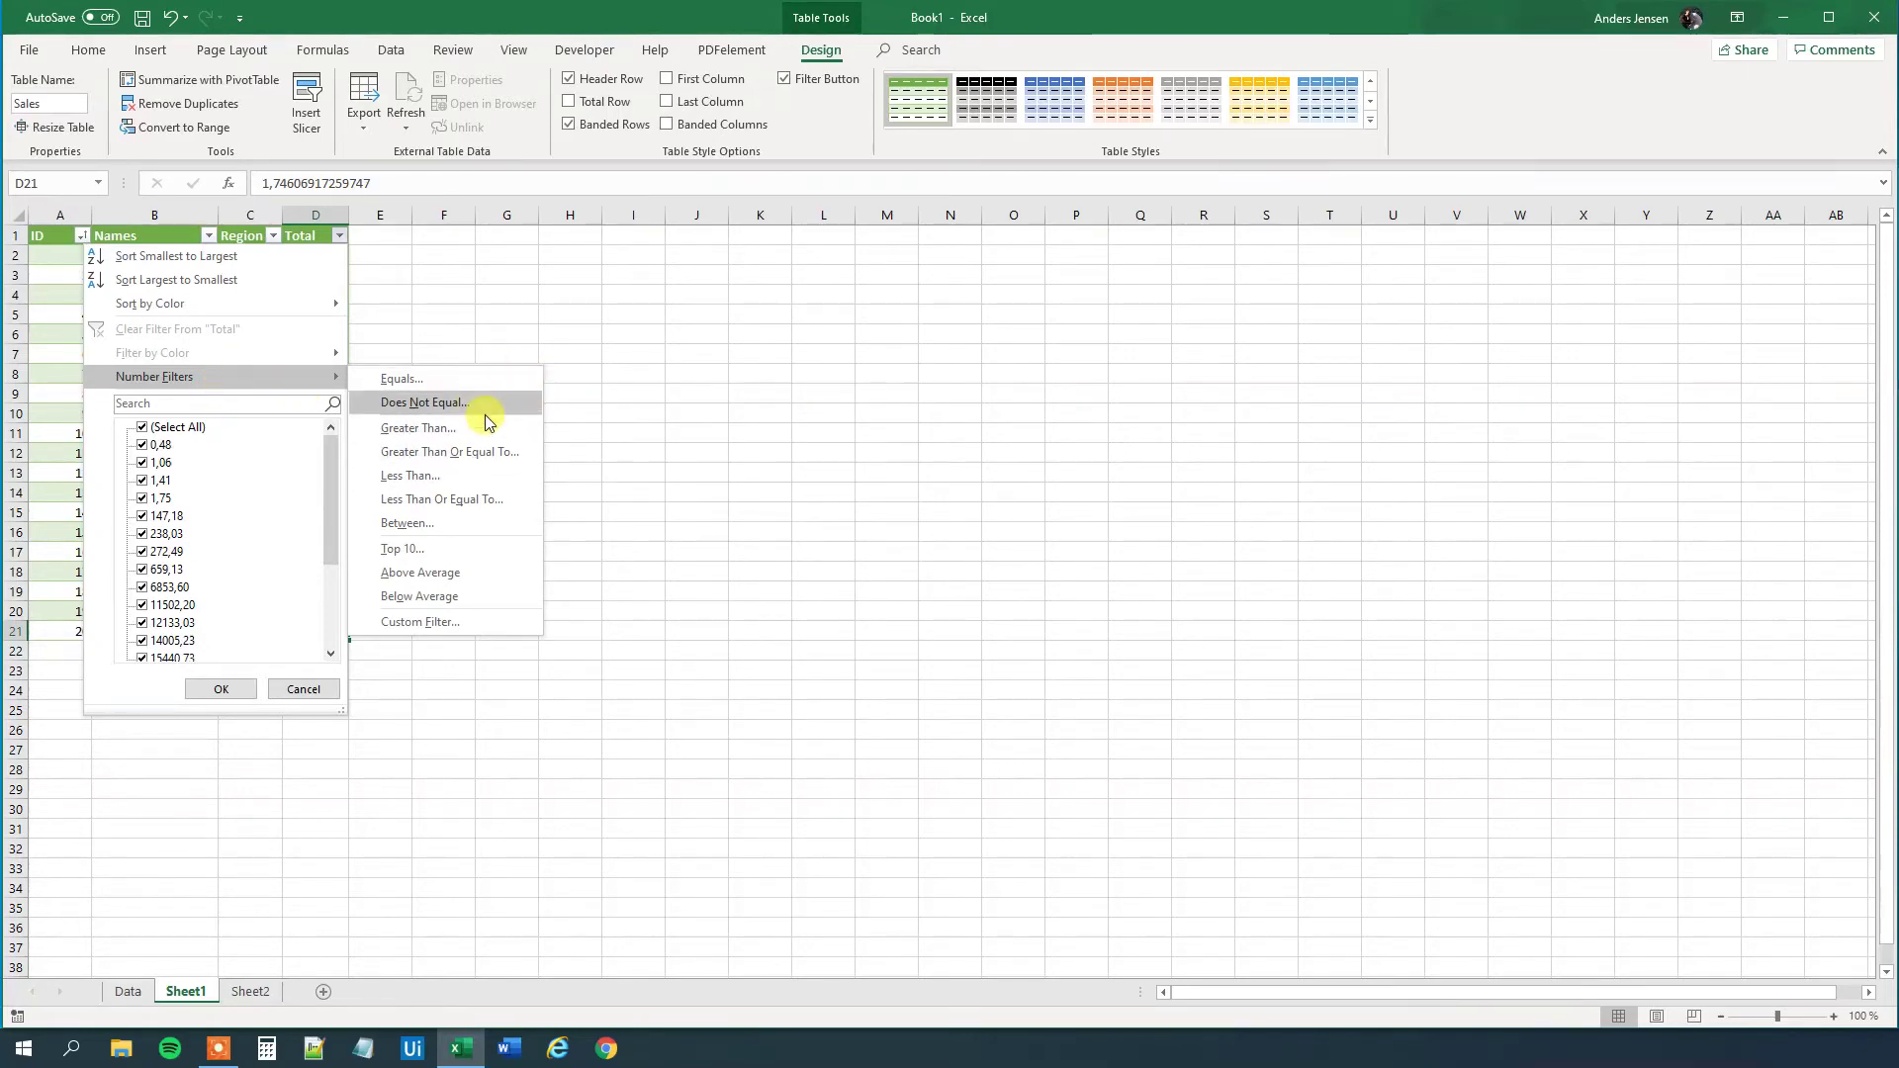
click(434, 428)
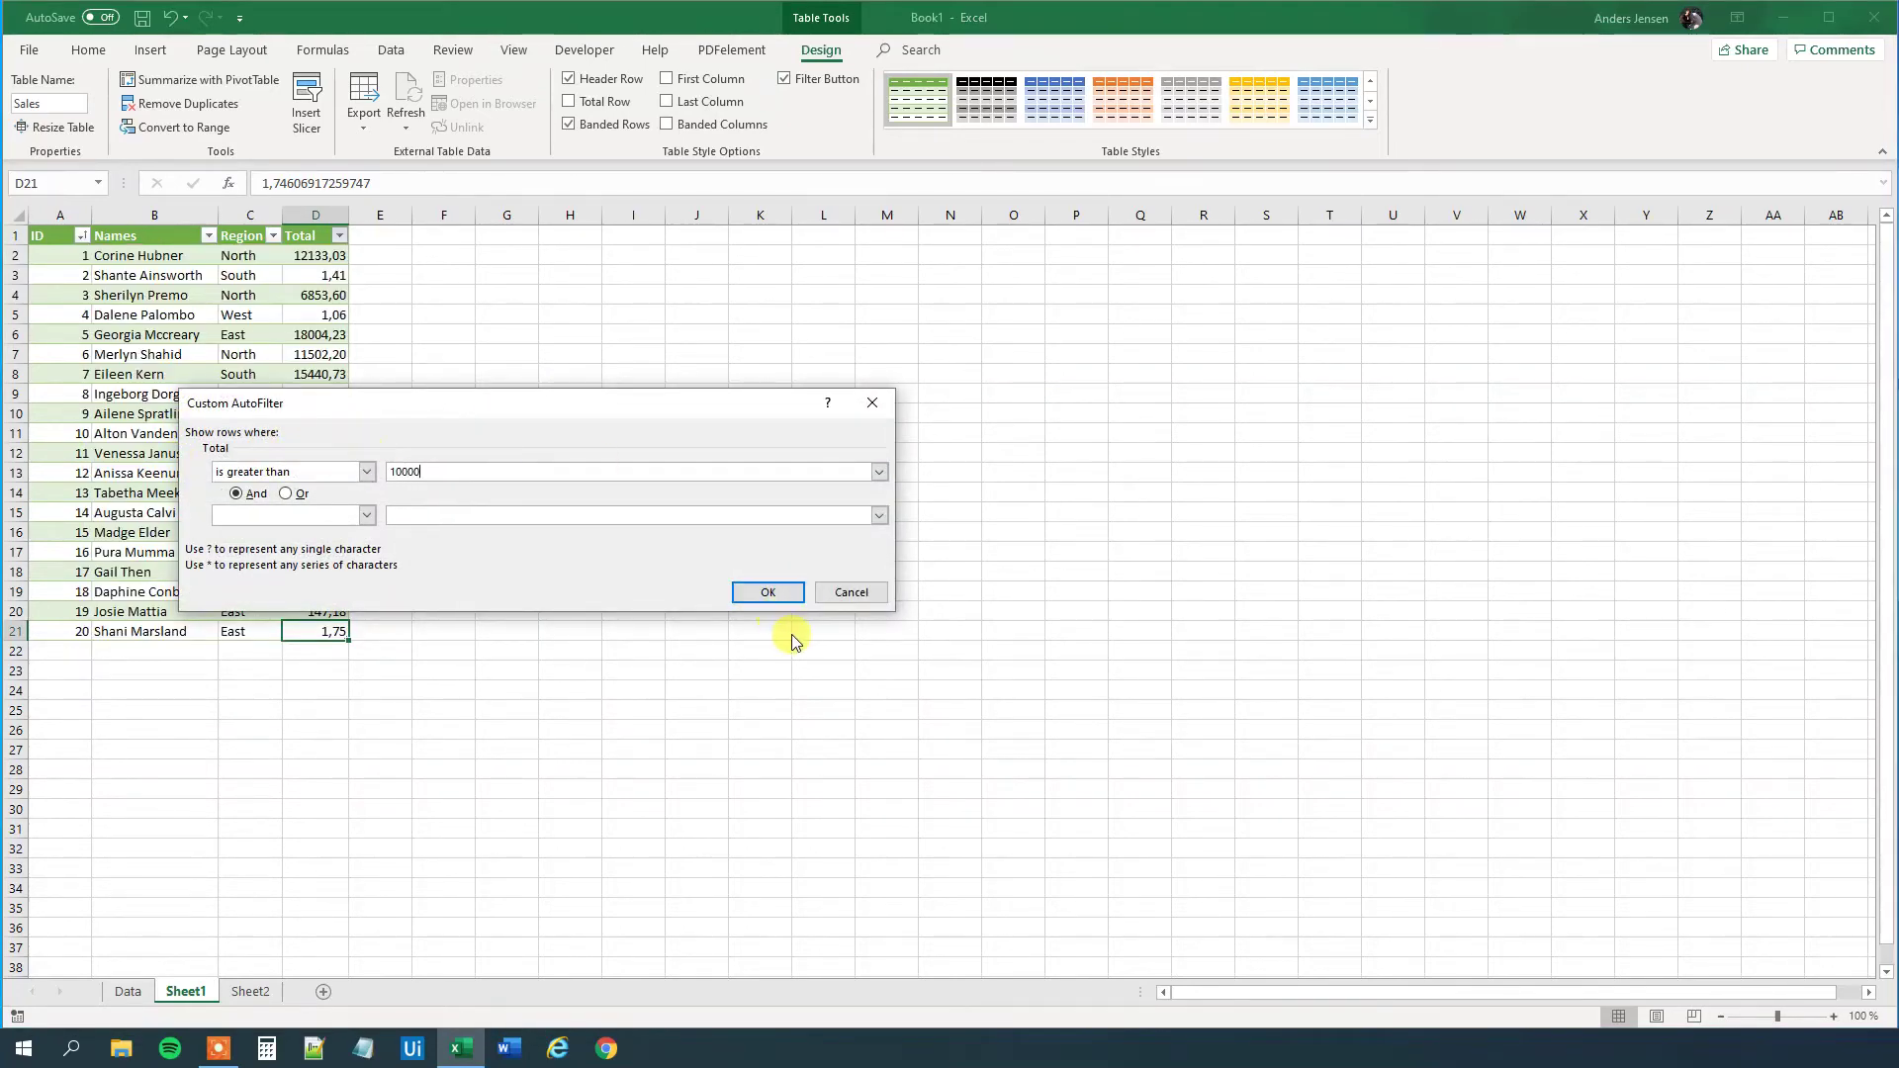
click(776, 596)
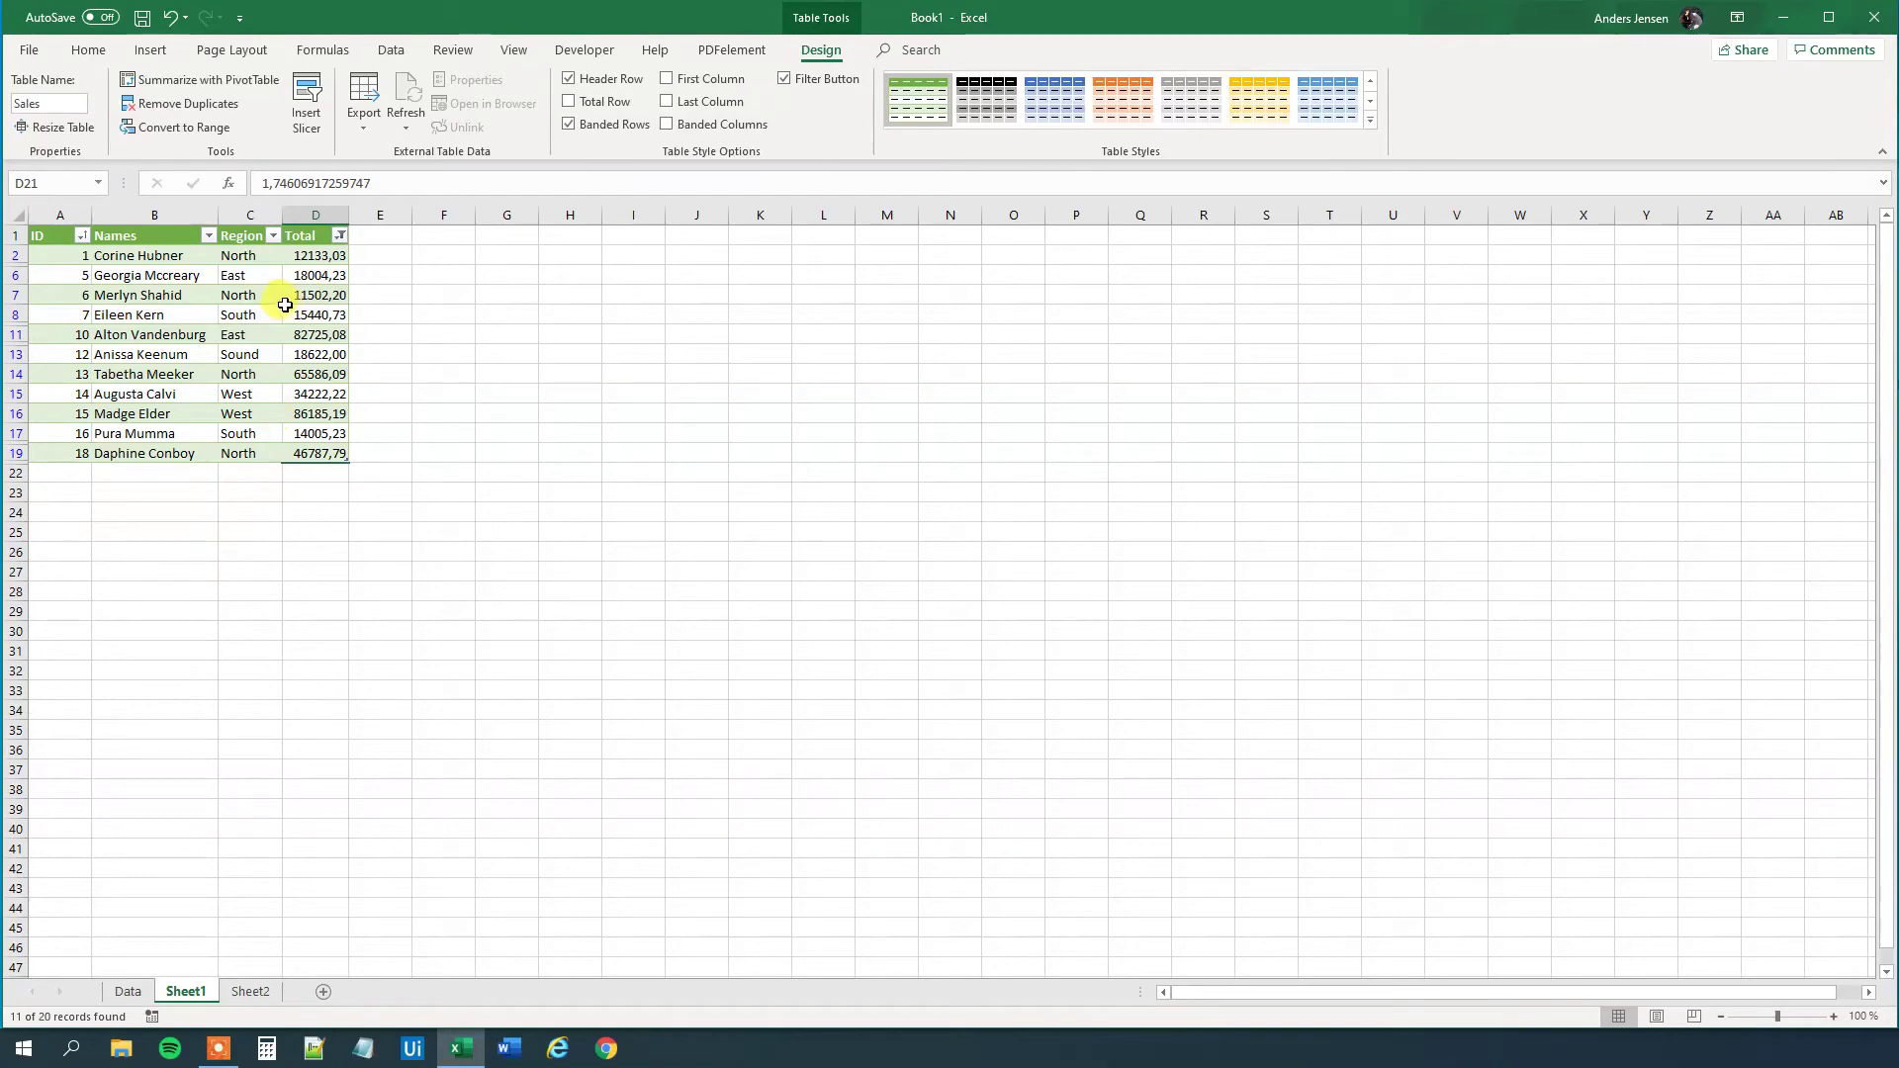
click(339, 235)
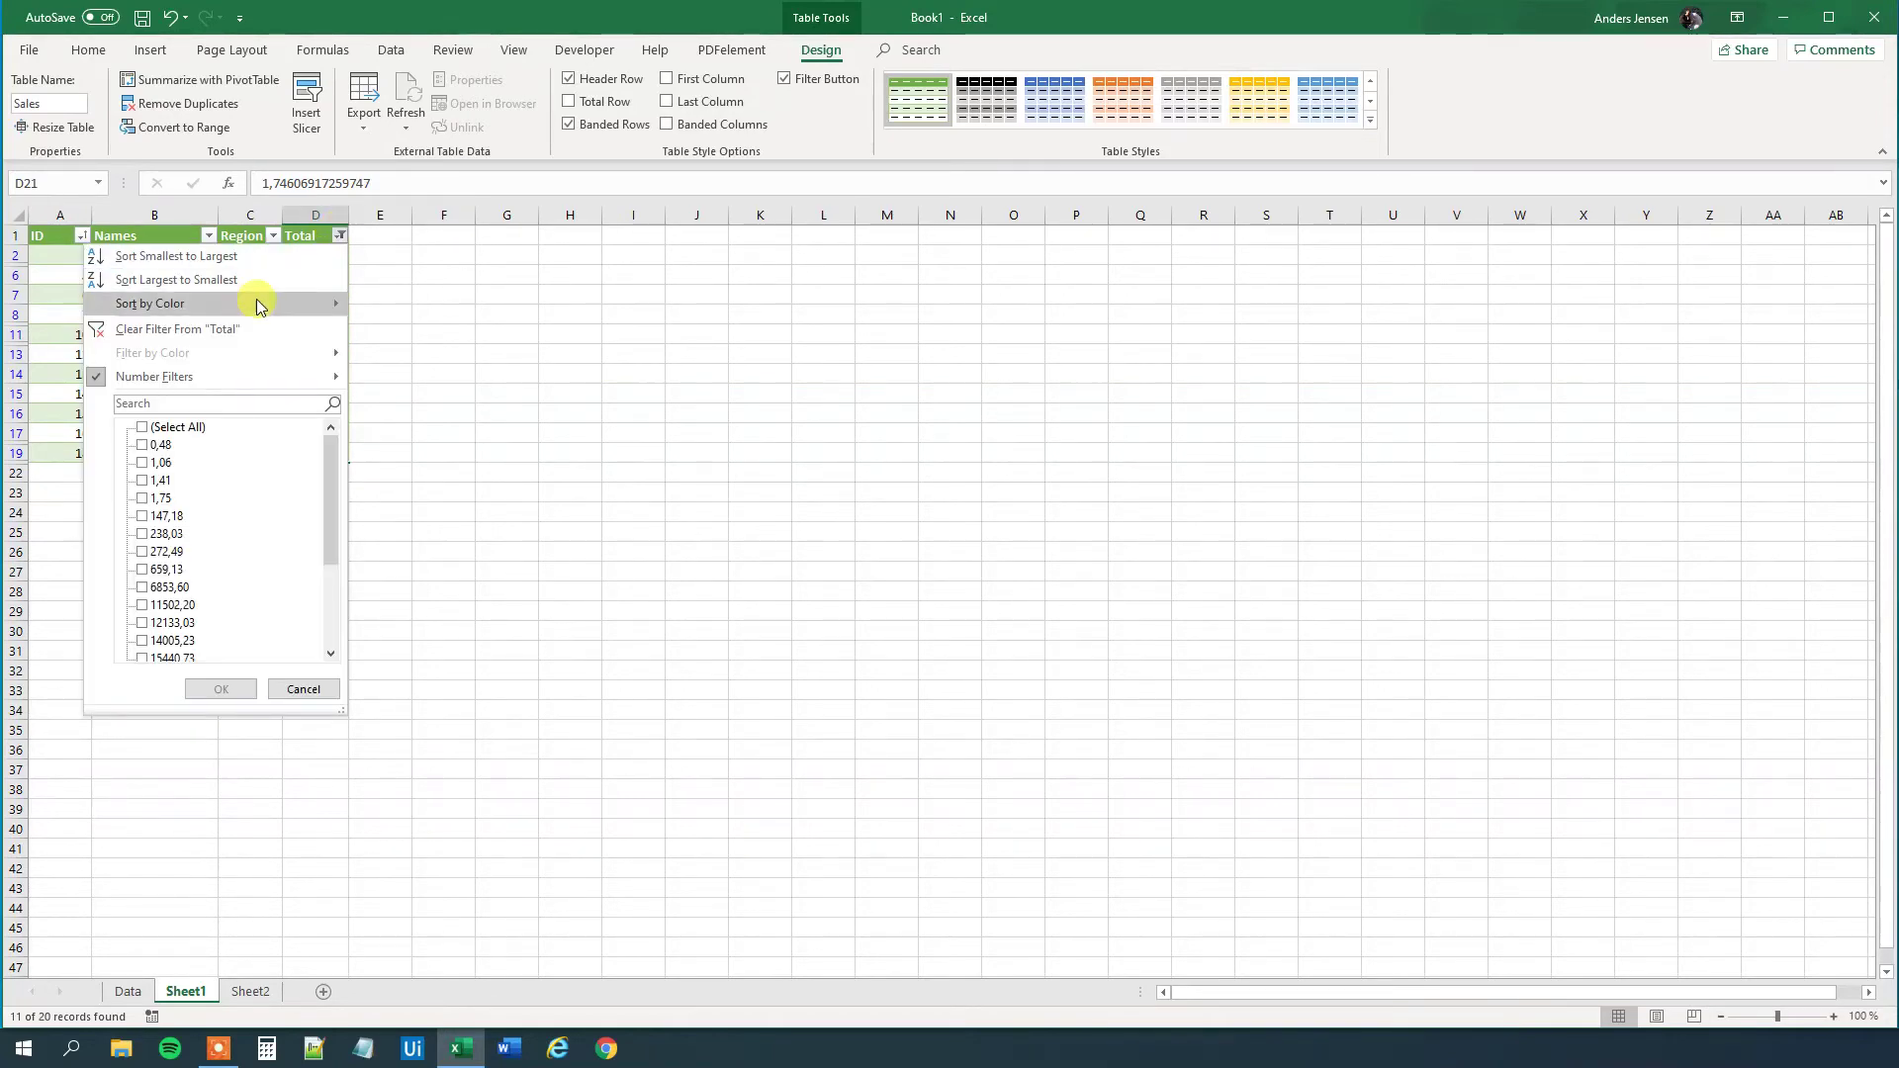
click(204, 325)
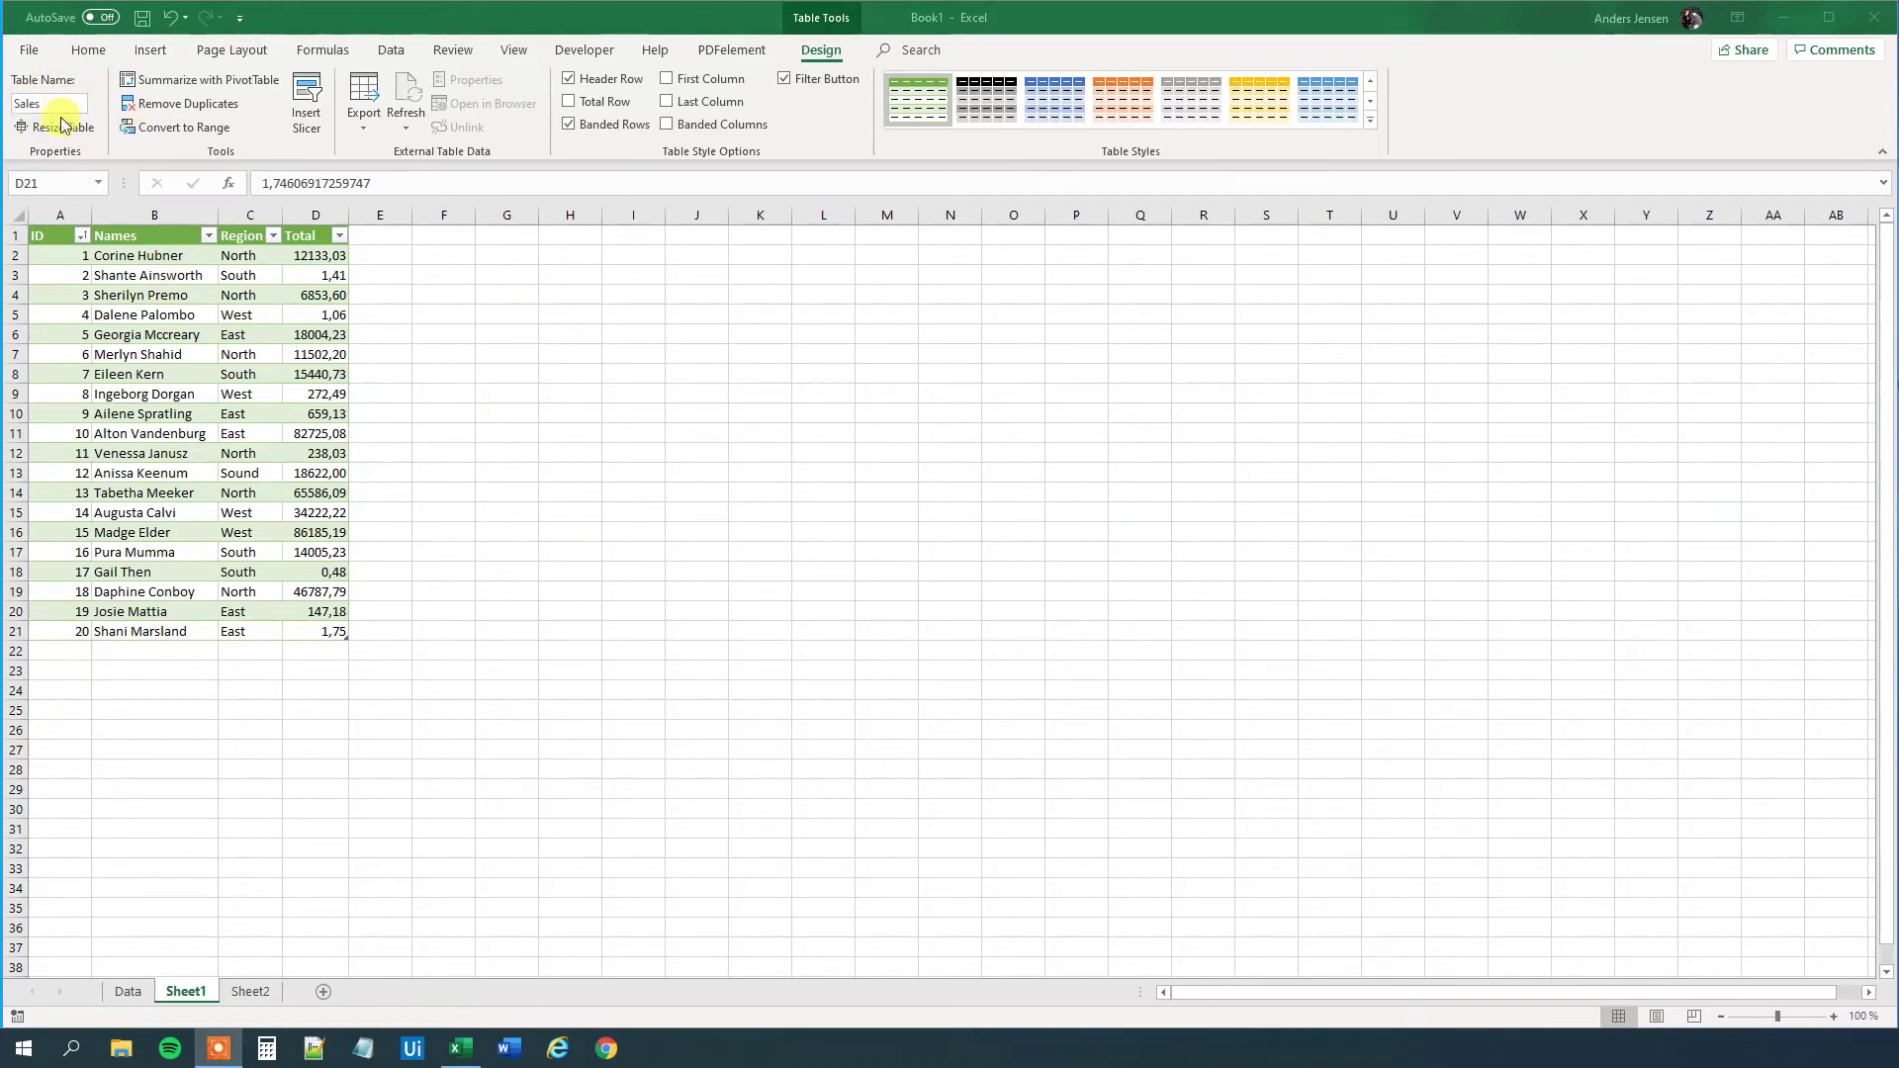
click(447, 297)
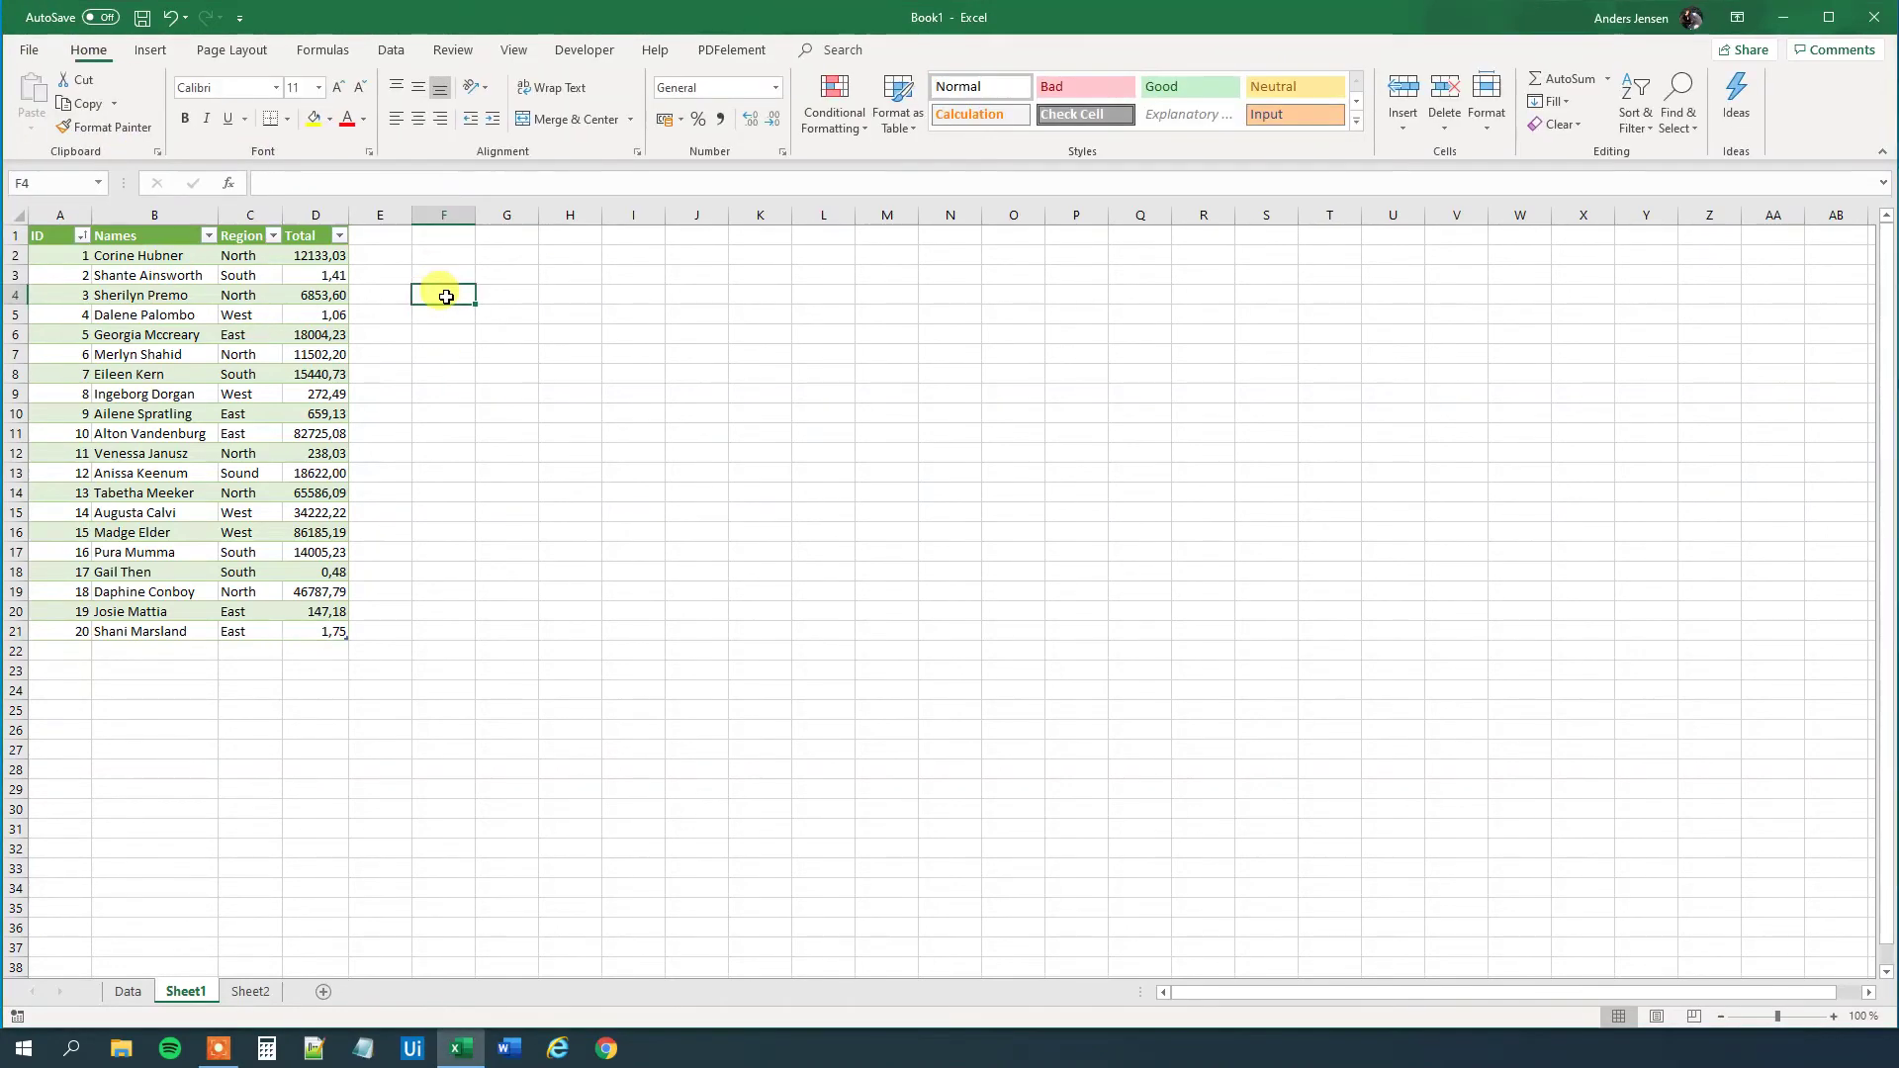
text(=)
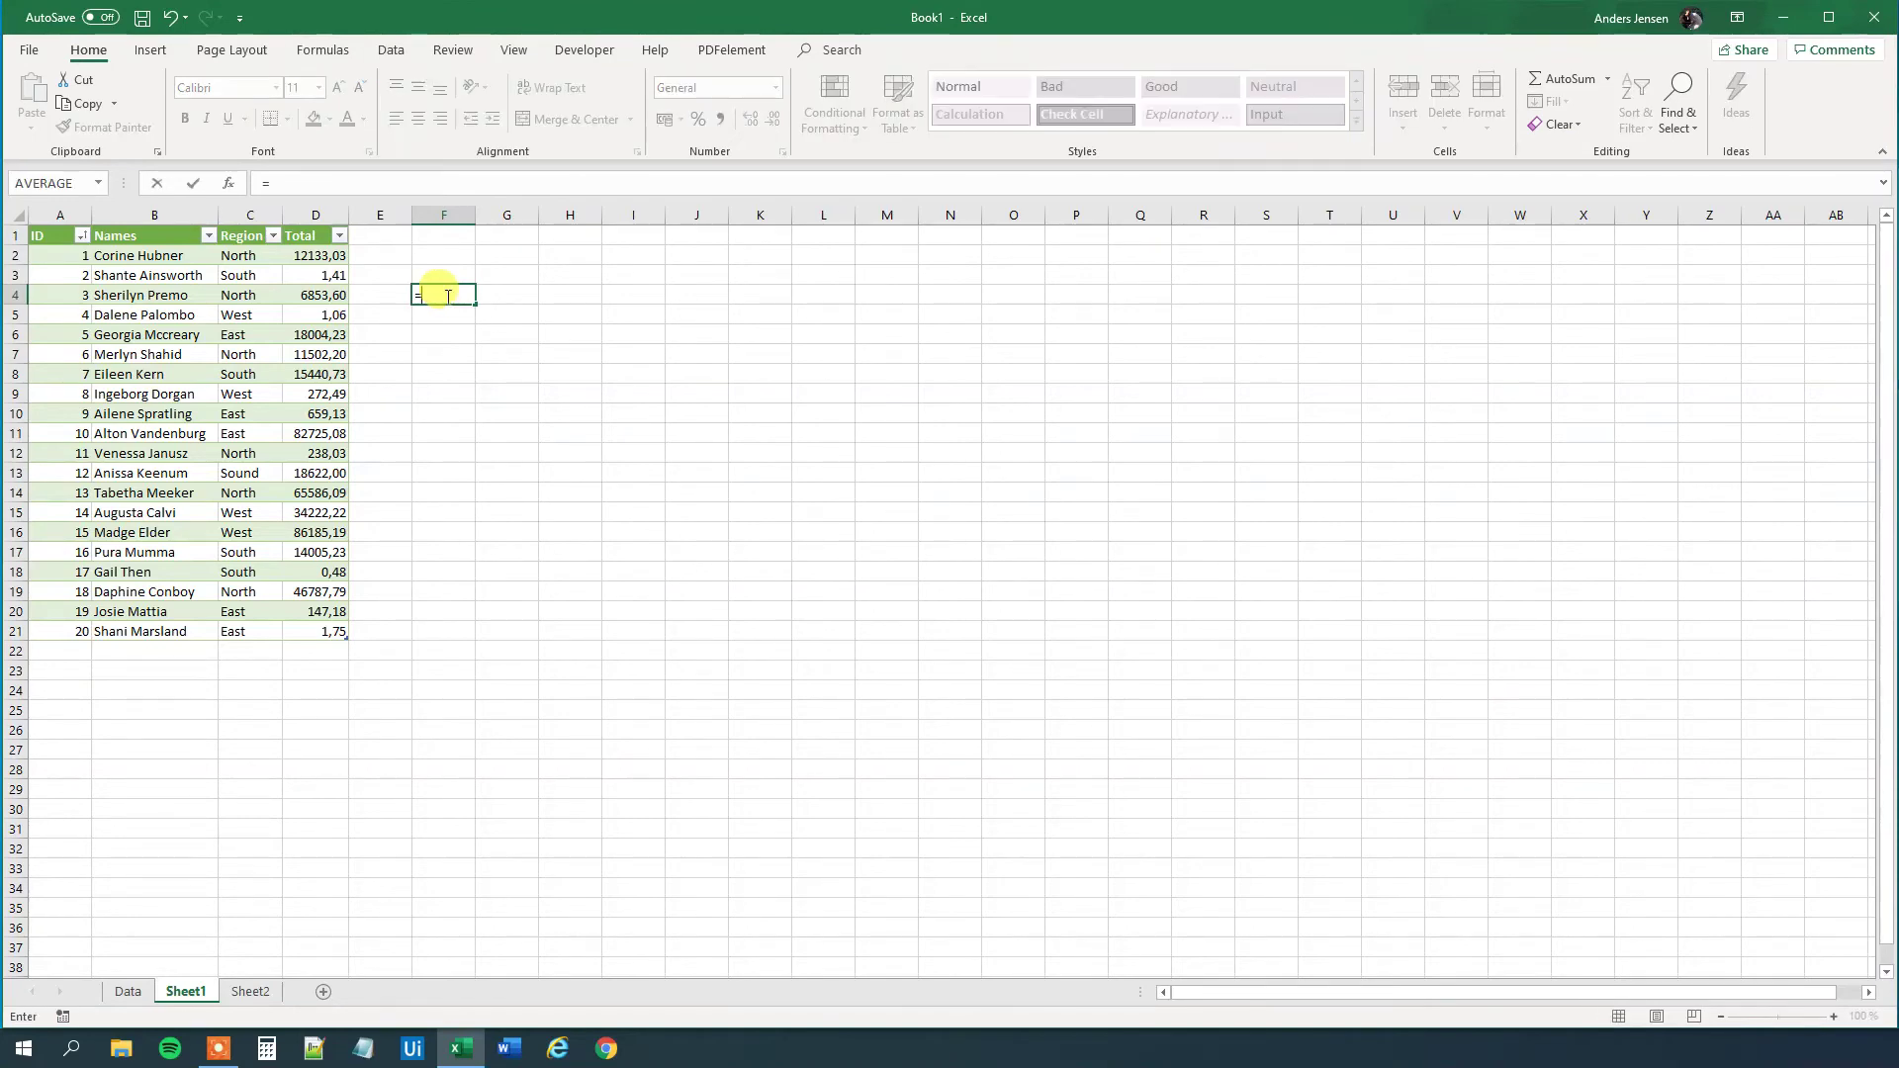
click(319, 296)
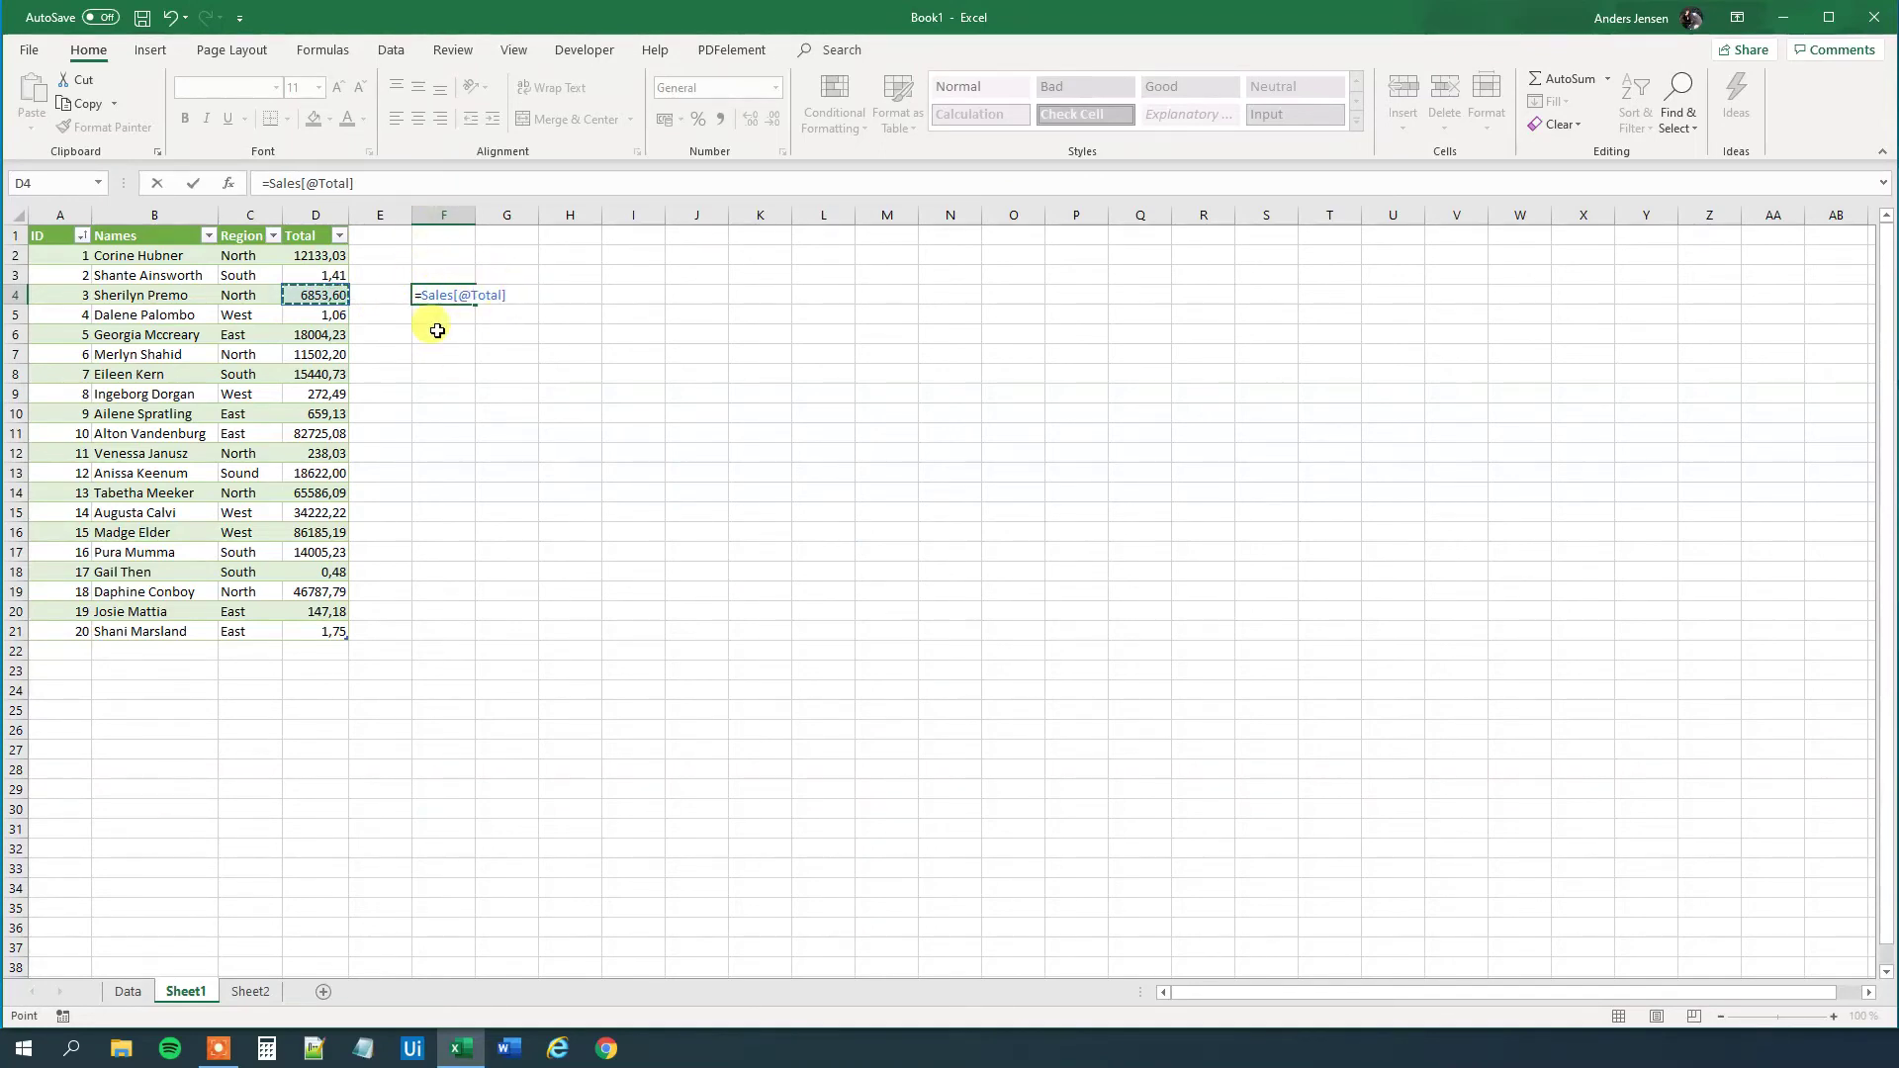
drag(505, 294, 392, 316)
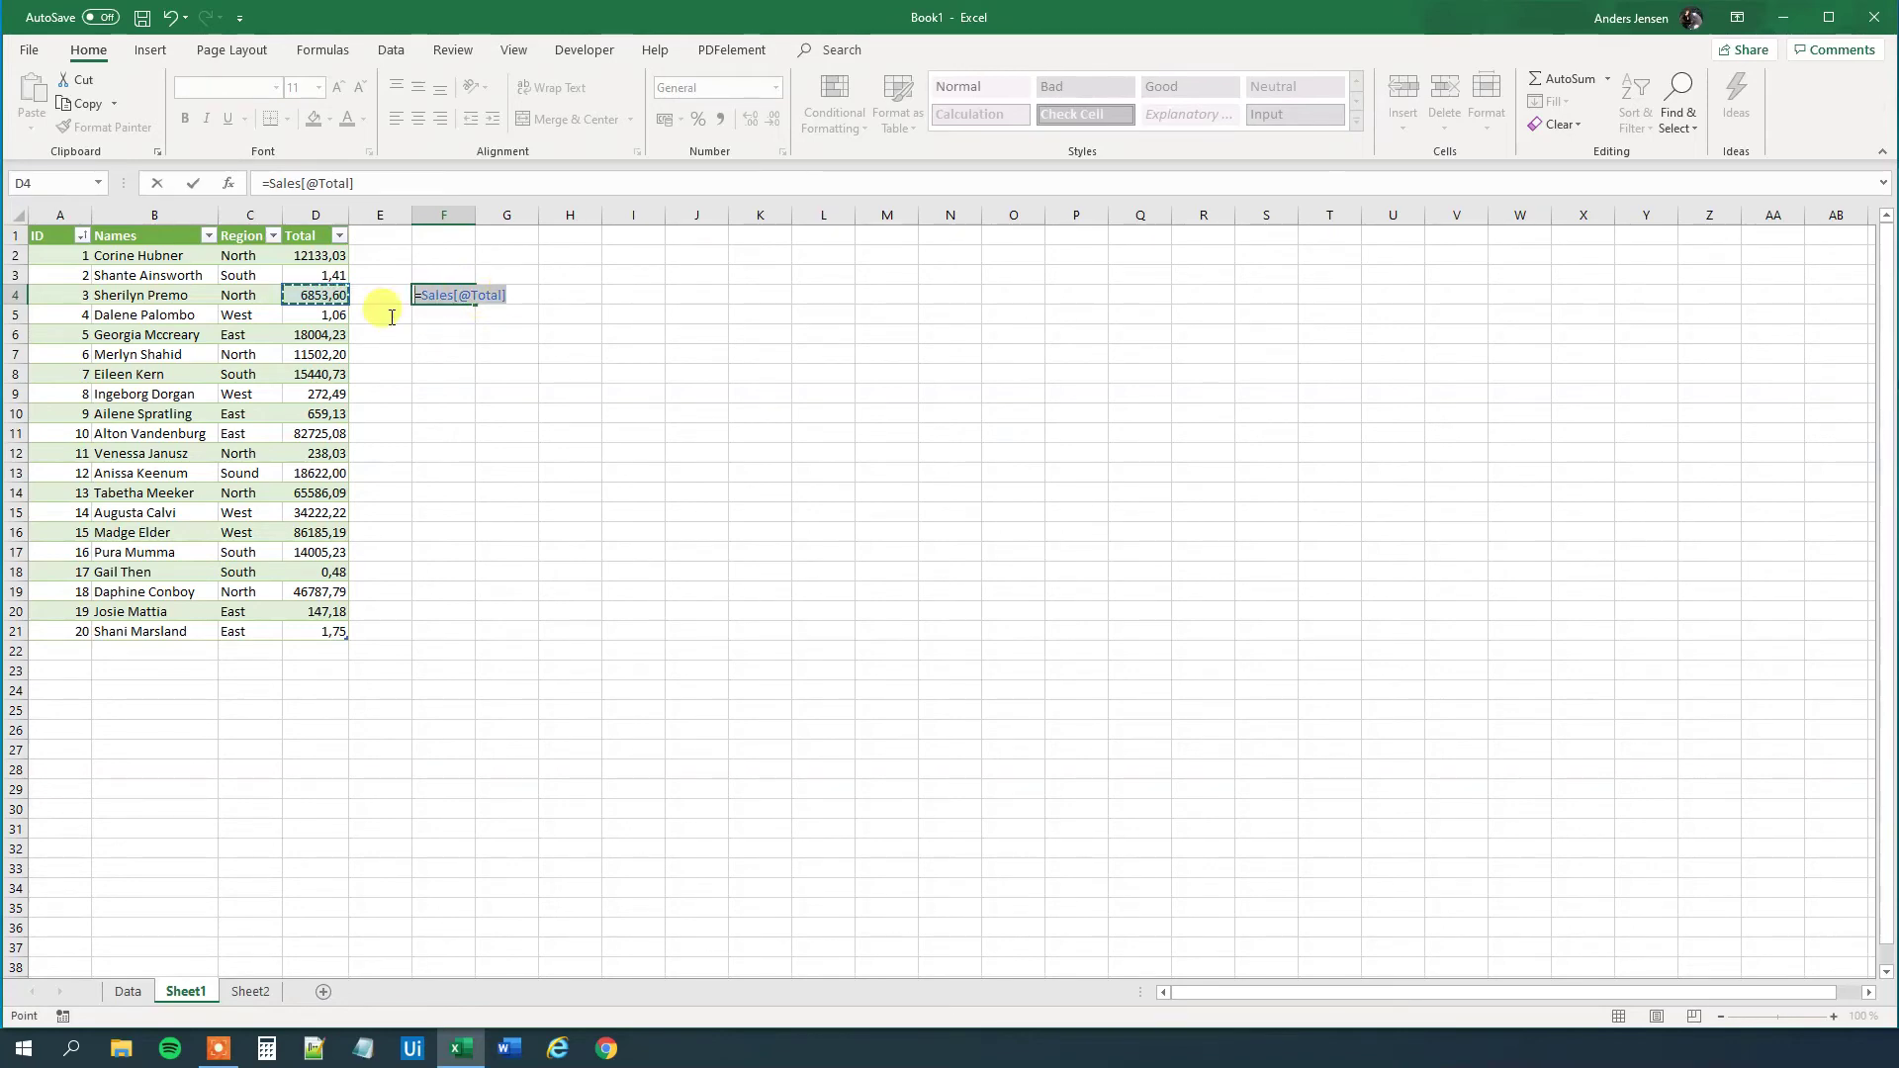
key(BackSpace)
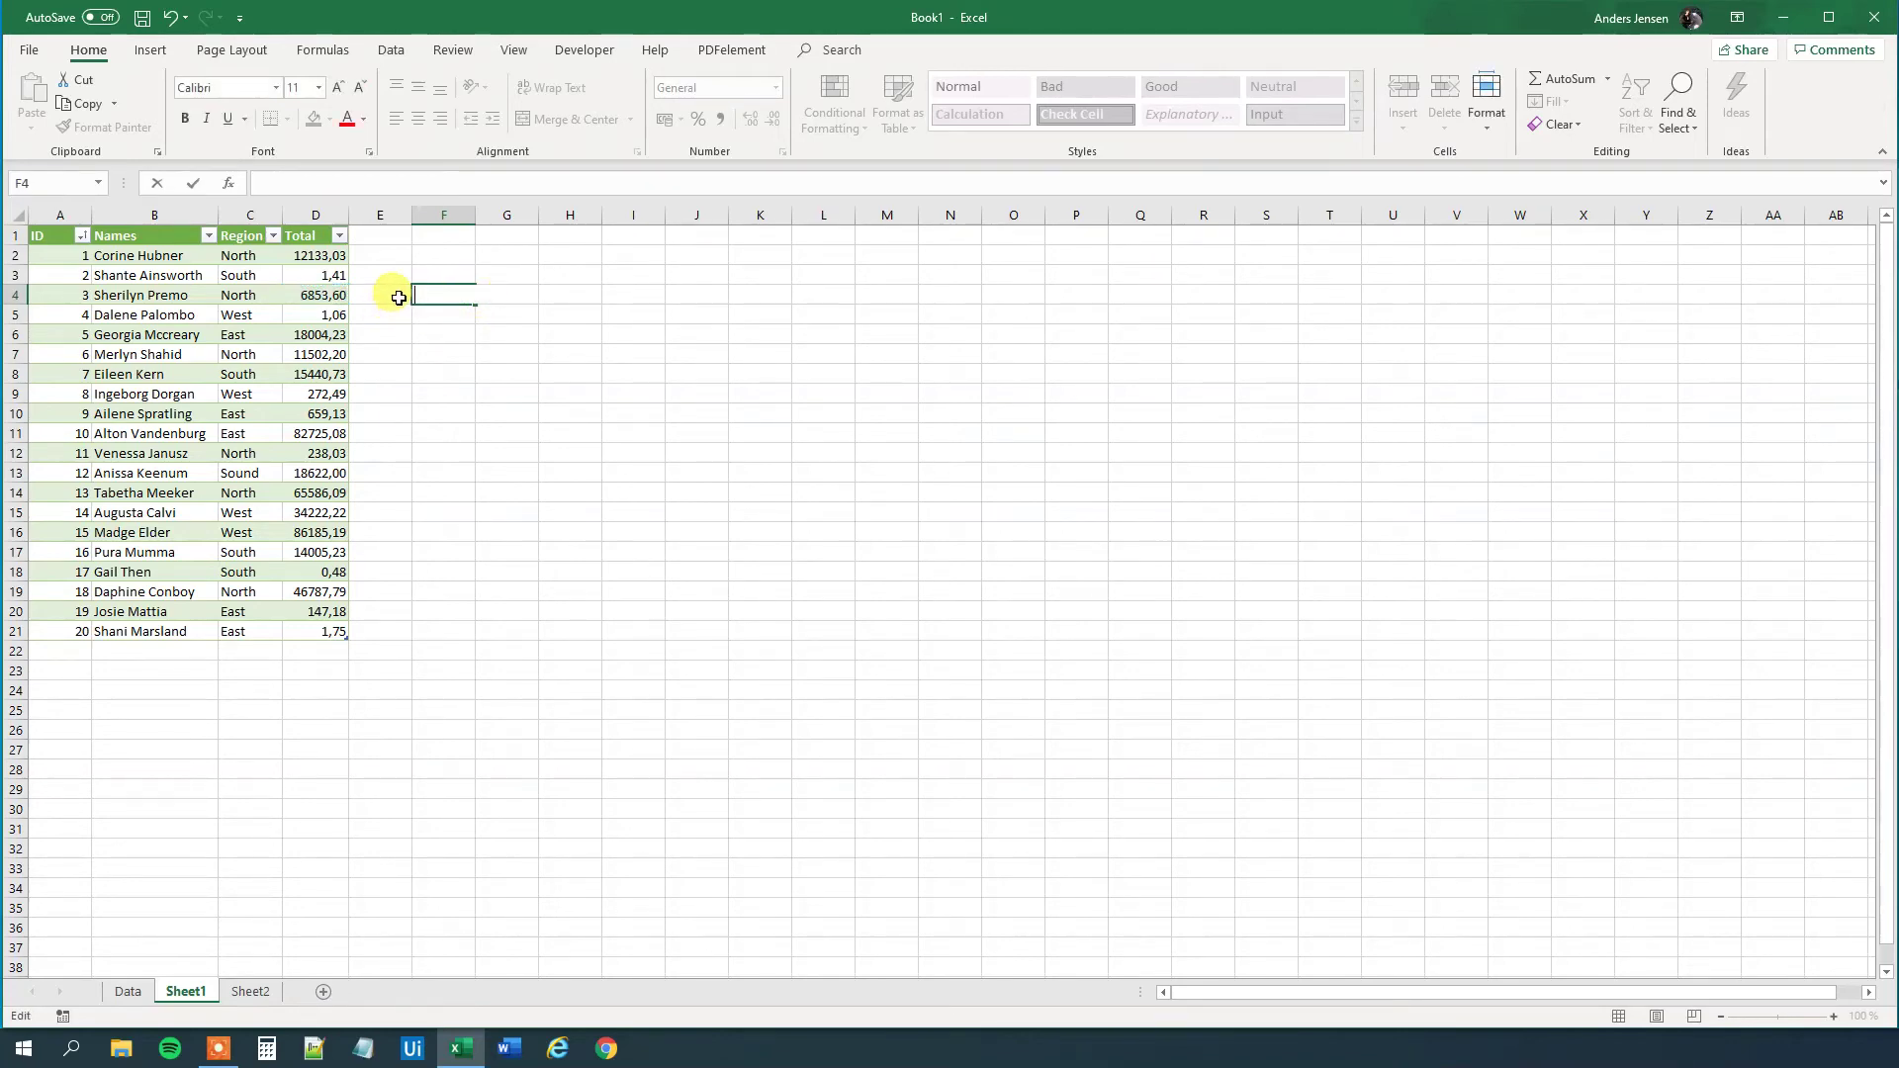
click(389, 308)
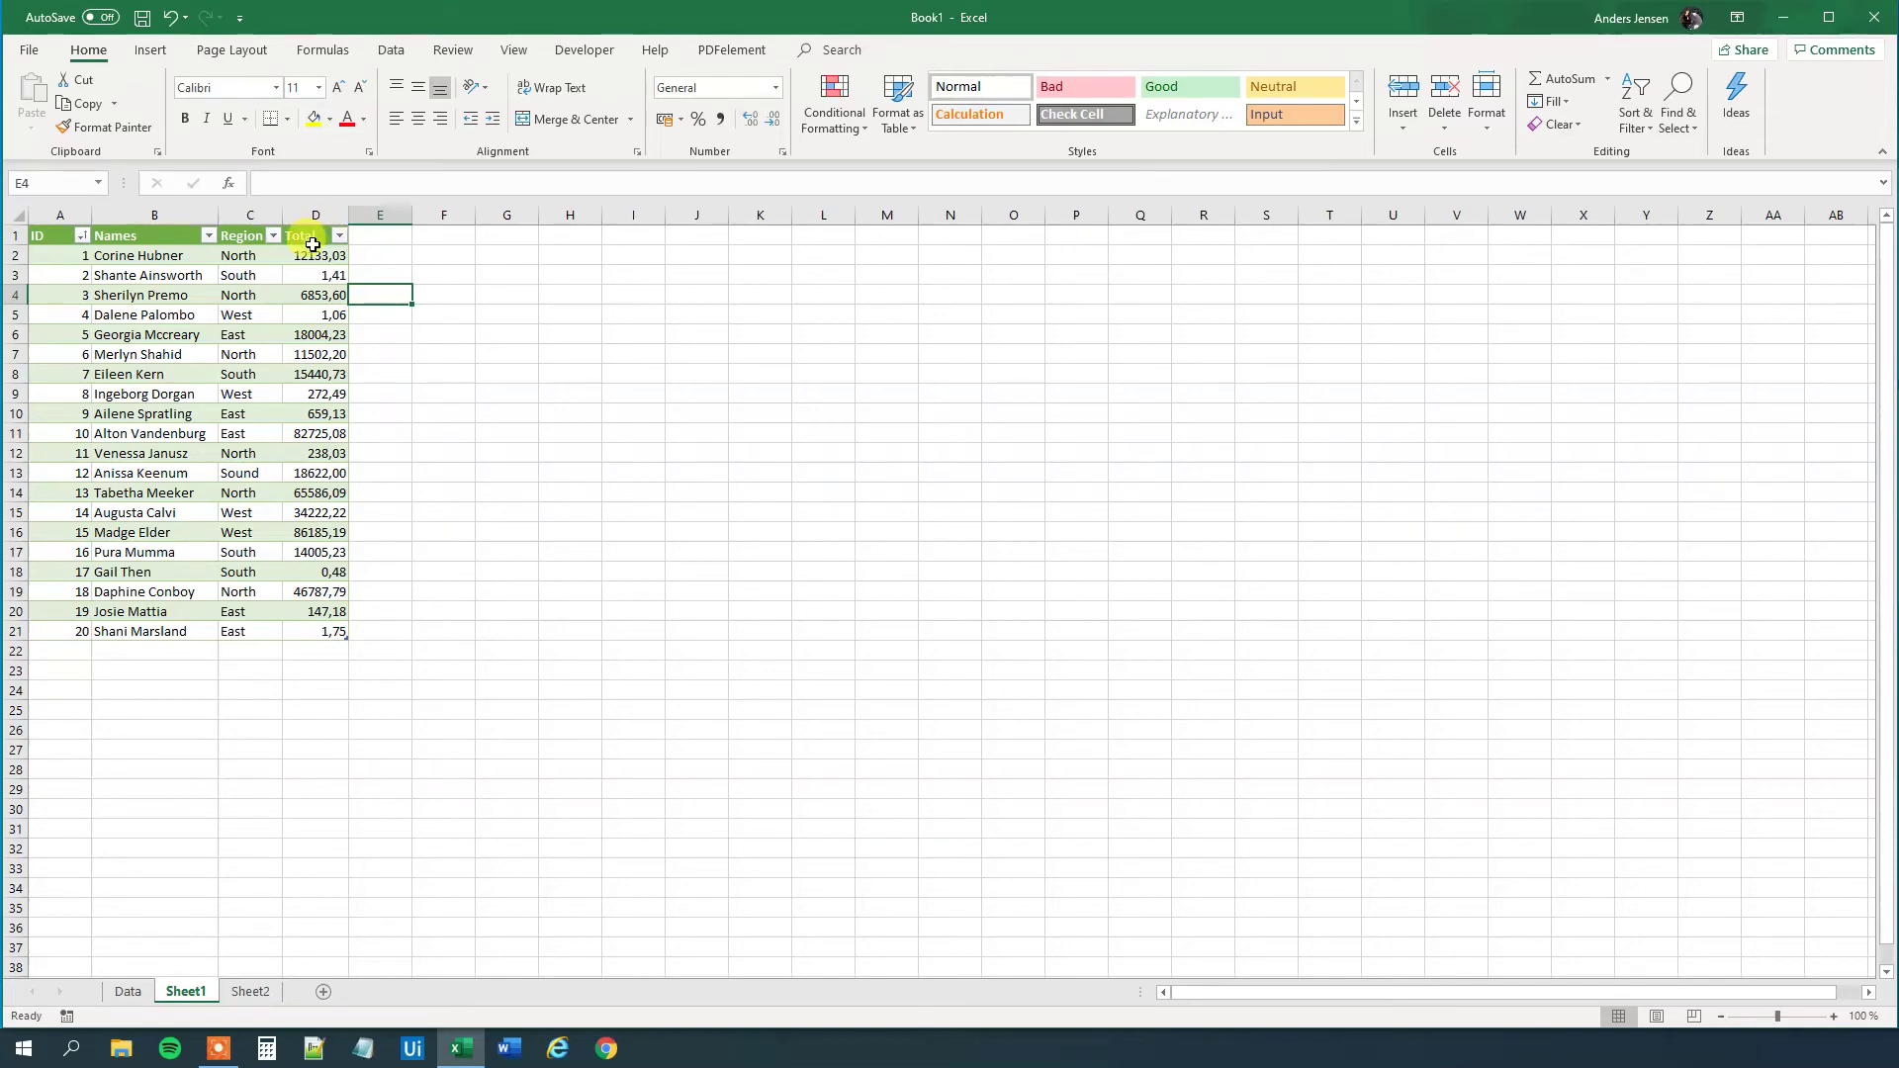
click(371, 257)
click(375, 300)
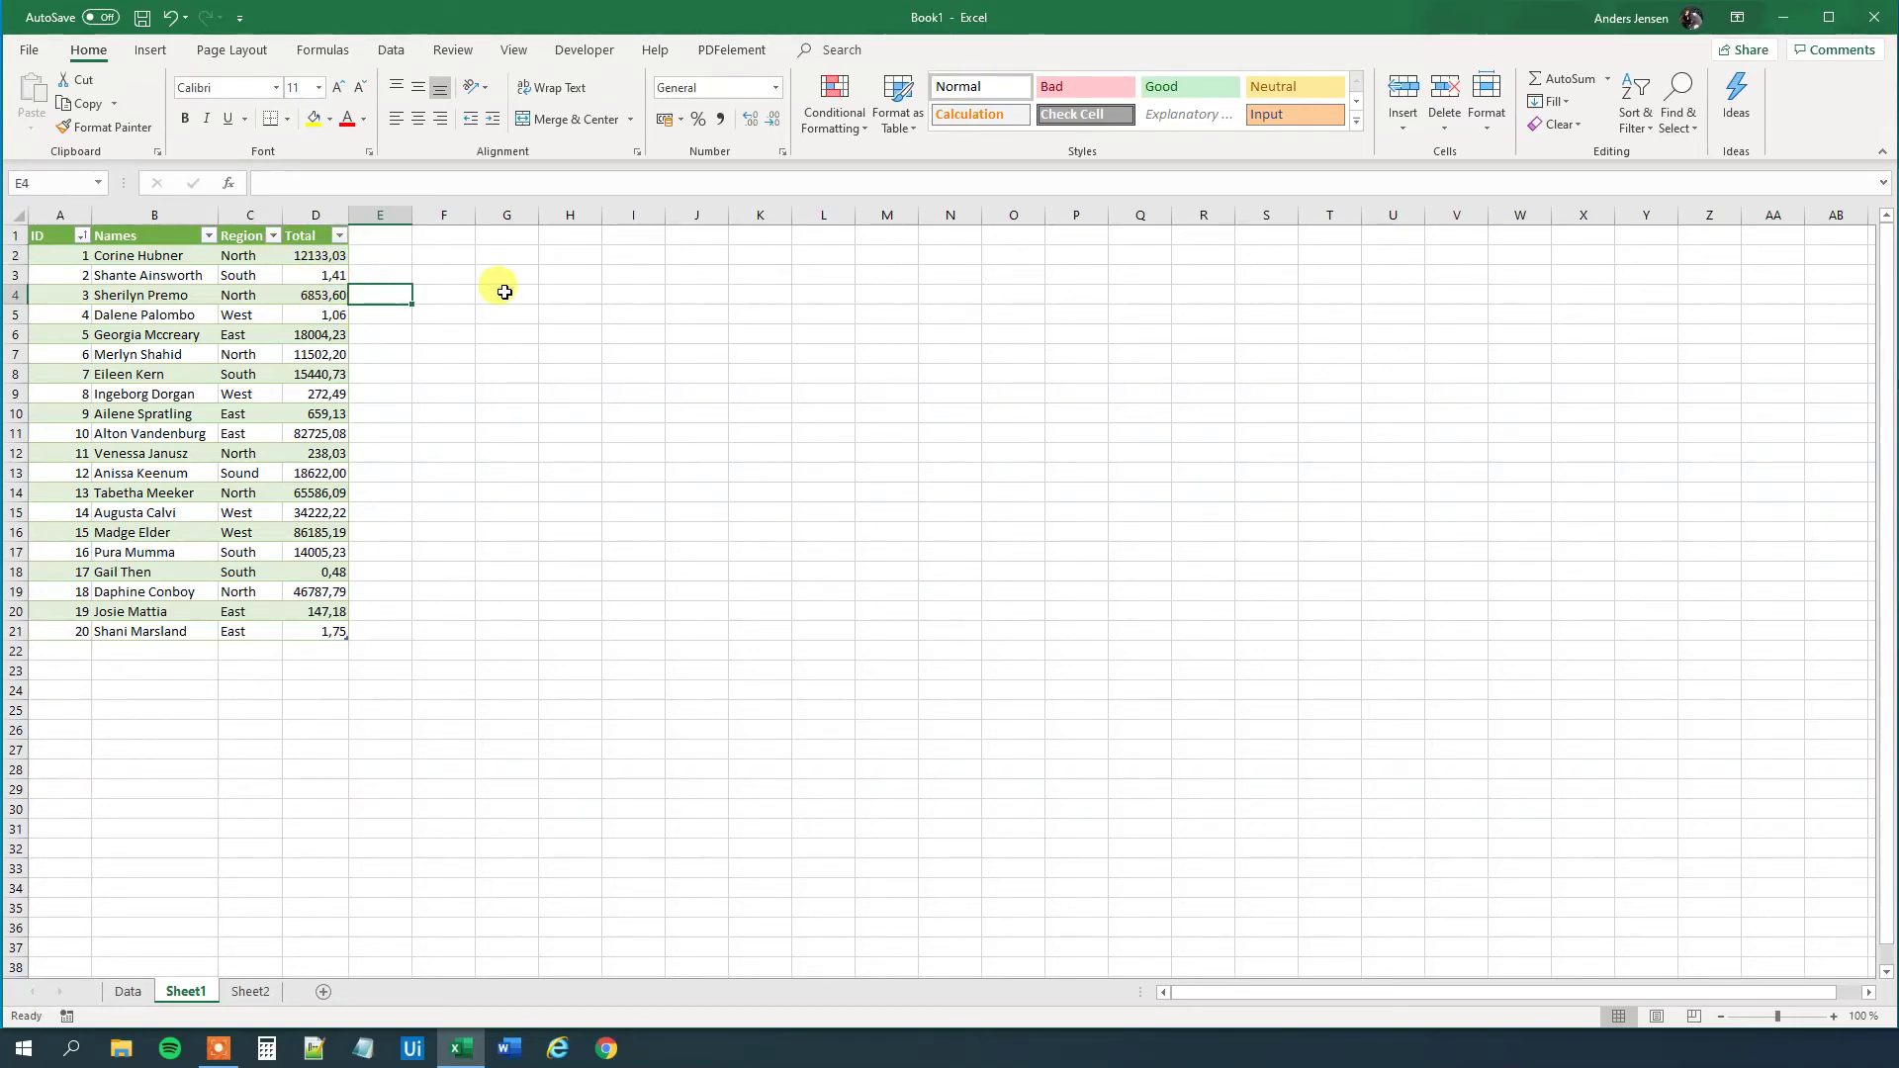
text(=)
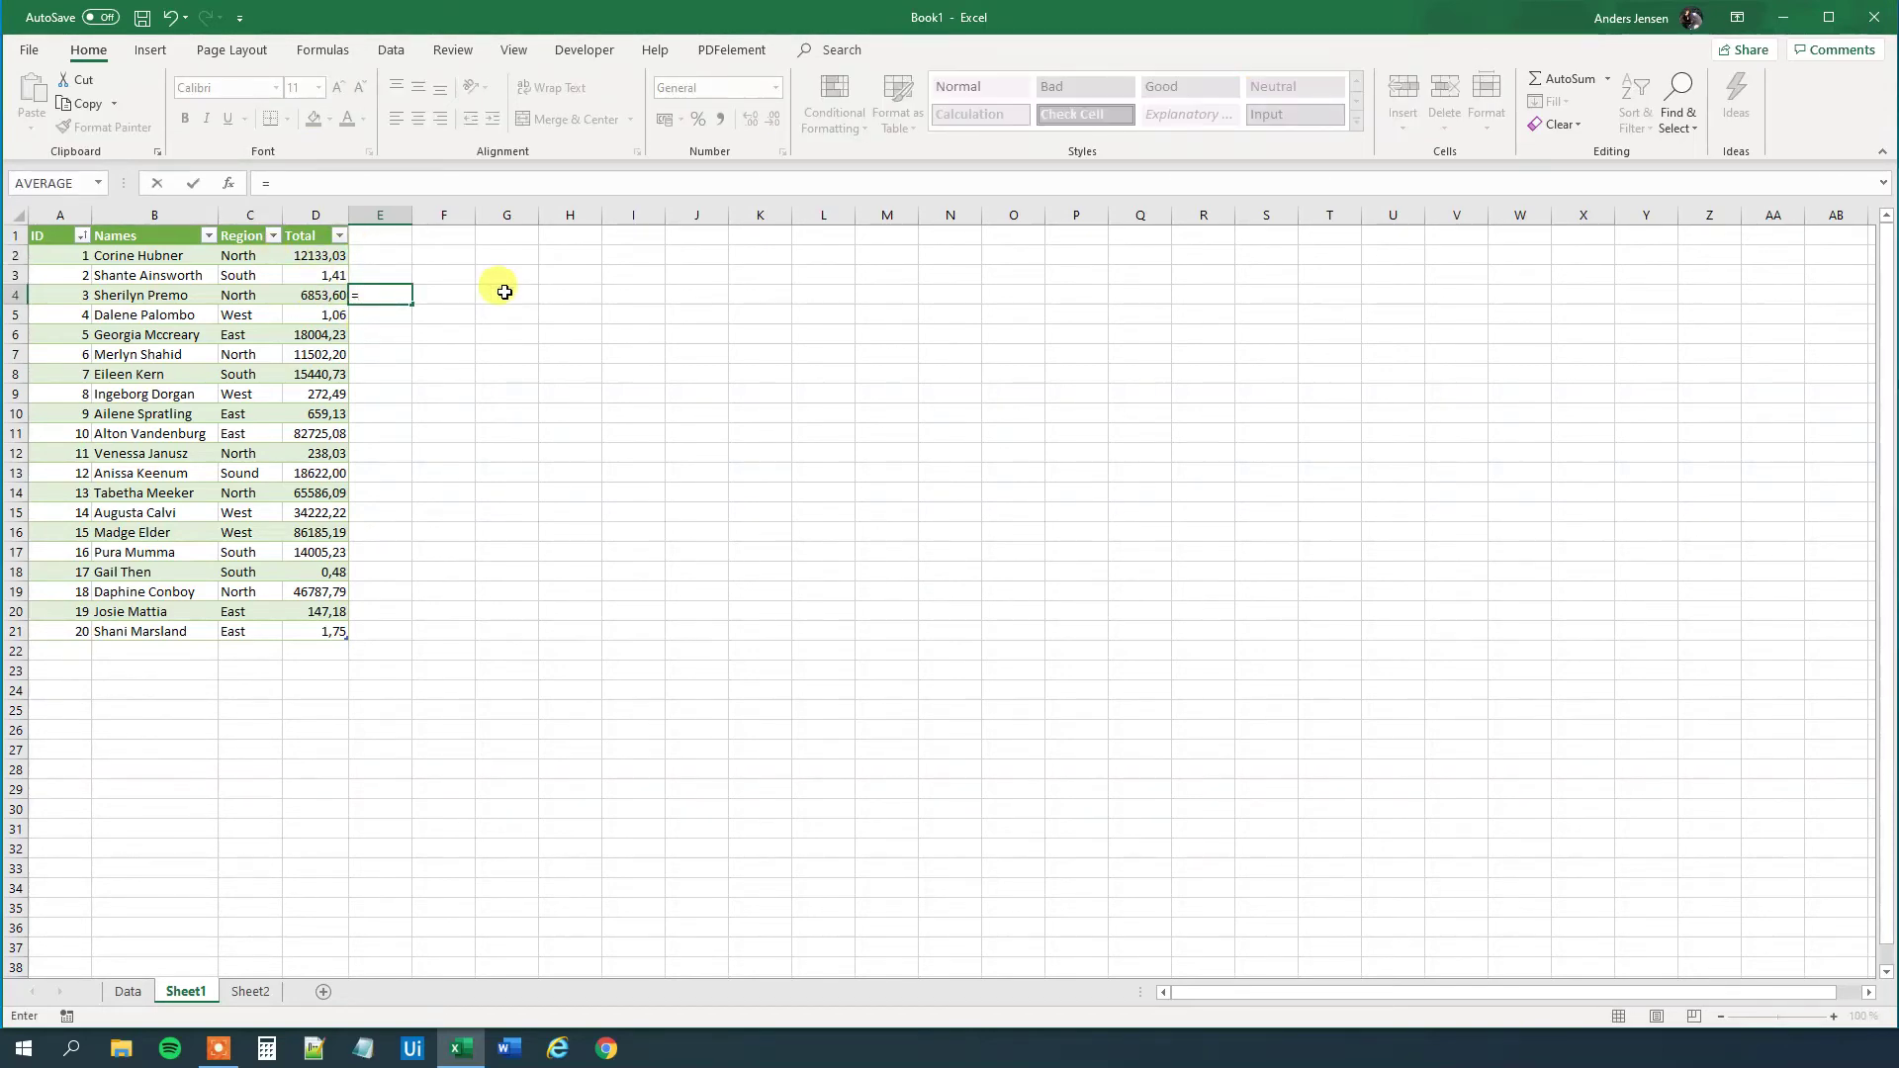
click(298, 296)
text(*)
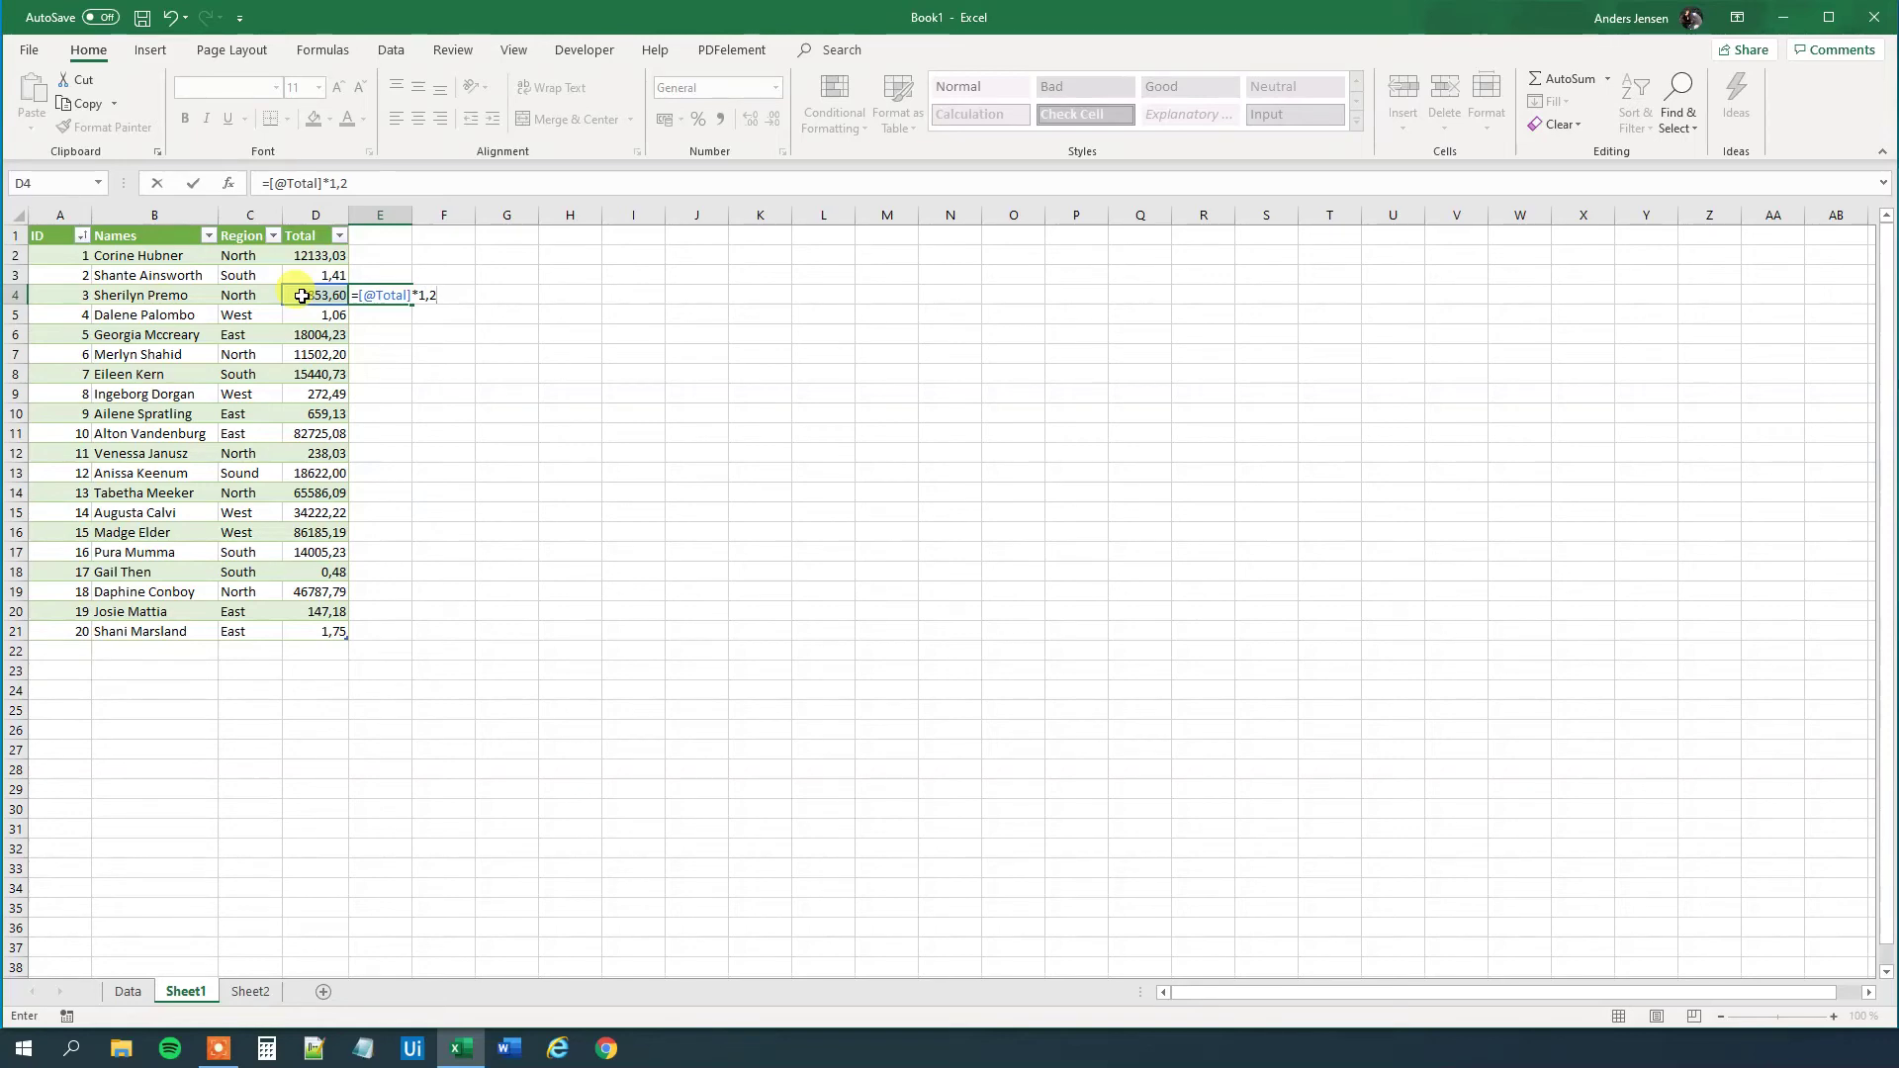
key(Return)
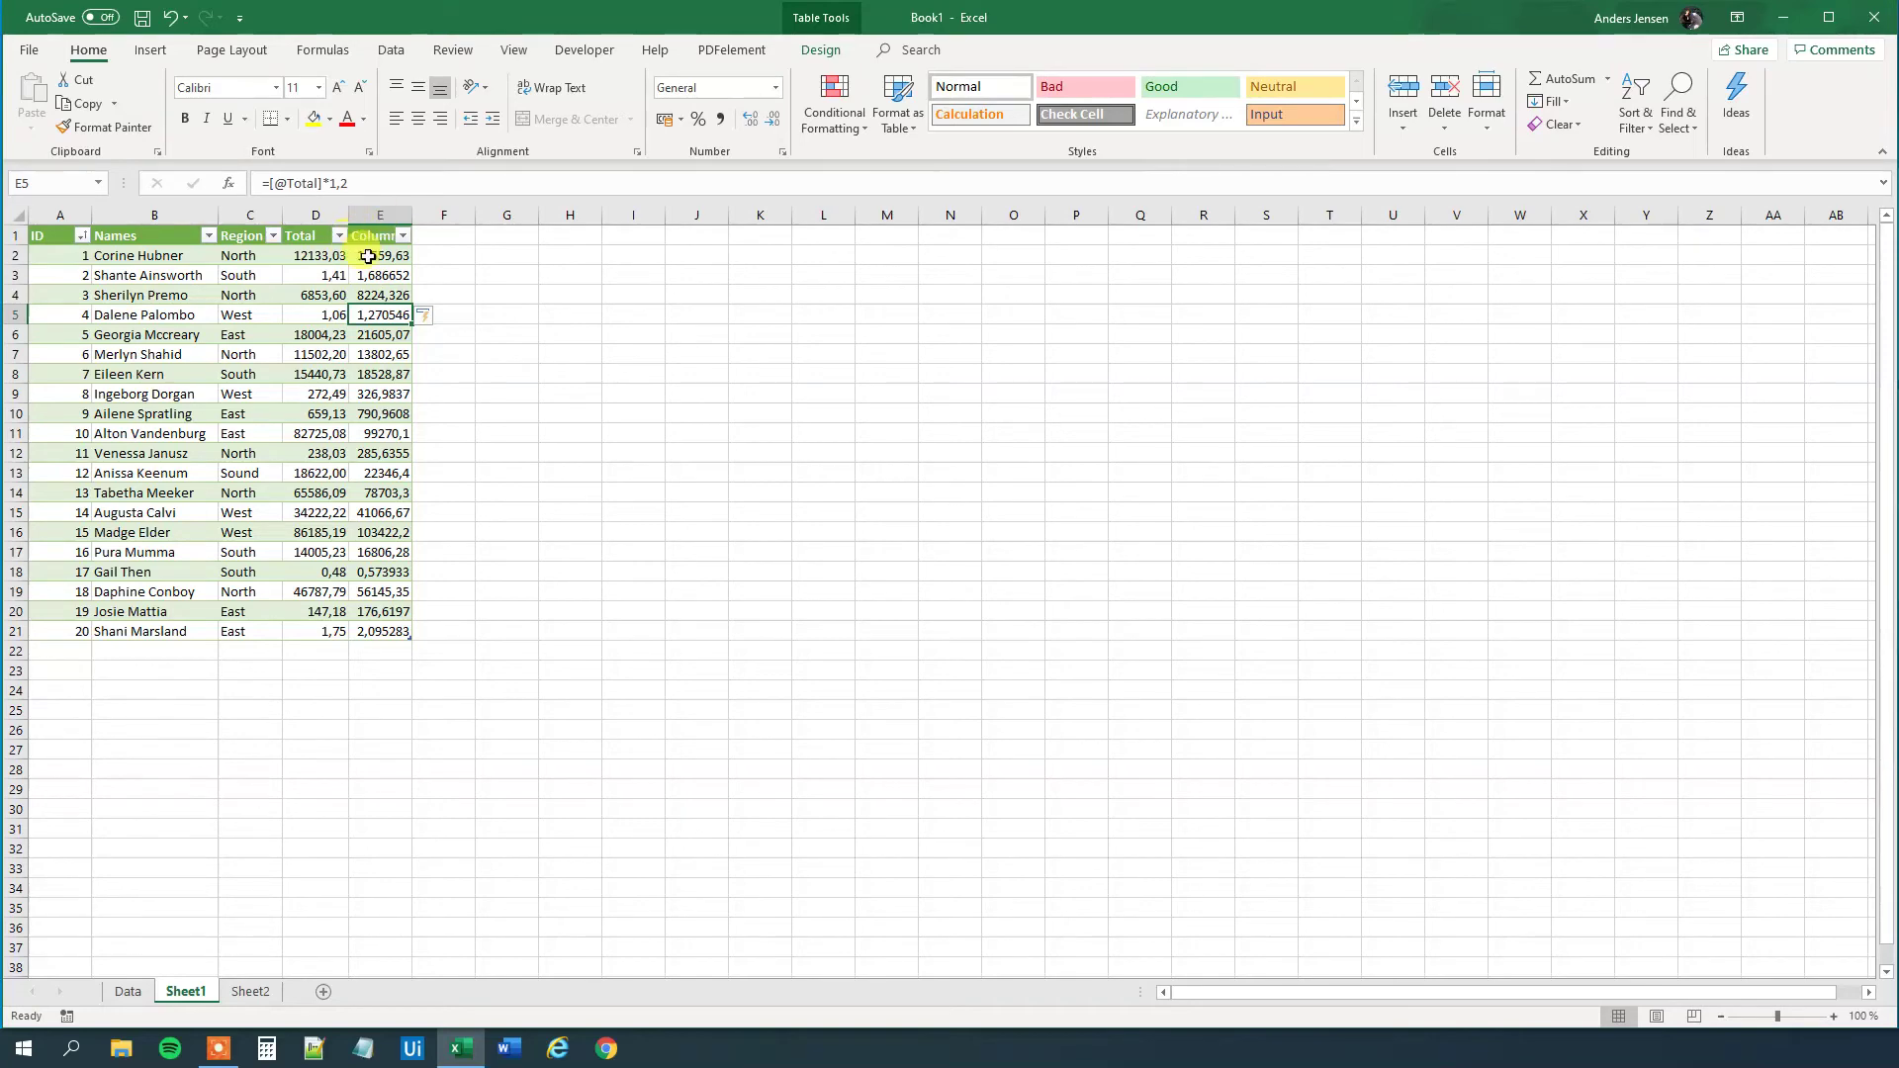
double_click(412, 215)
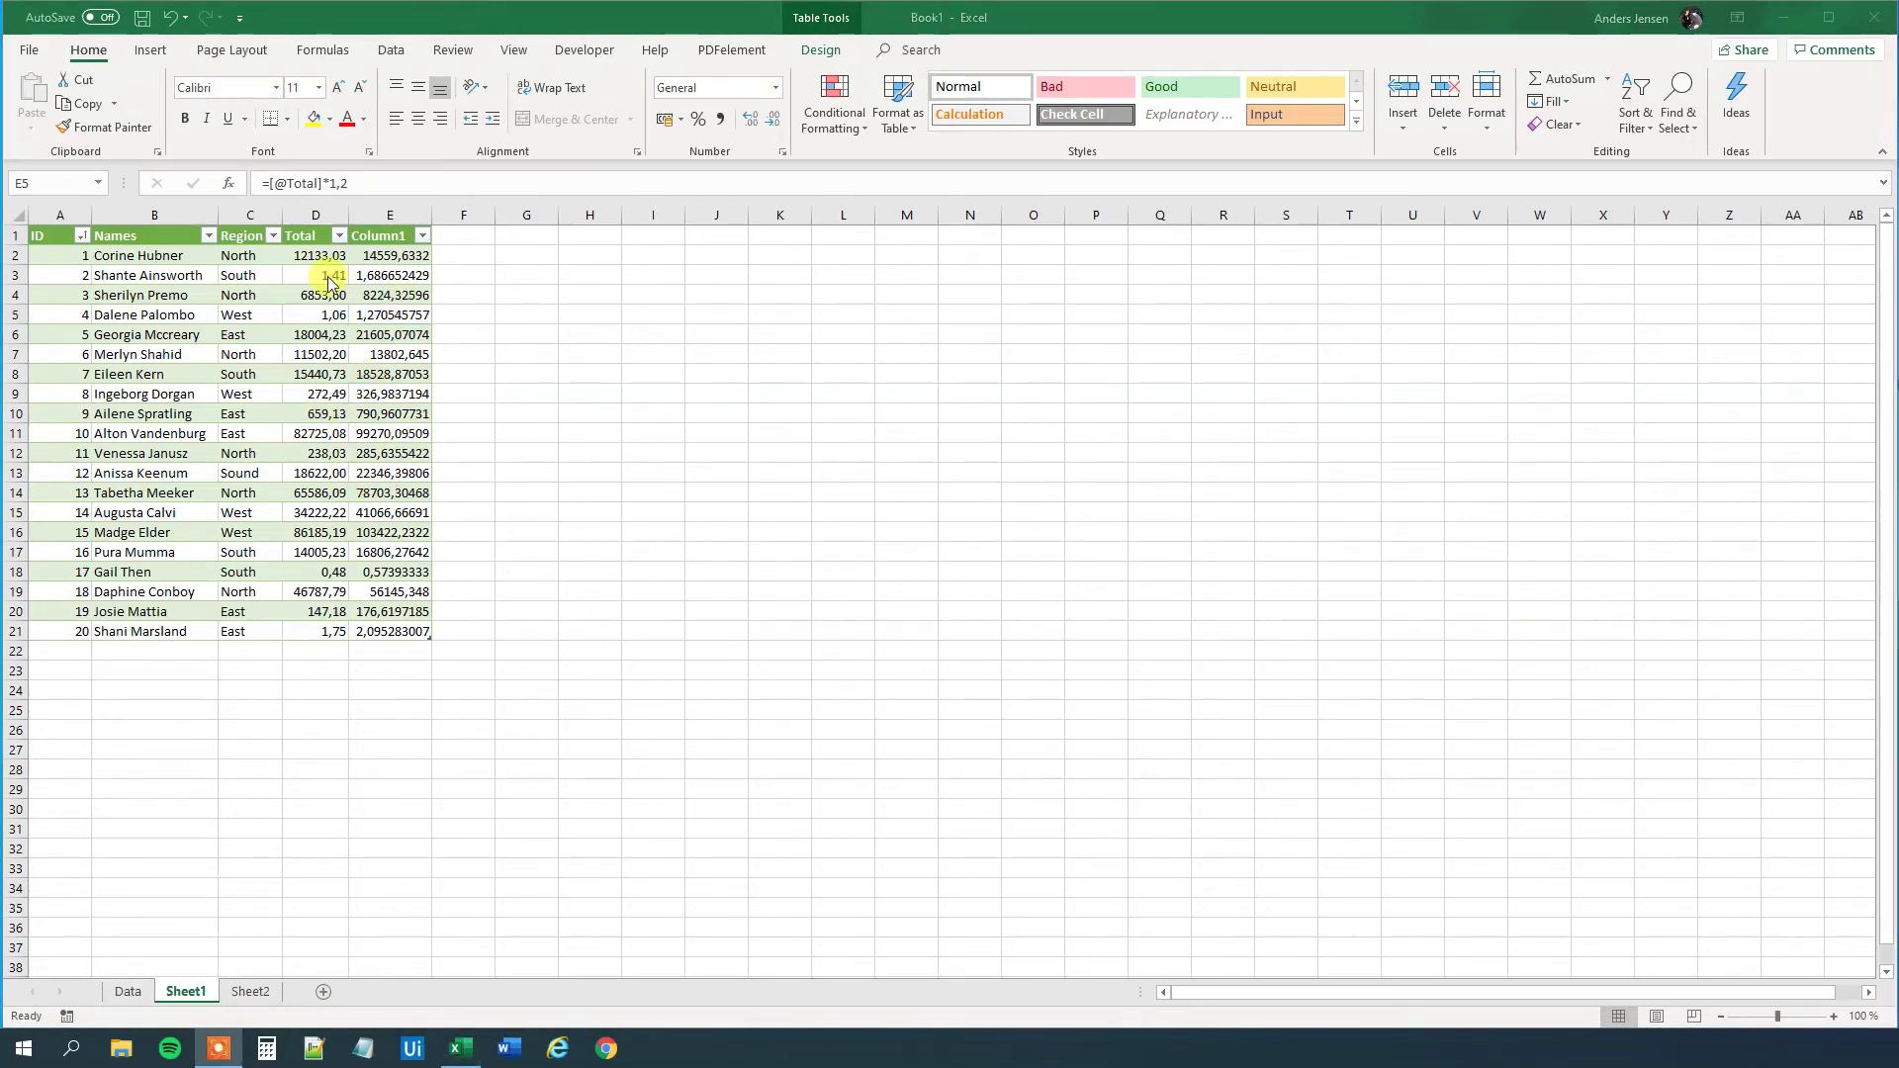
click(579, 292)
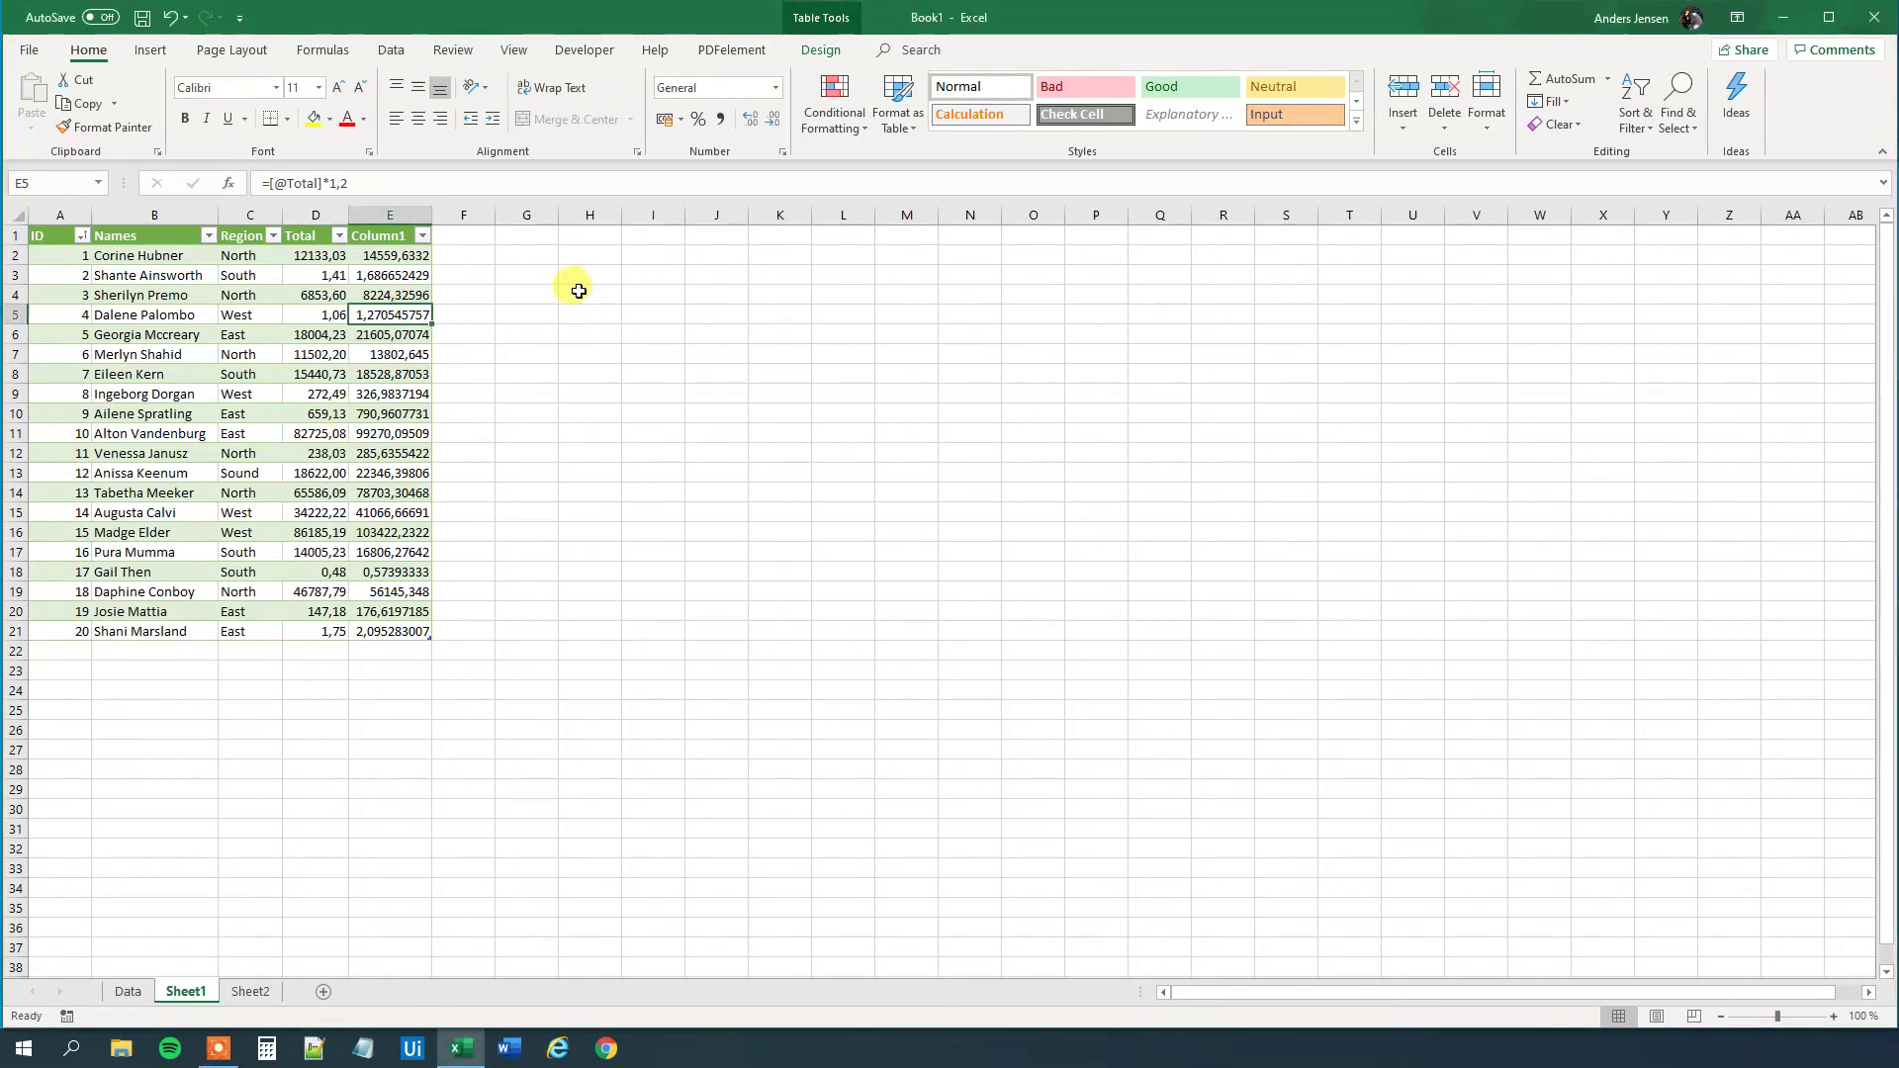
key(F2)
key(Escape)
Step: Calculate the average of the Sales table's Total column in cell H4 with =AVERAGE(Sales[Total])
click(585, 290)
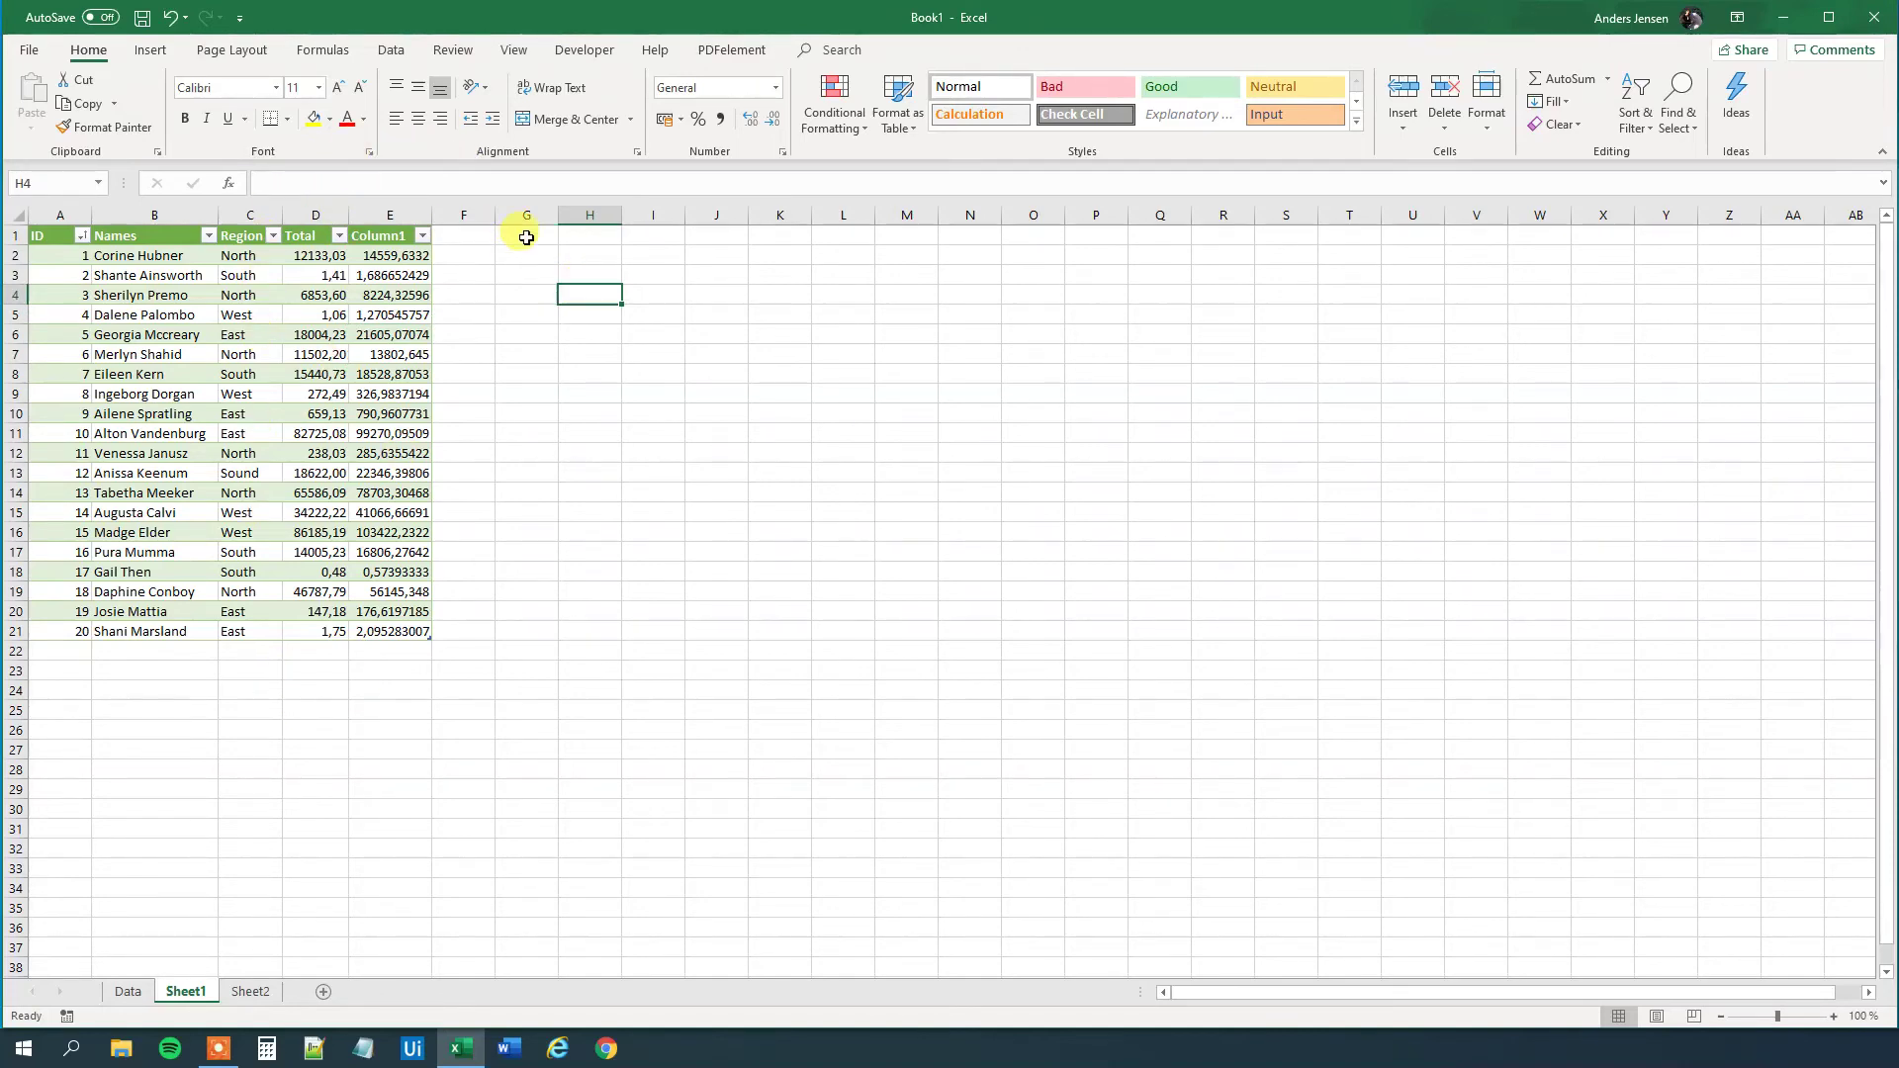
text(=)
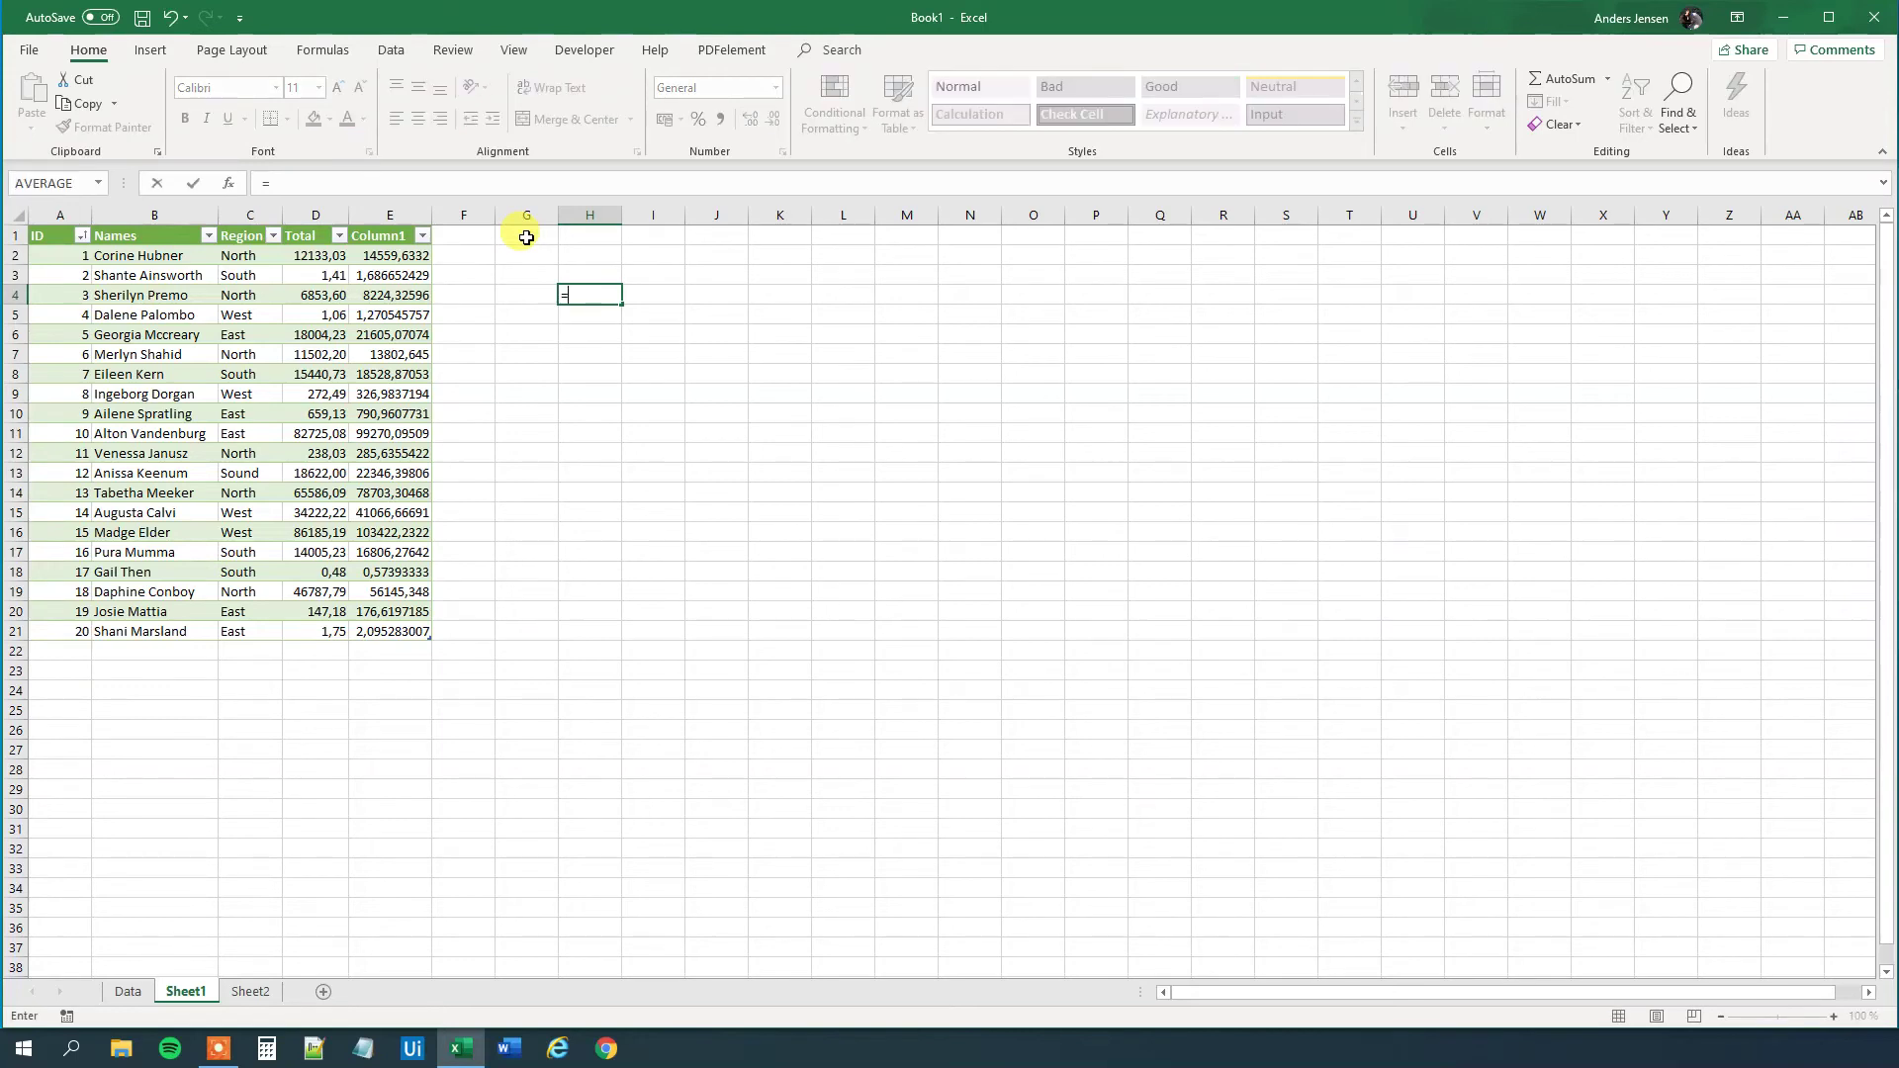
text(aver)
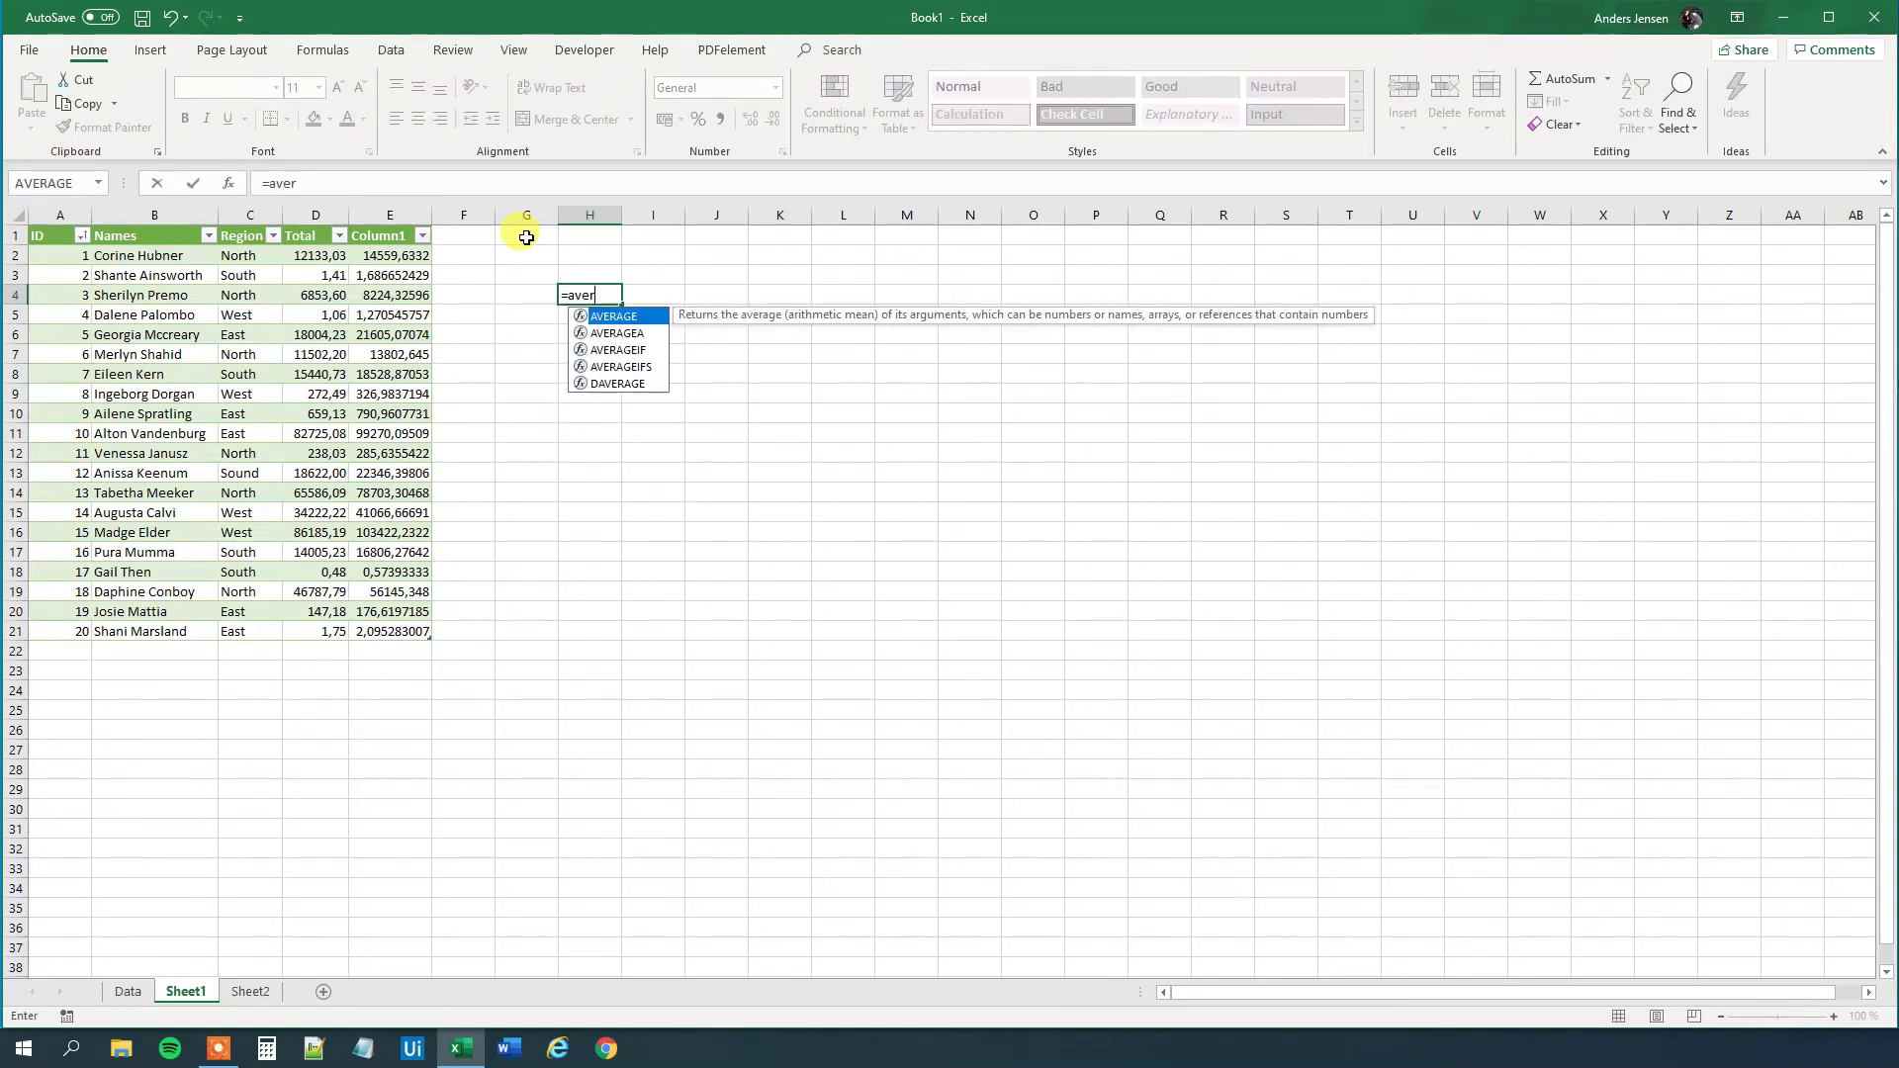
key(Tab)
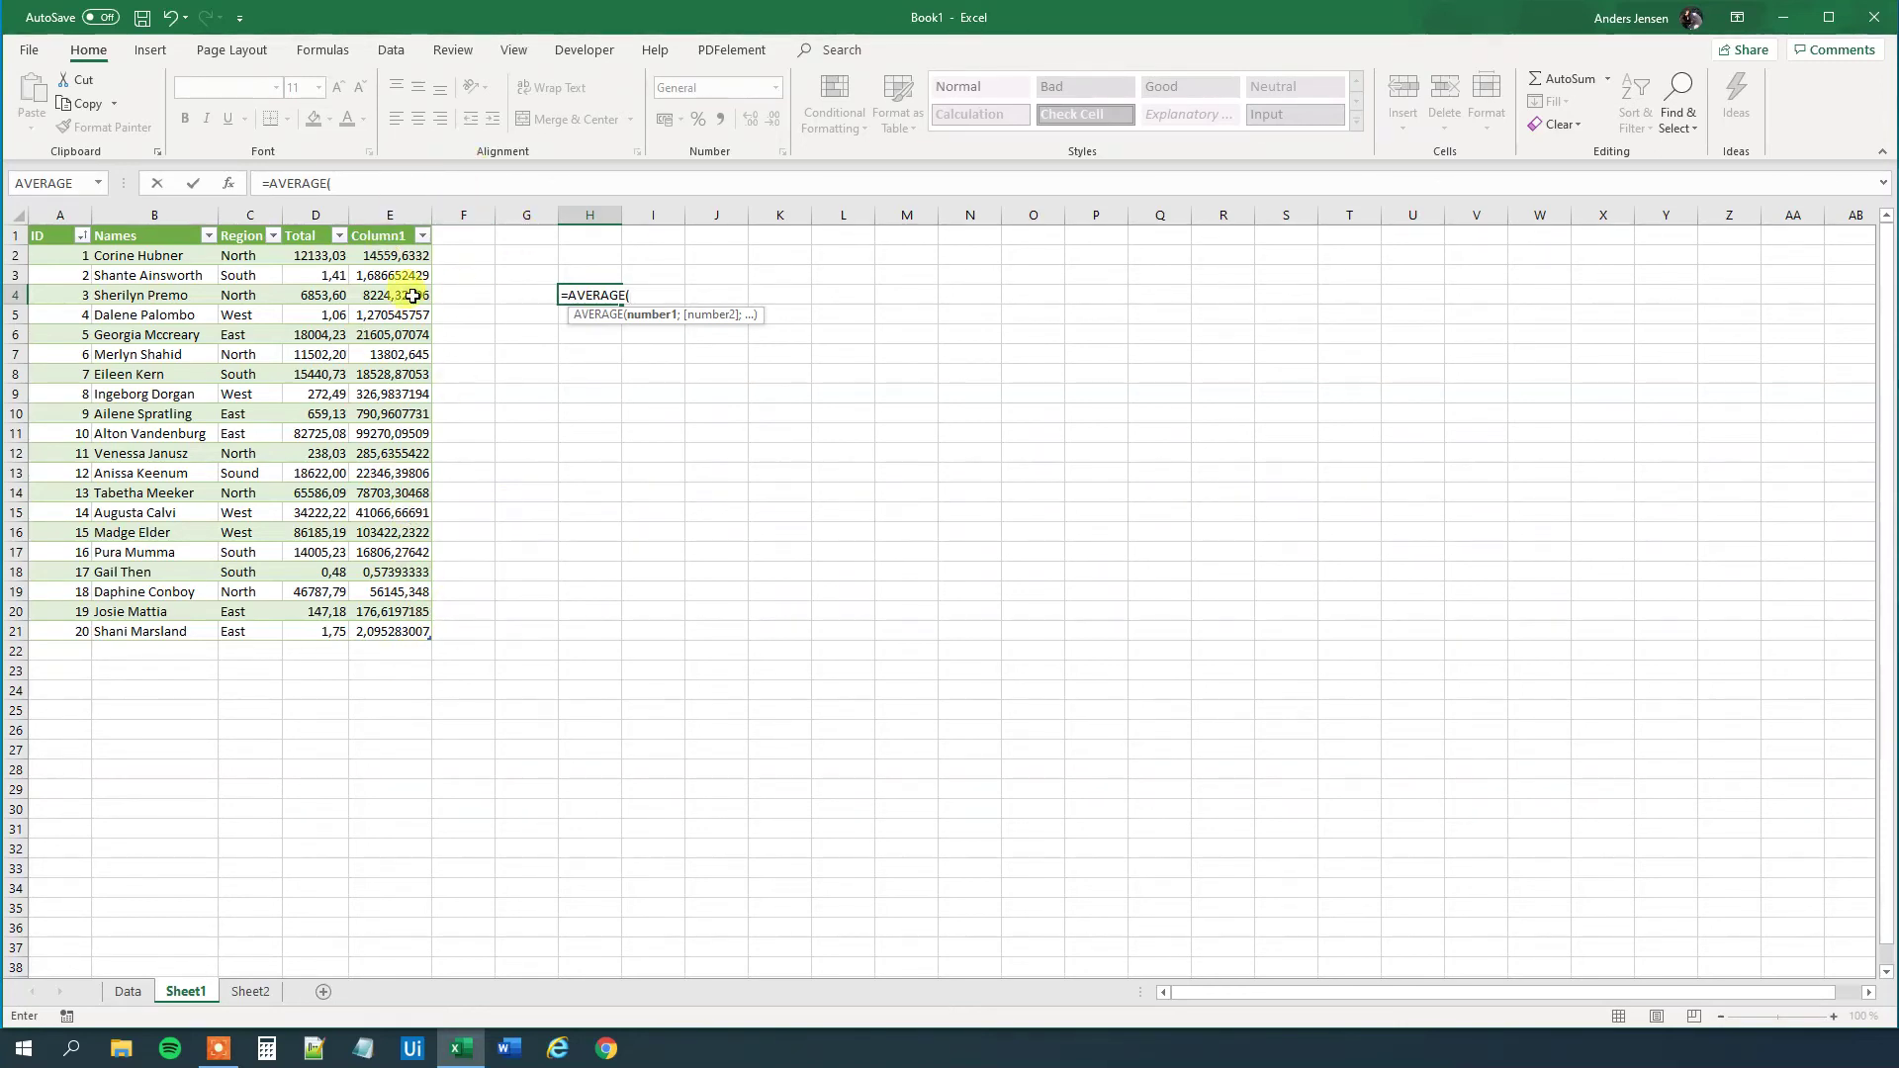
text(s)
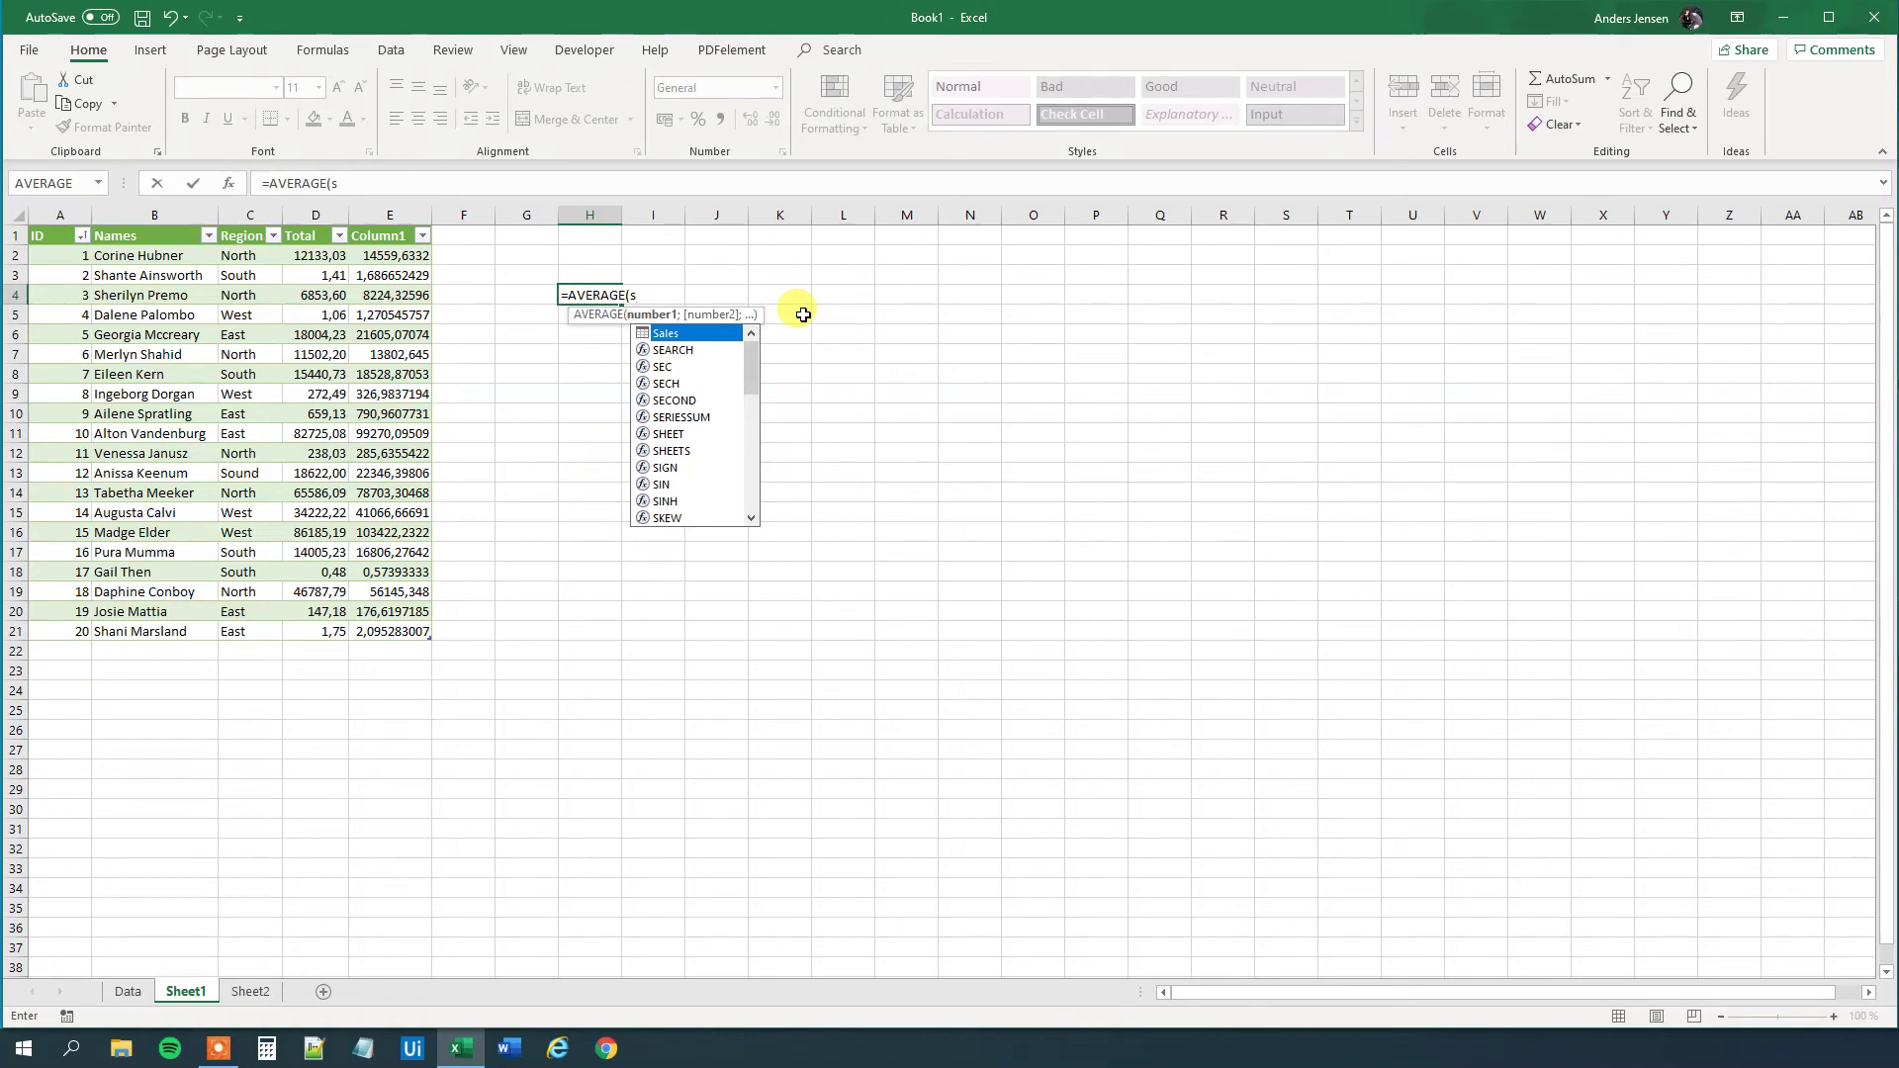
double_click(674, 337)
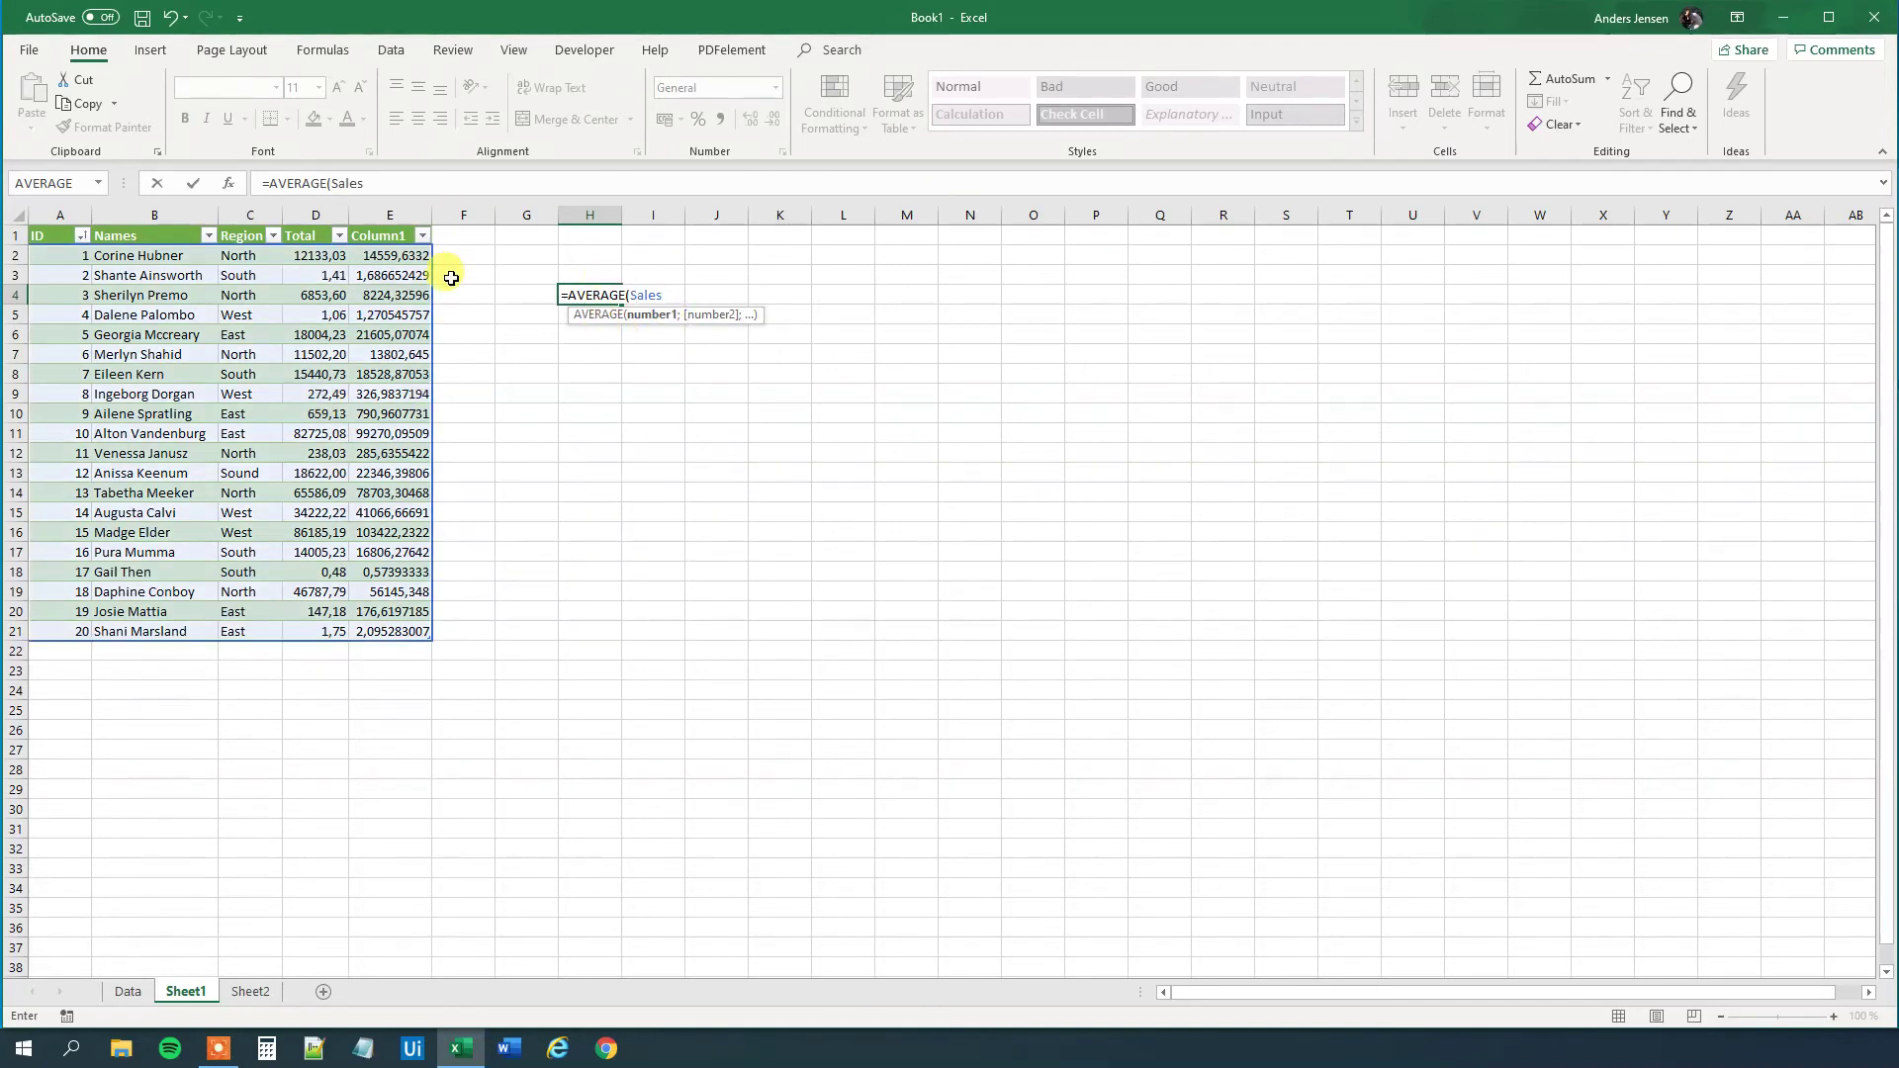
text([)
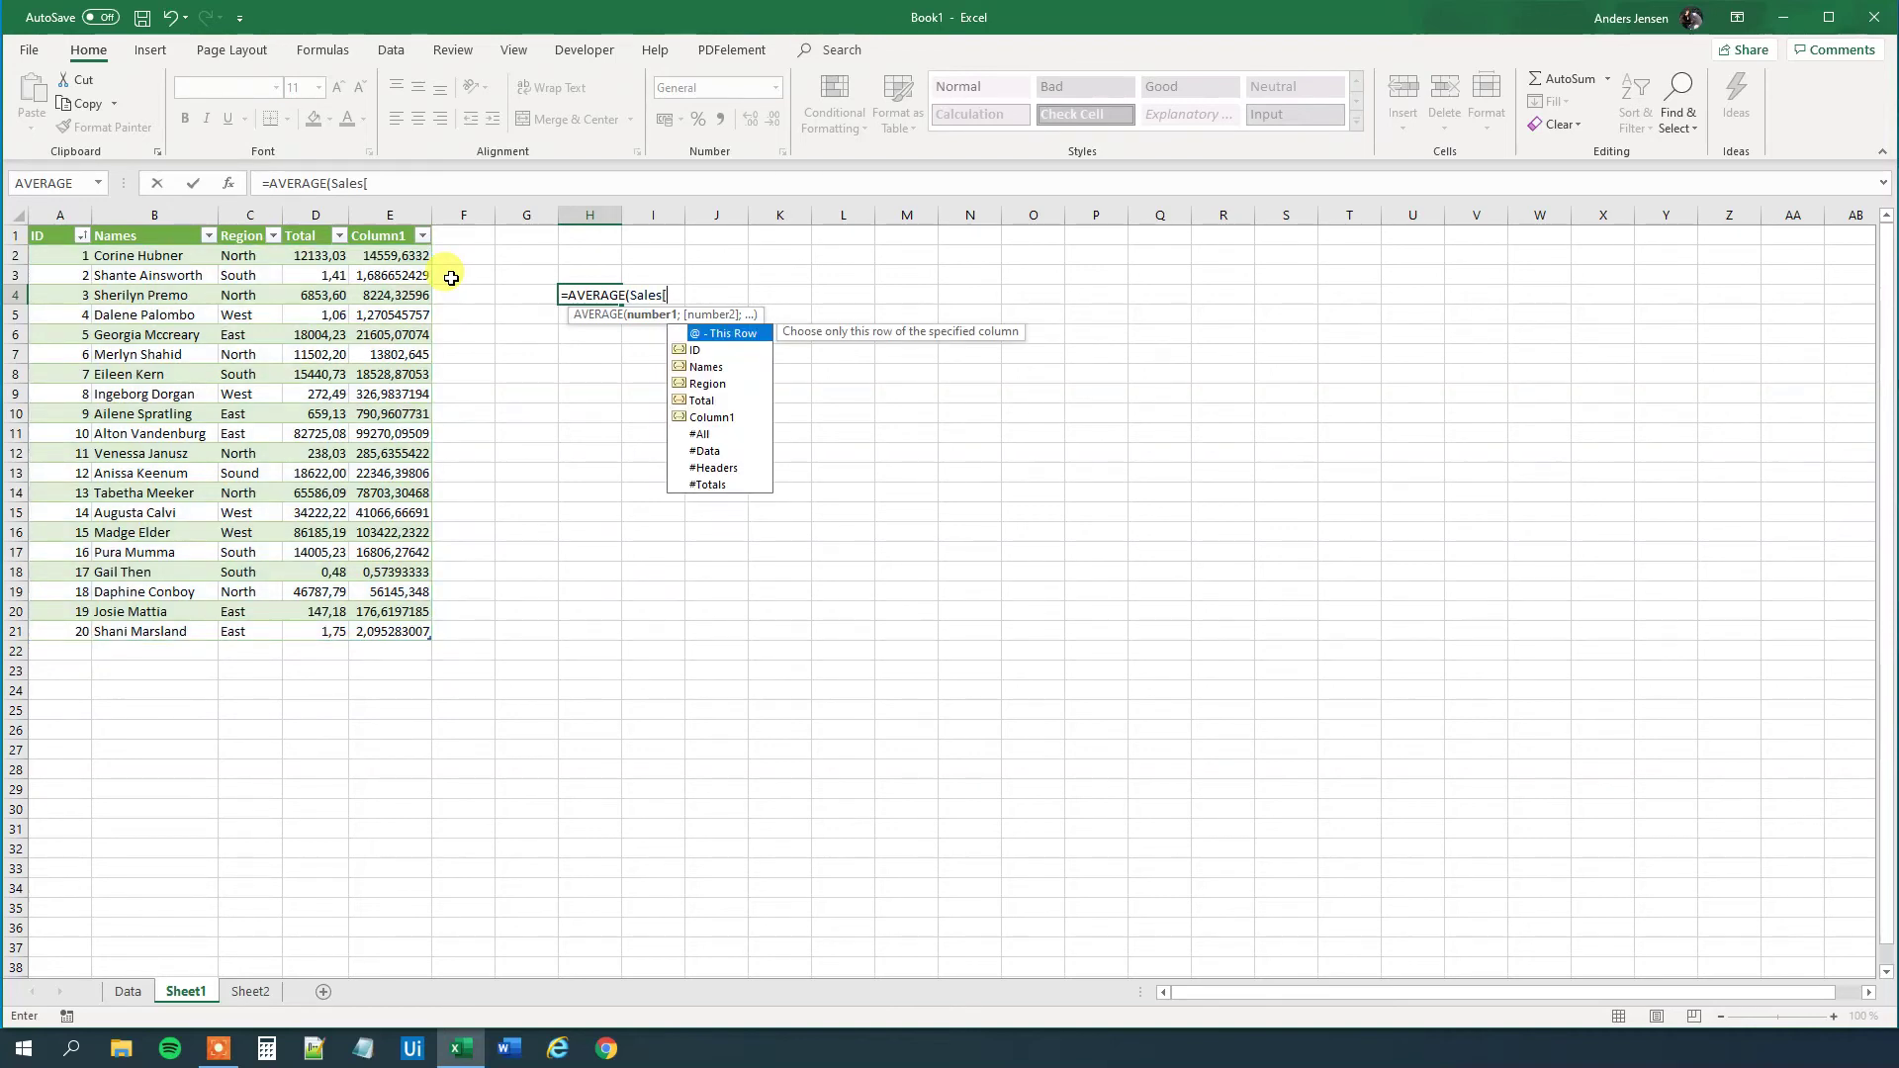
click(703, 401)
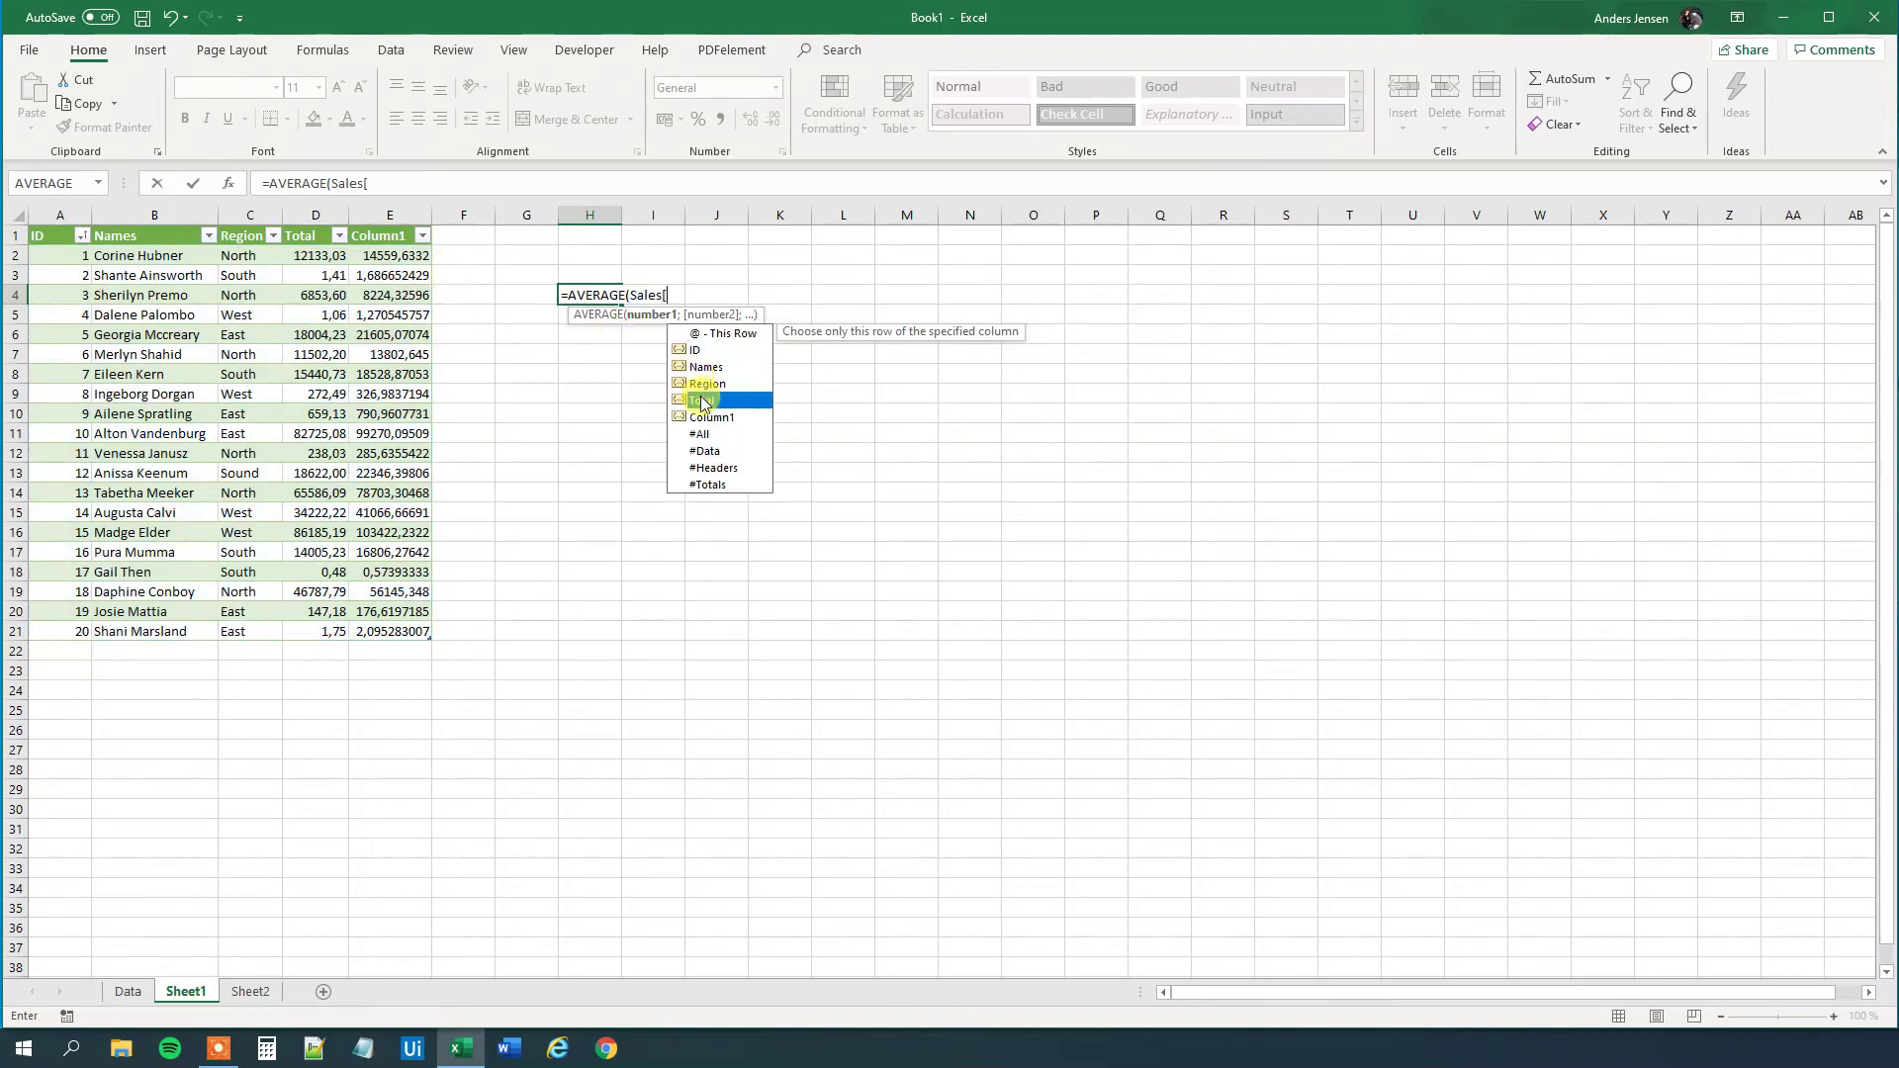
double_click(704, 401)
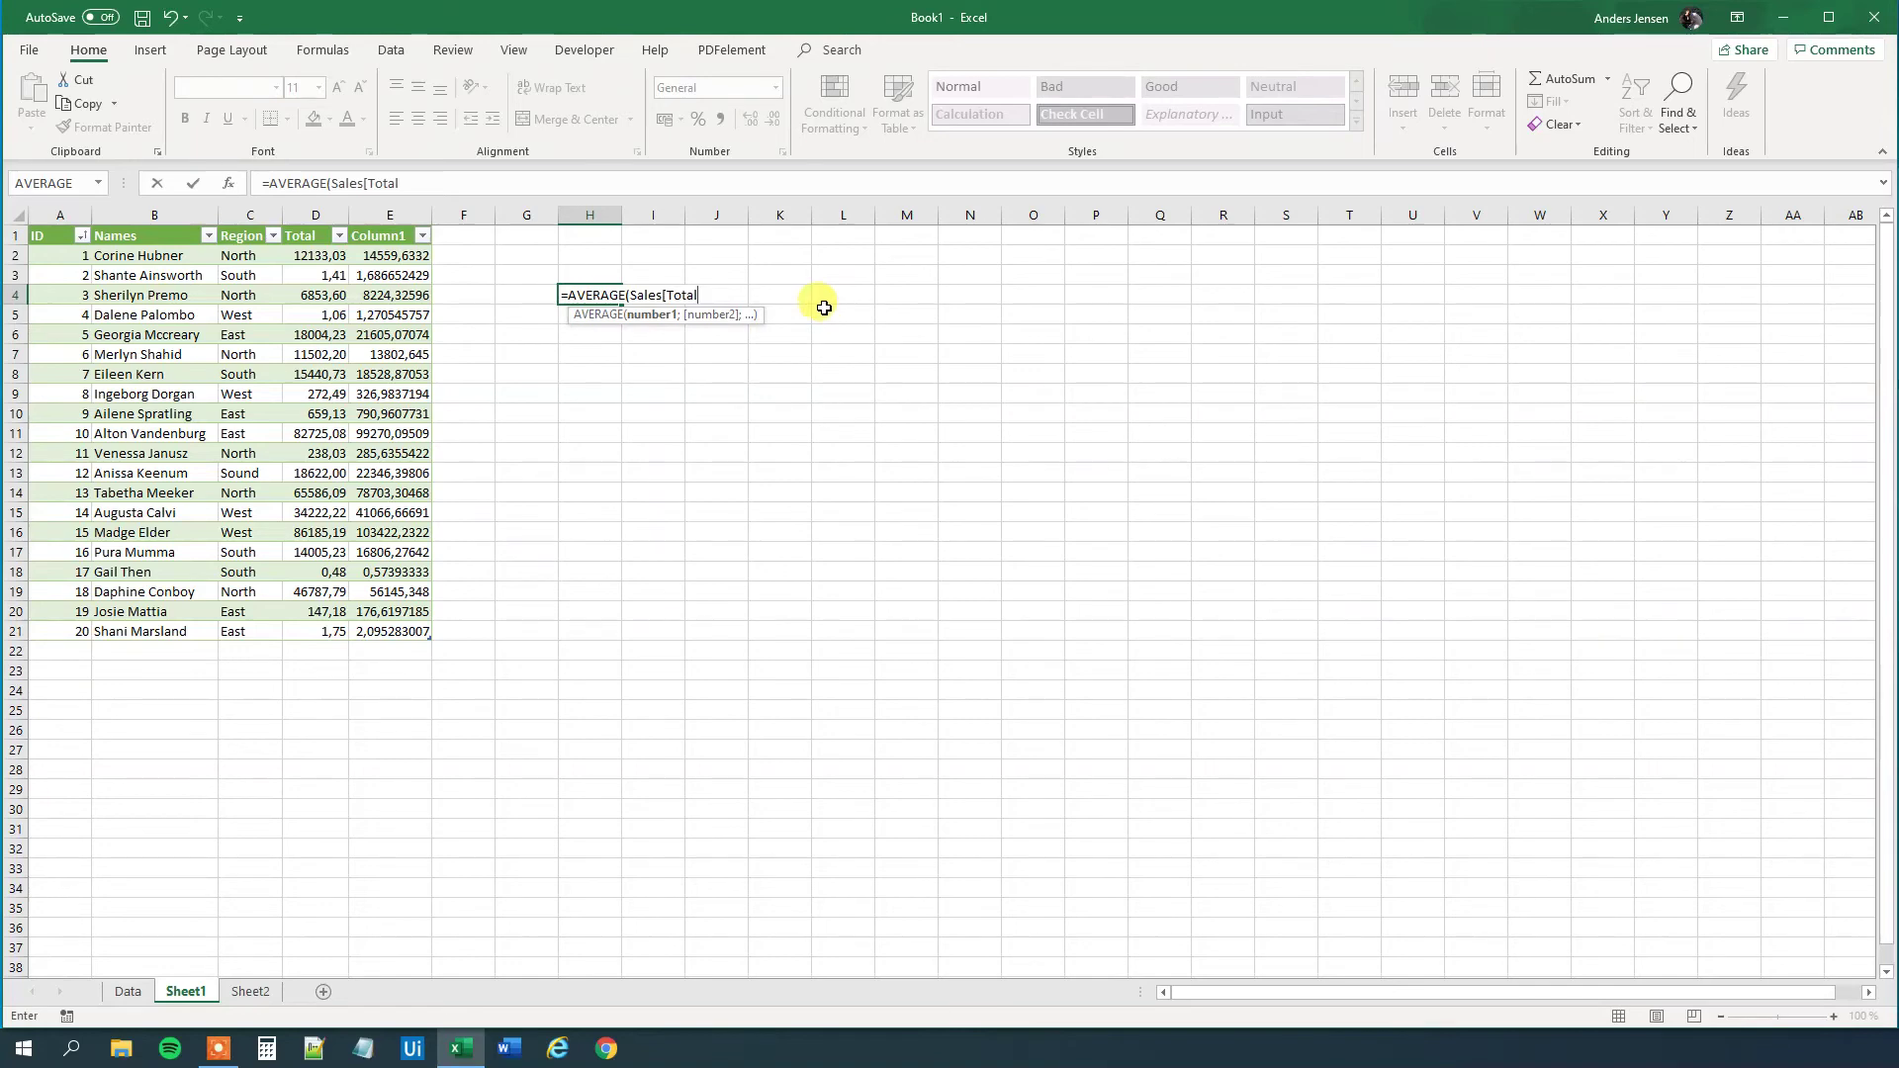
text(])
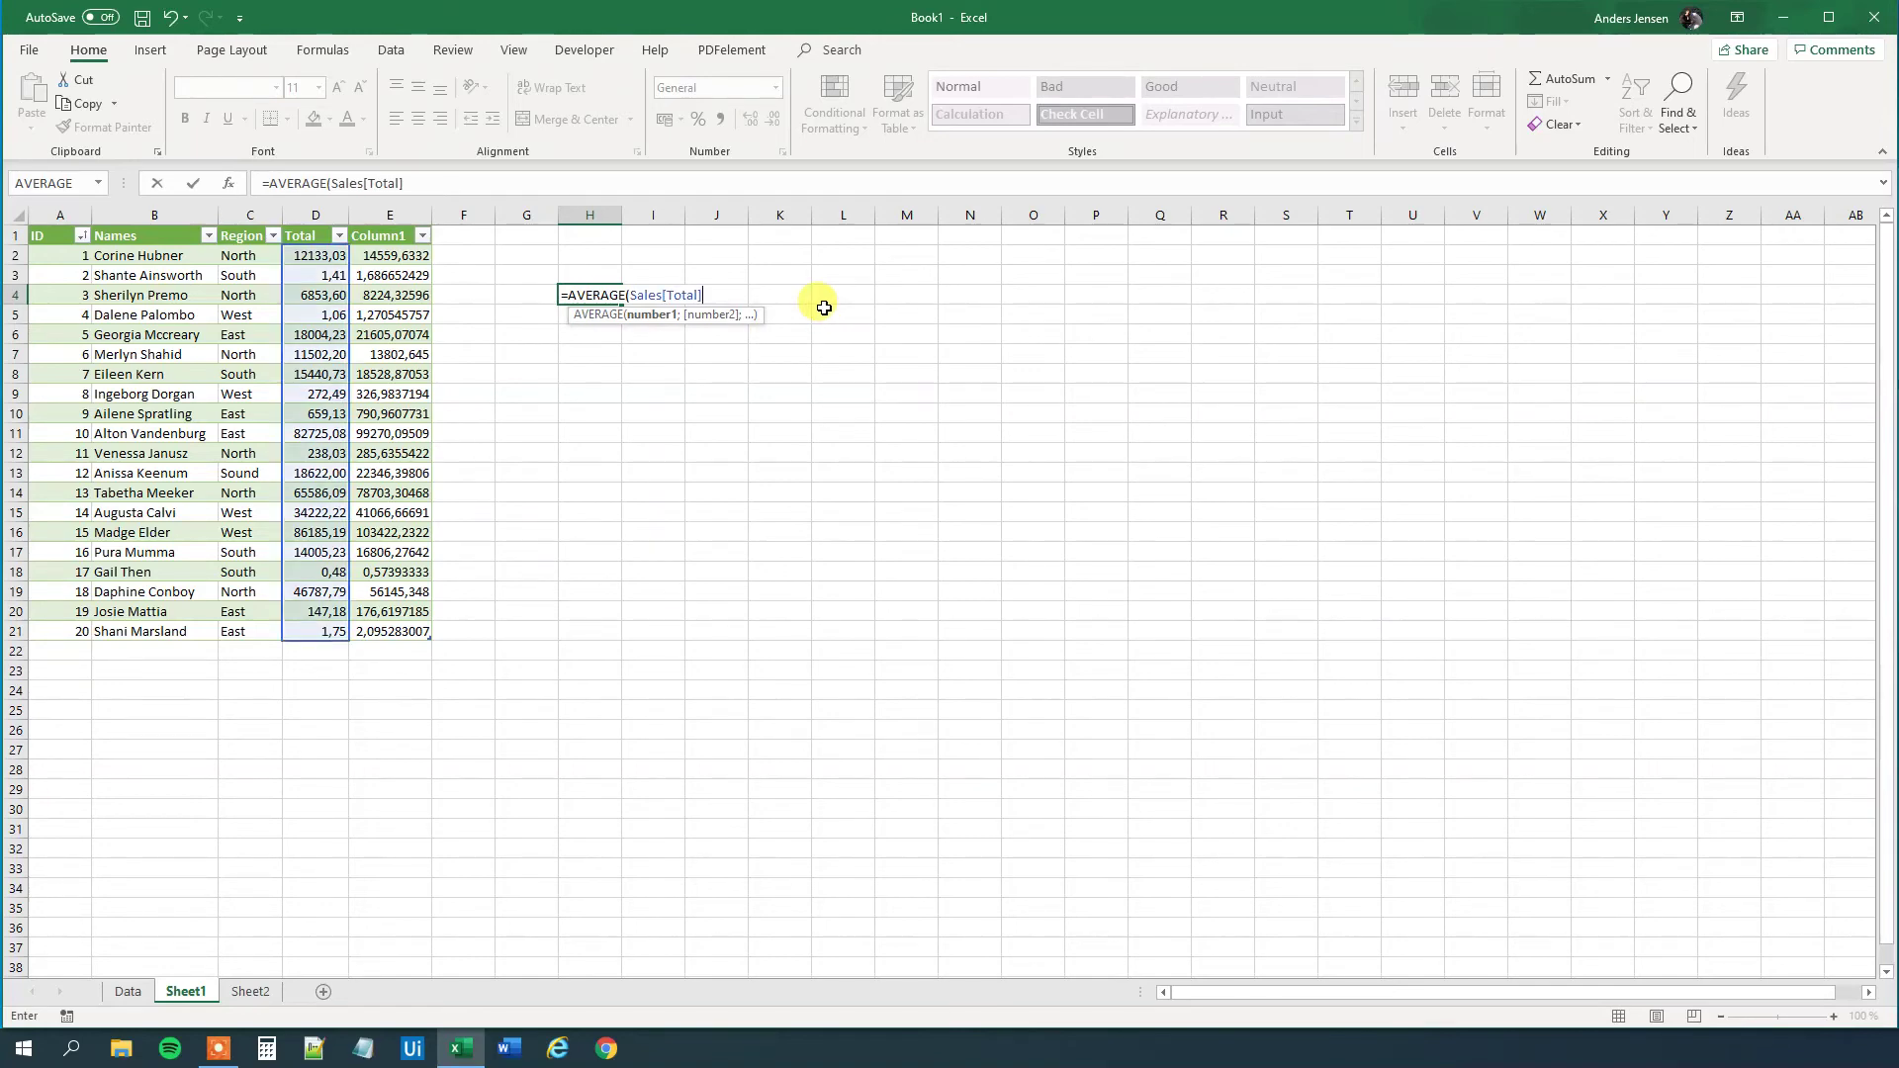
text())
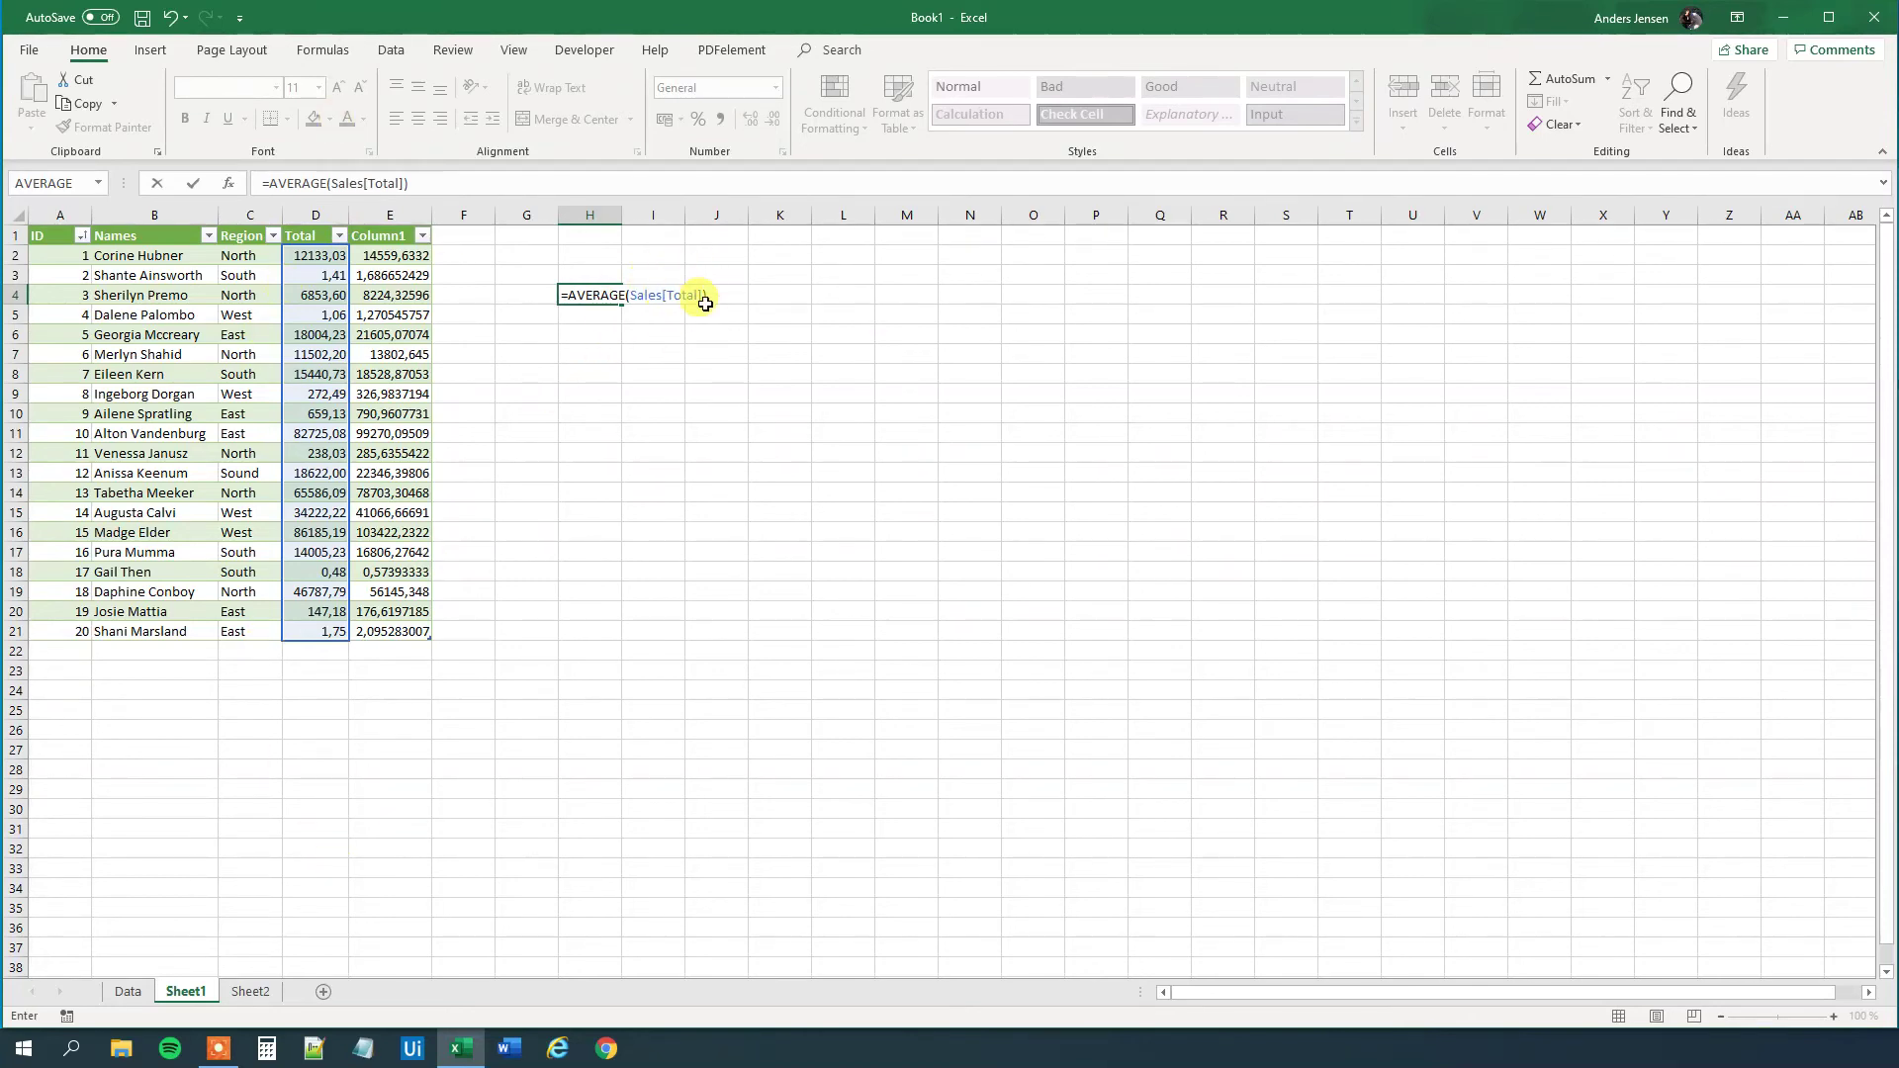
key(Return)
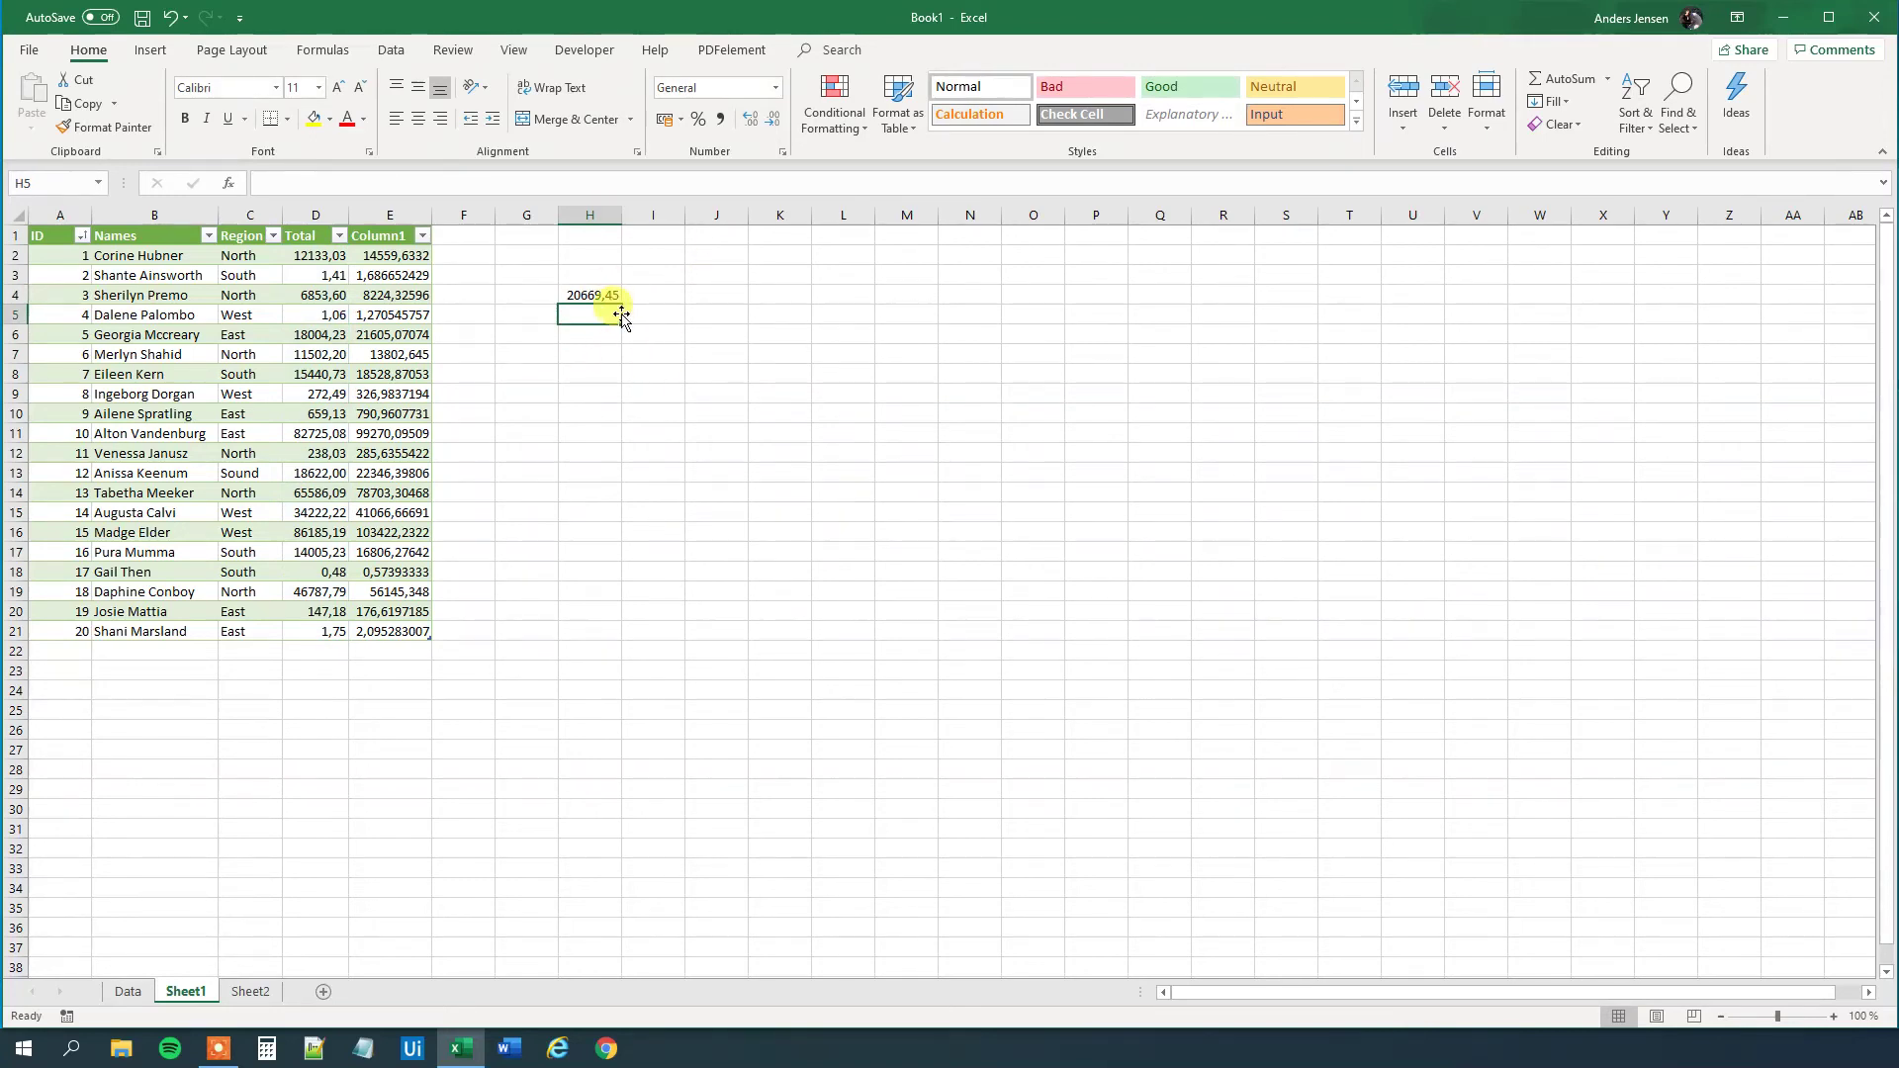
click(588, 295)
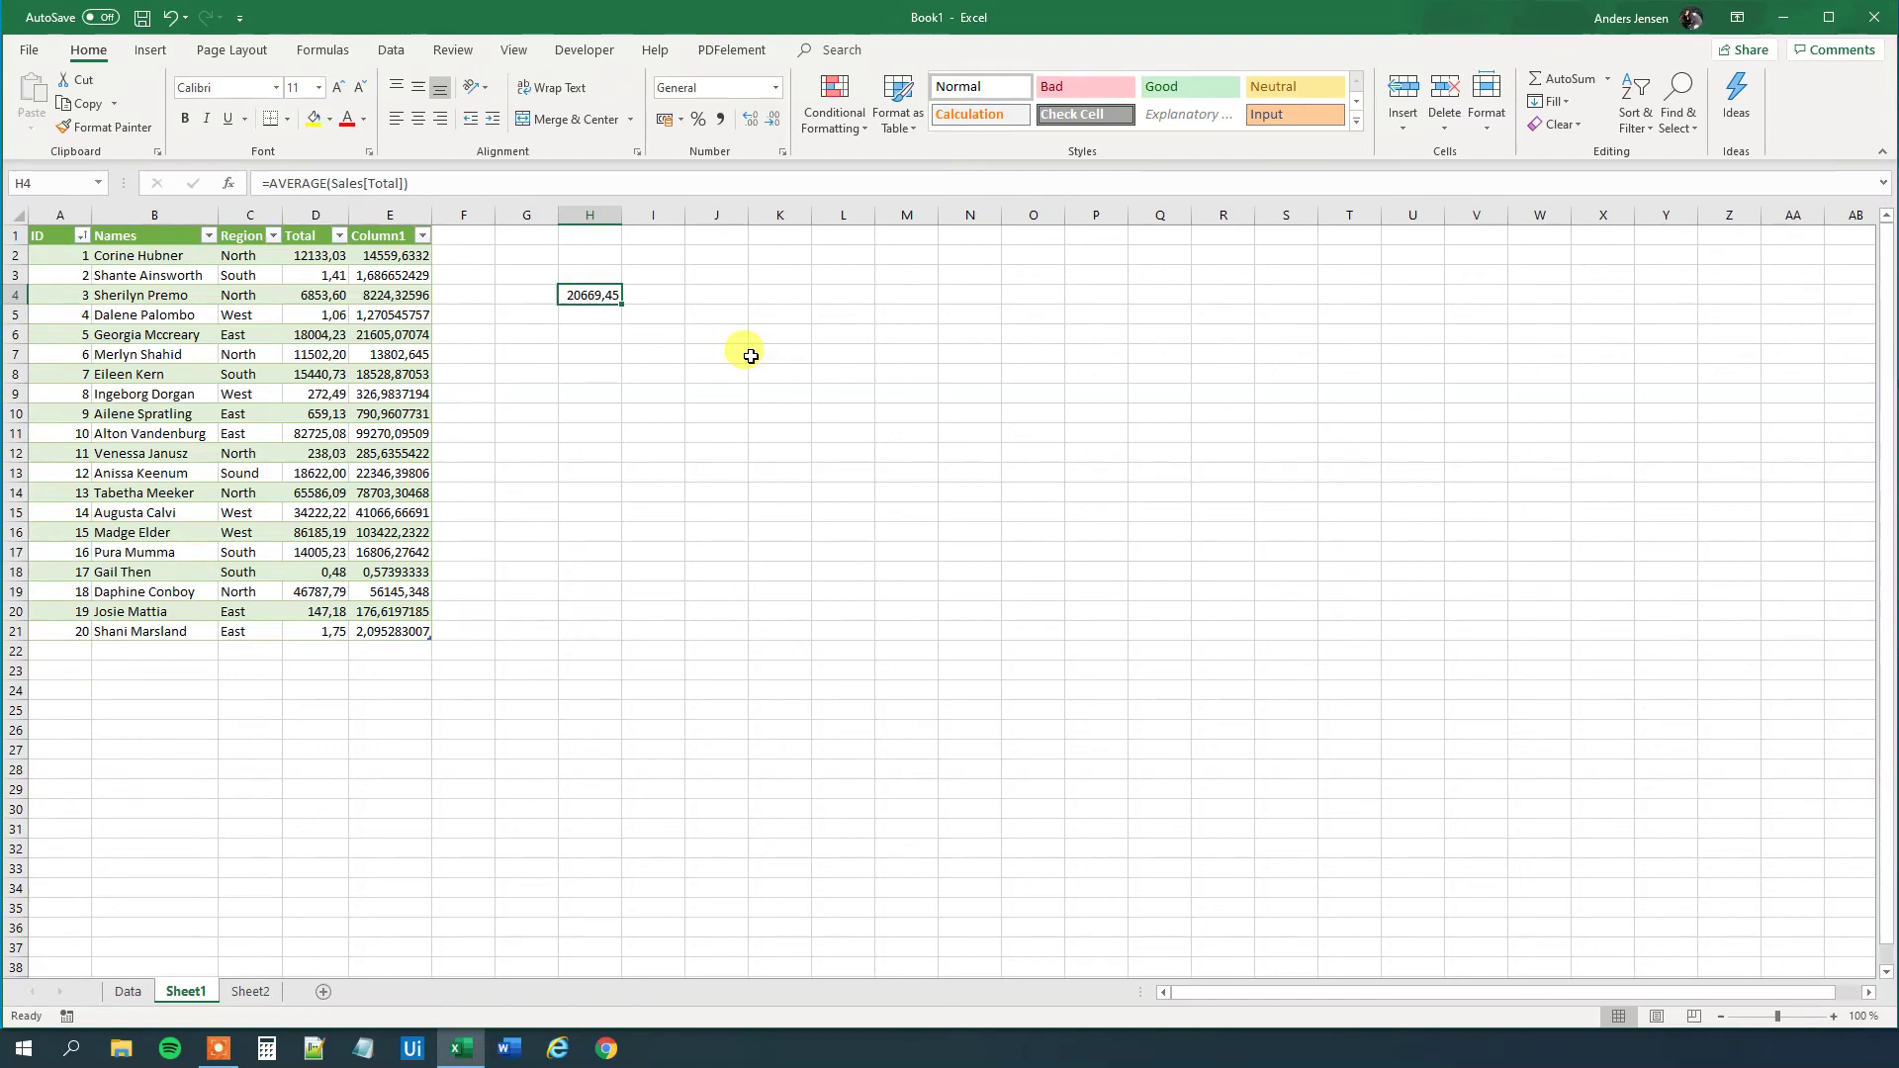
click(590, 355)
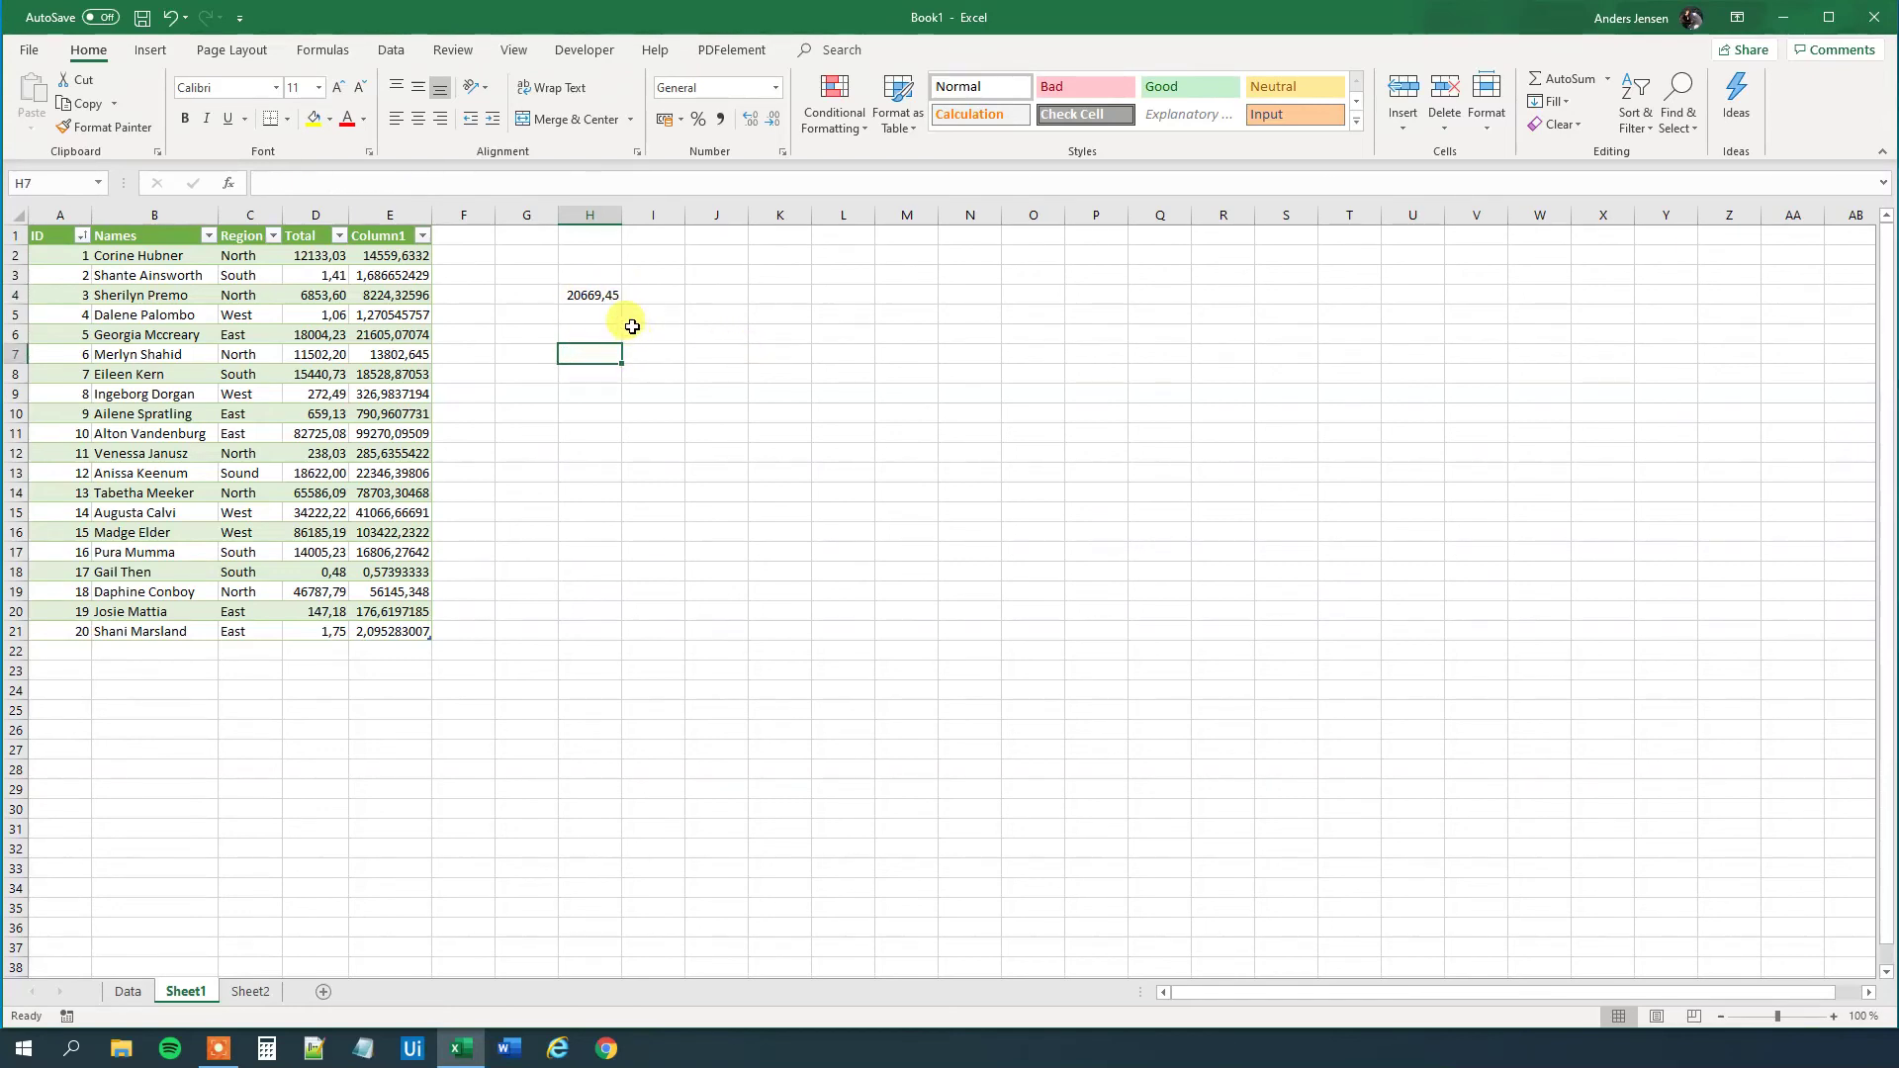
click(144, 51)
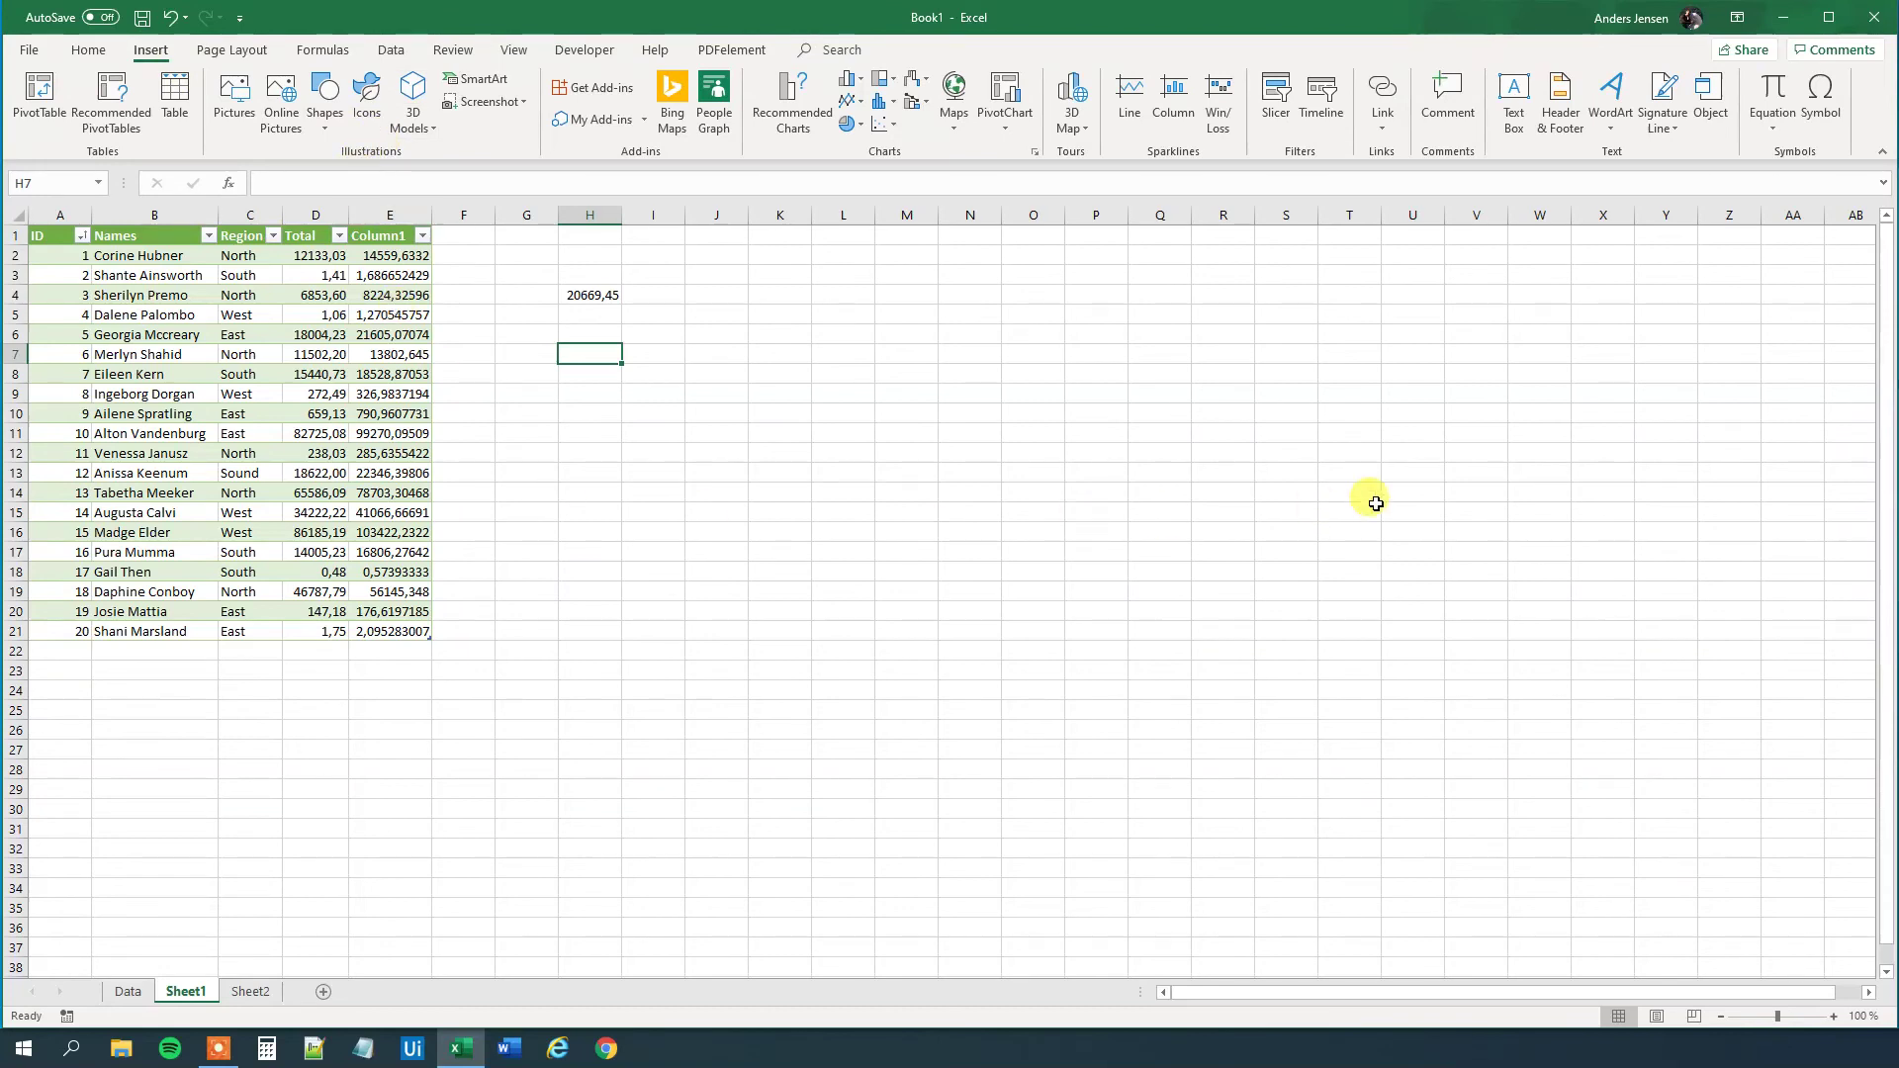
click(1276, 99)
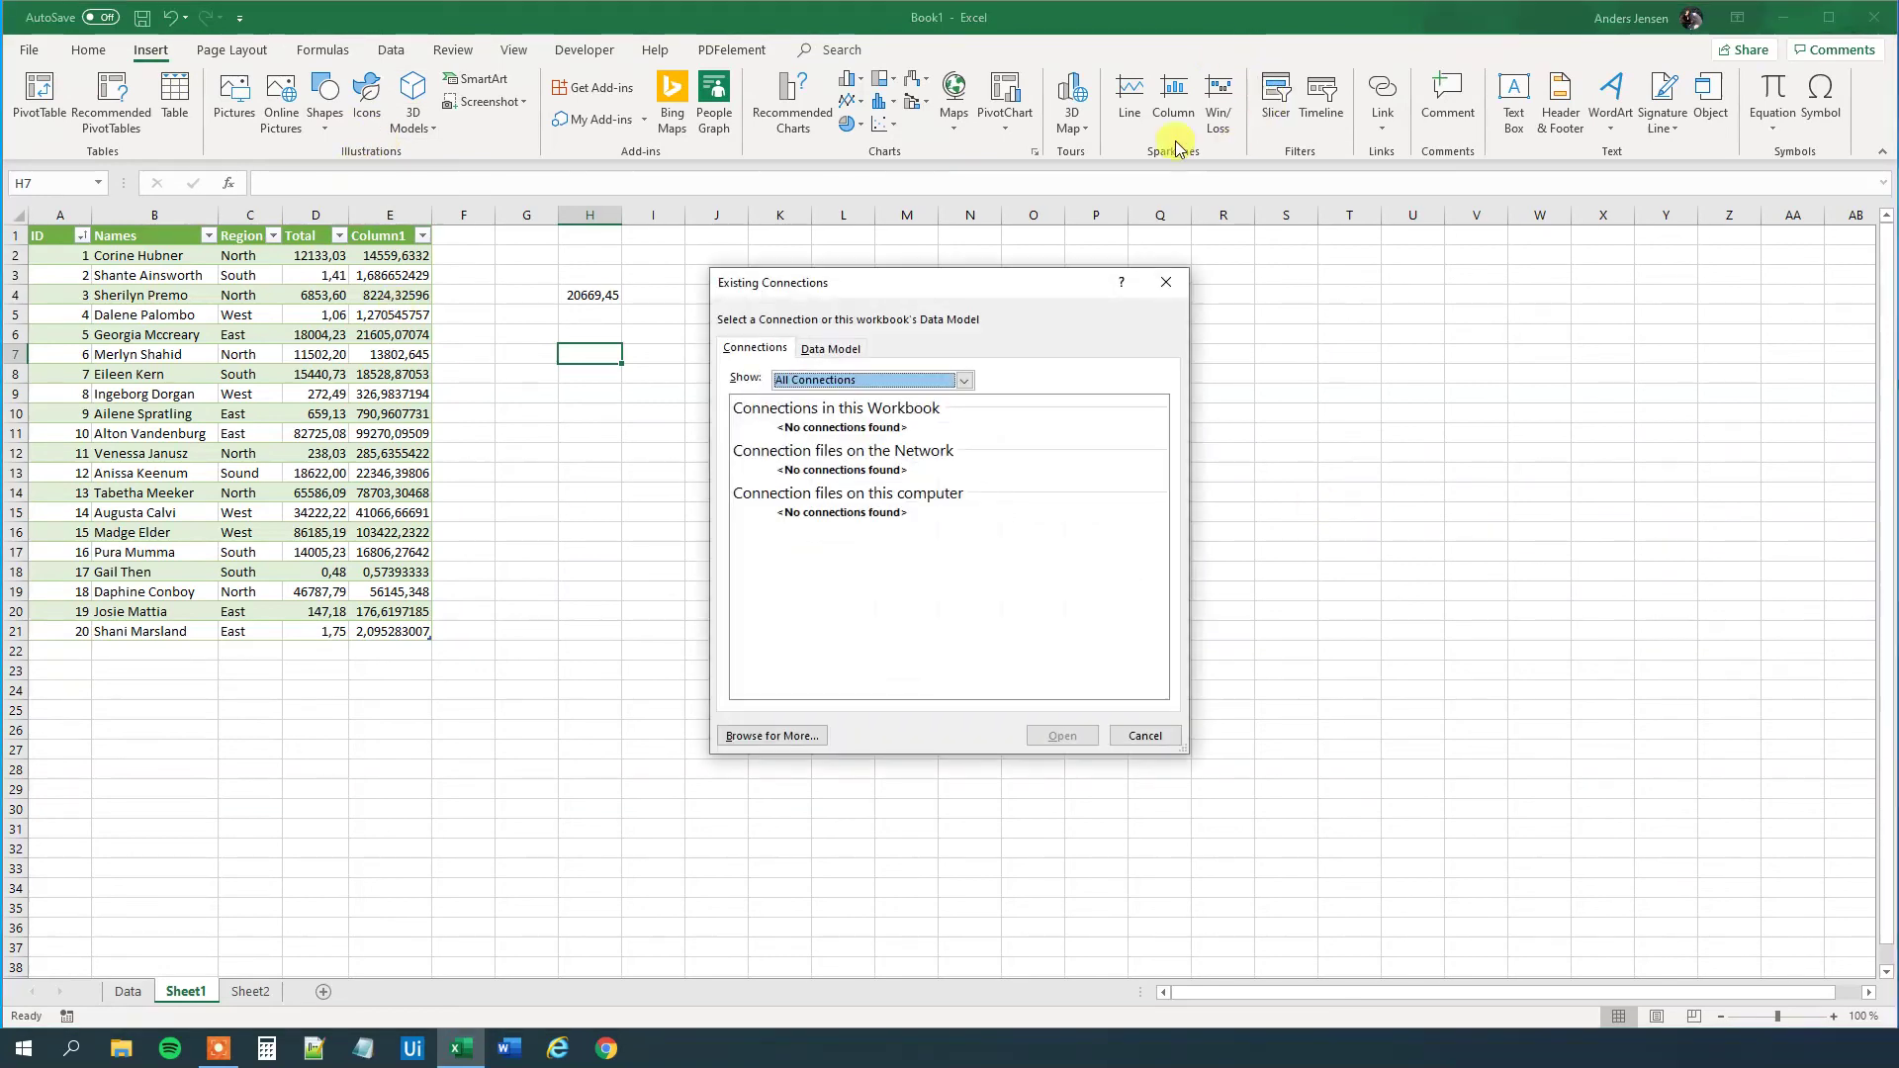
click(817, 356)
click(754, 358)
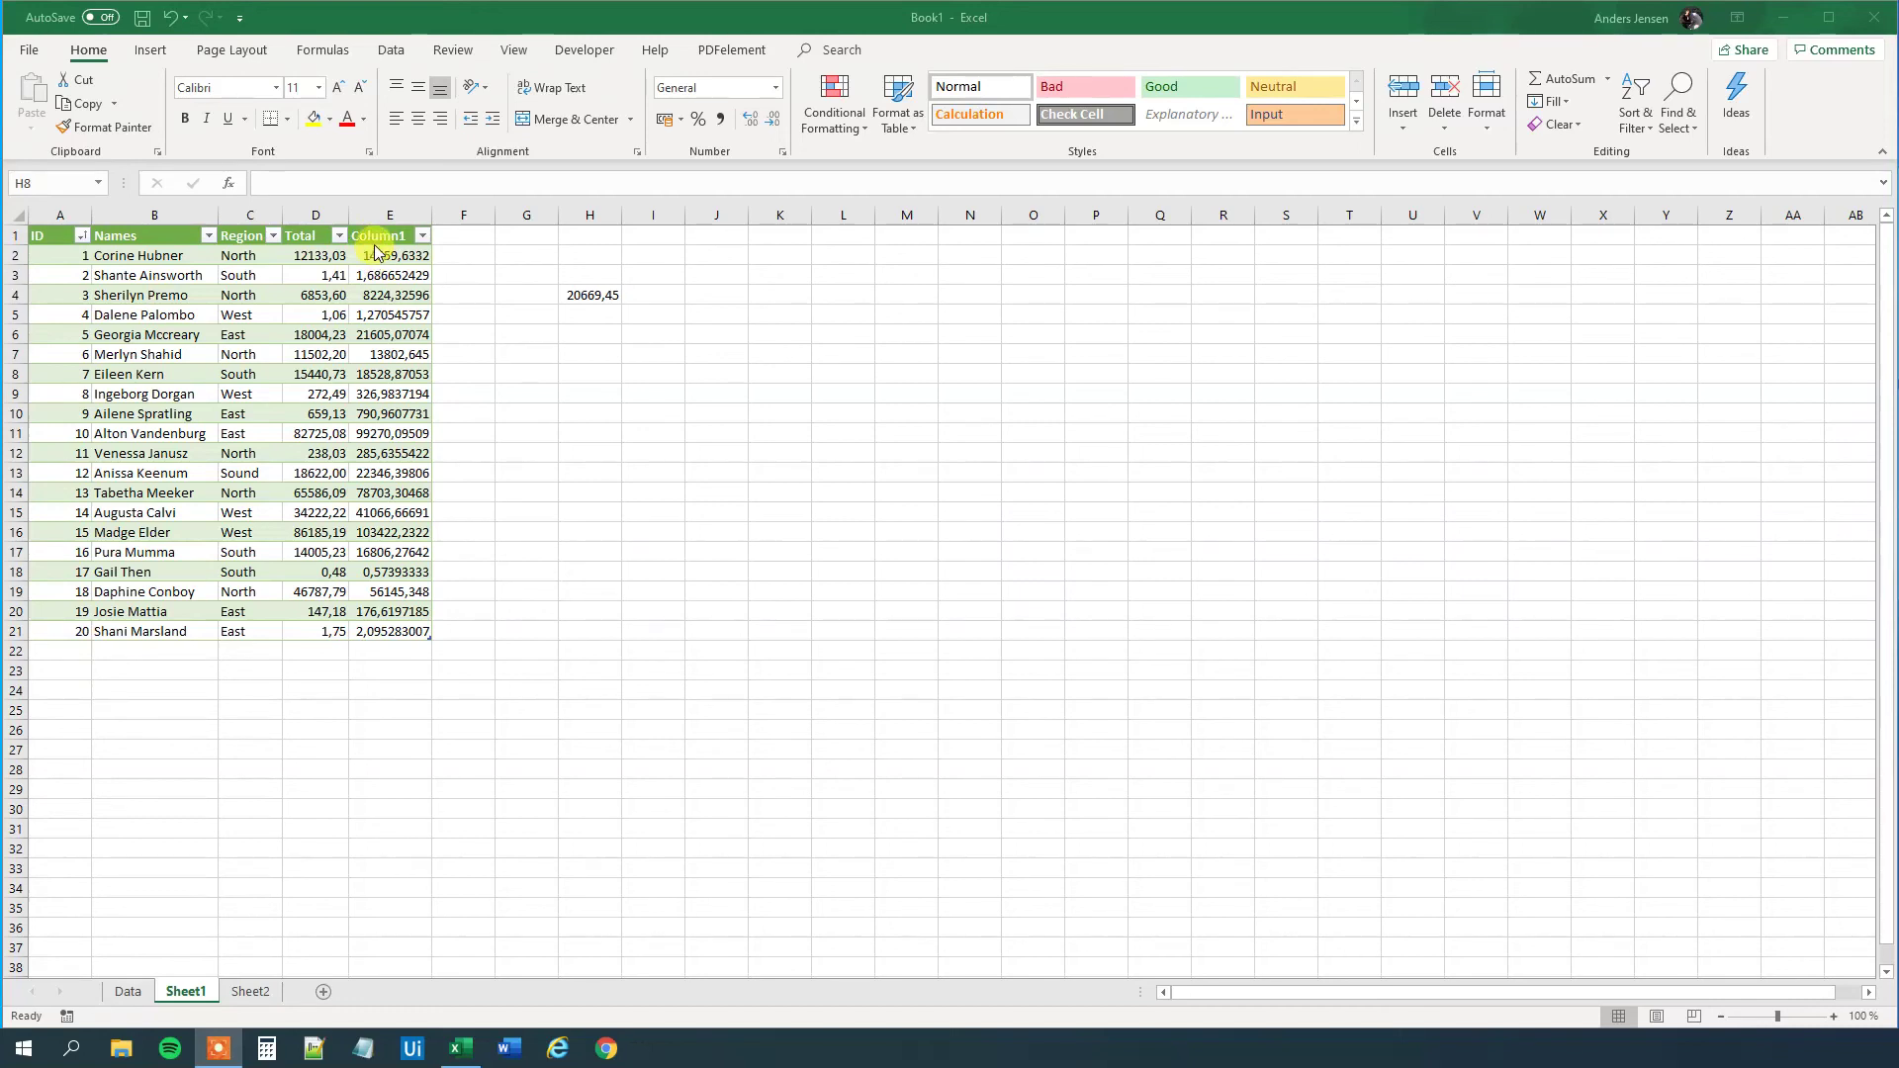
Step: Insert a slicer for the Sales table's Region column and place it on the empty cells beside the table
click(319, 317)
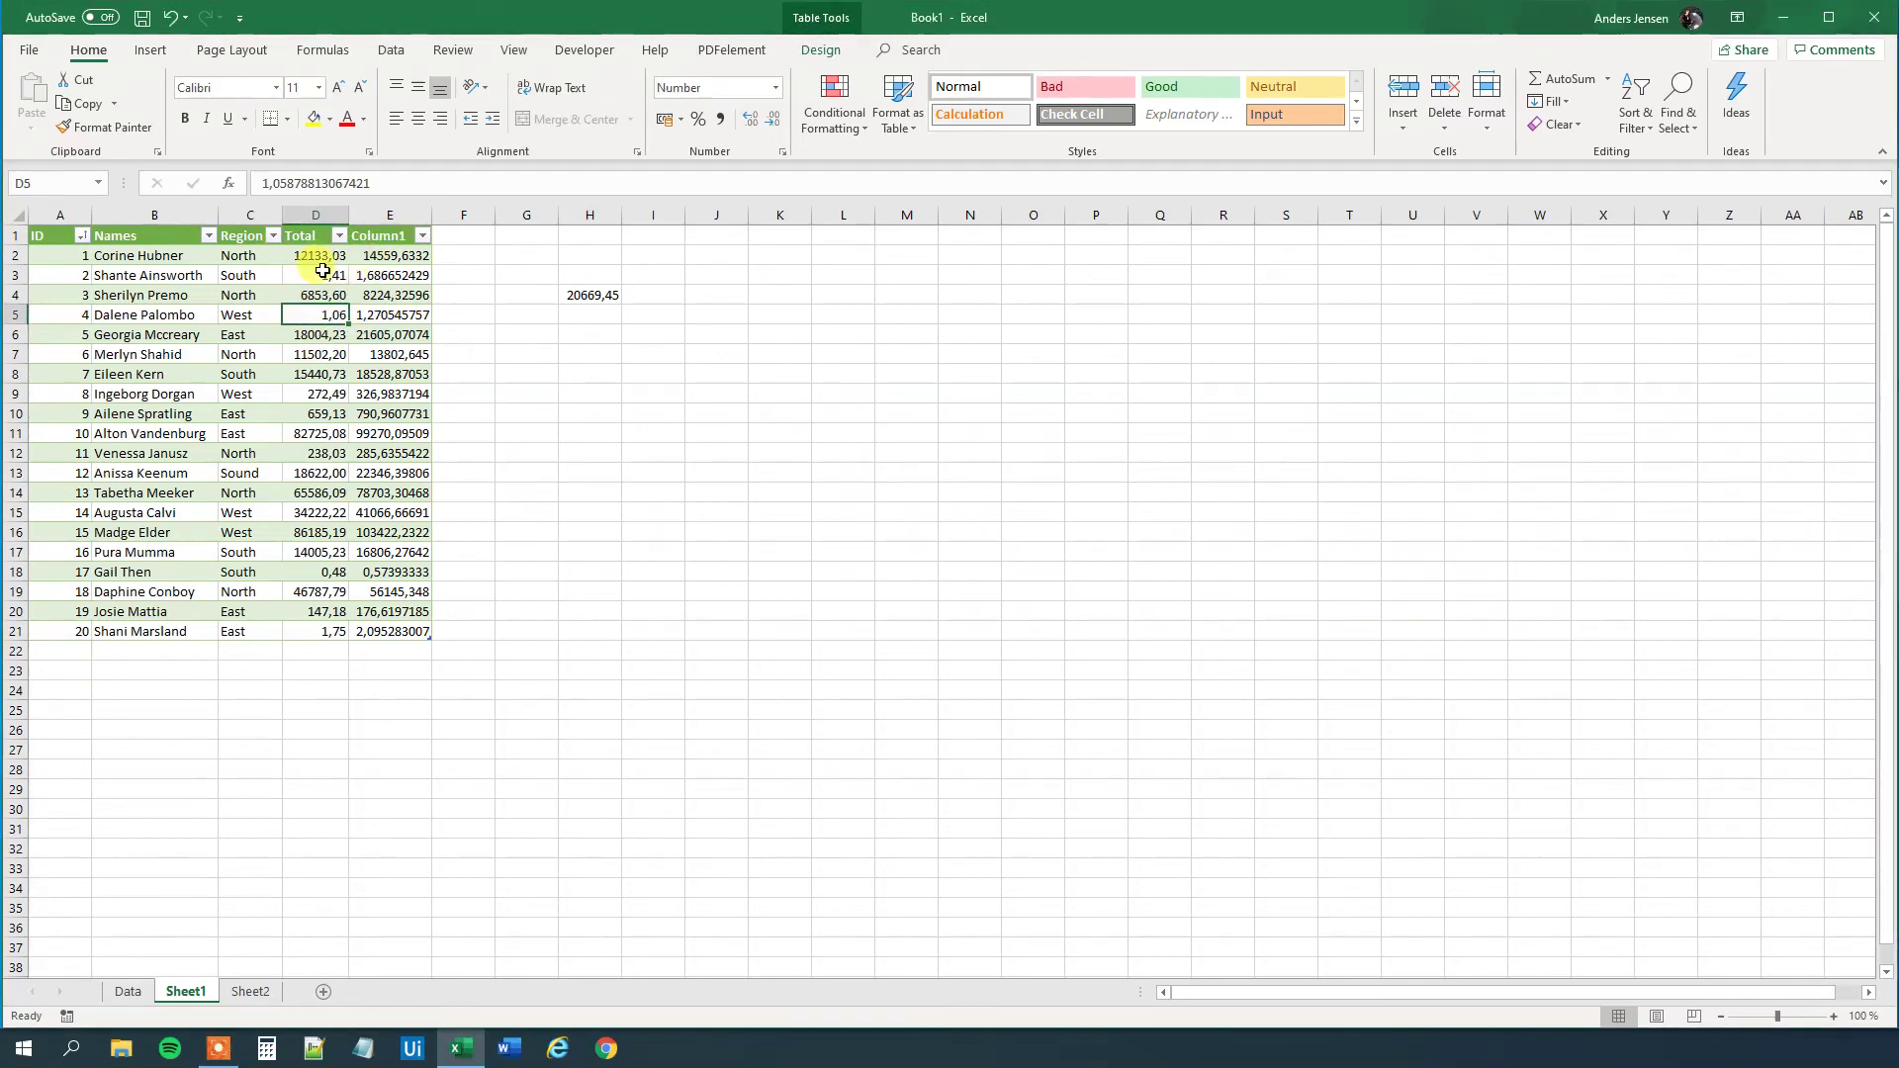
click(834, 57)
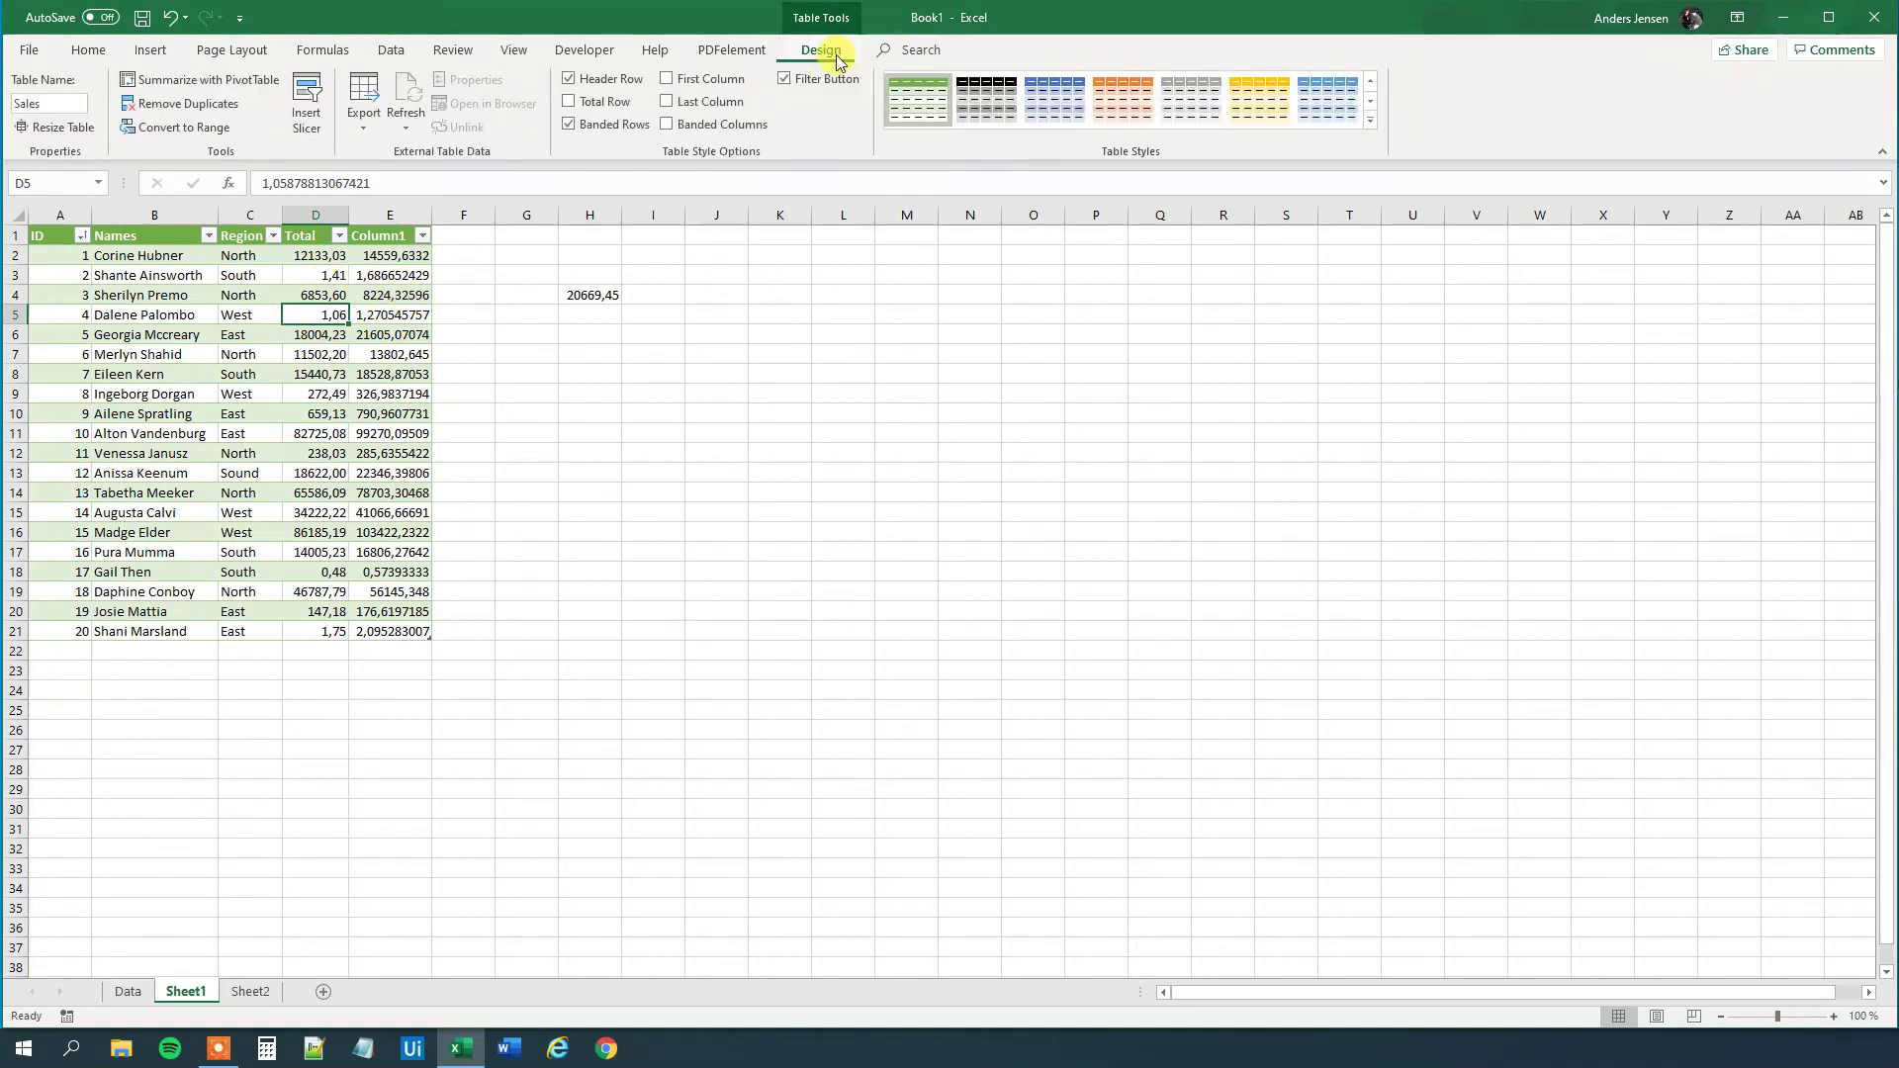
click(308, 114)
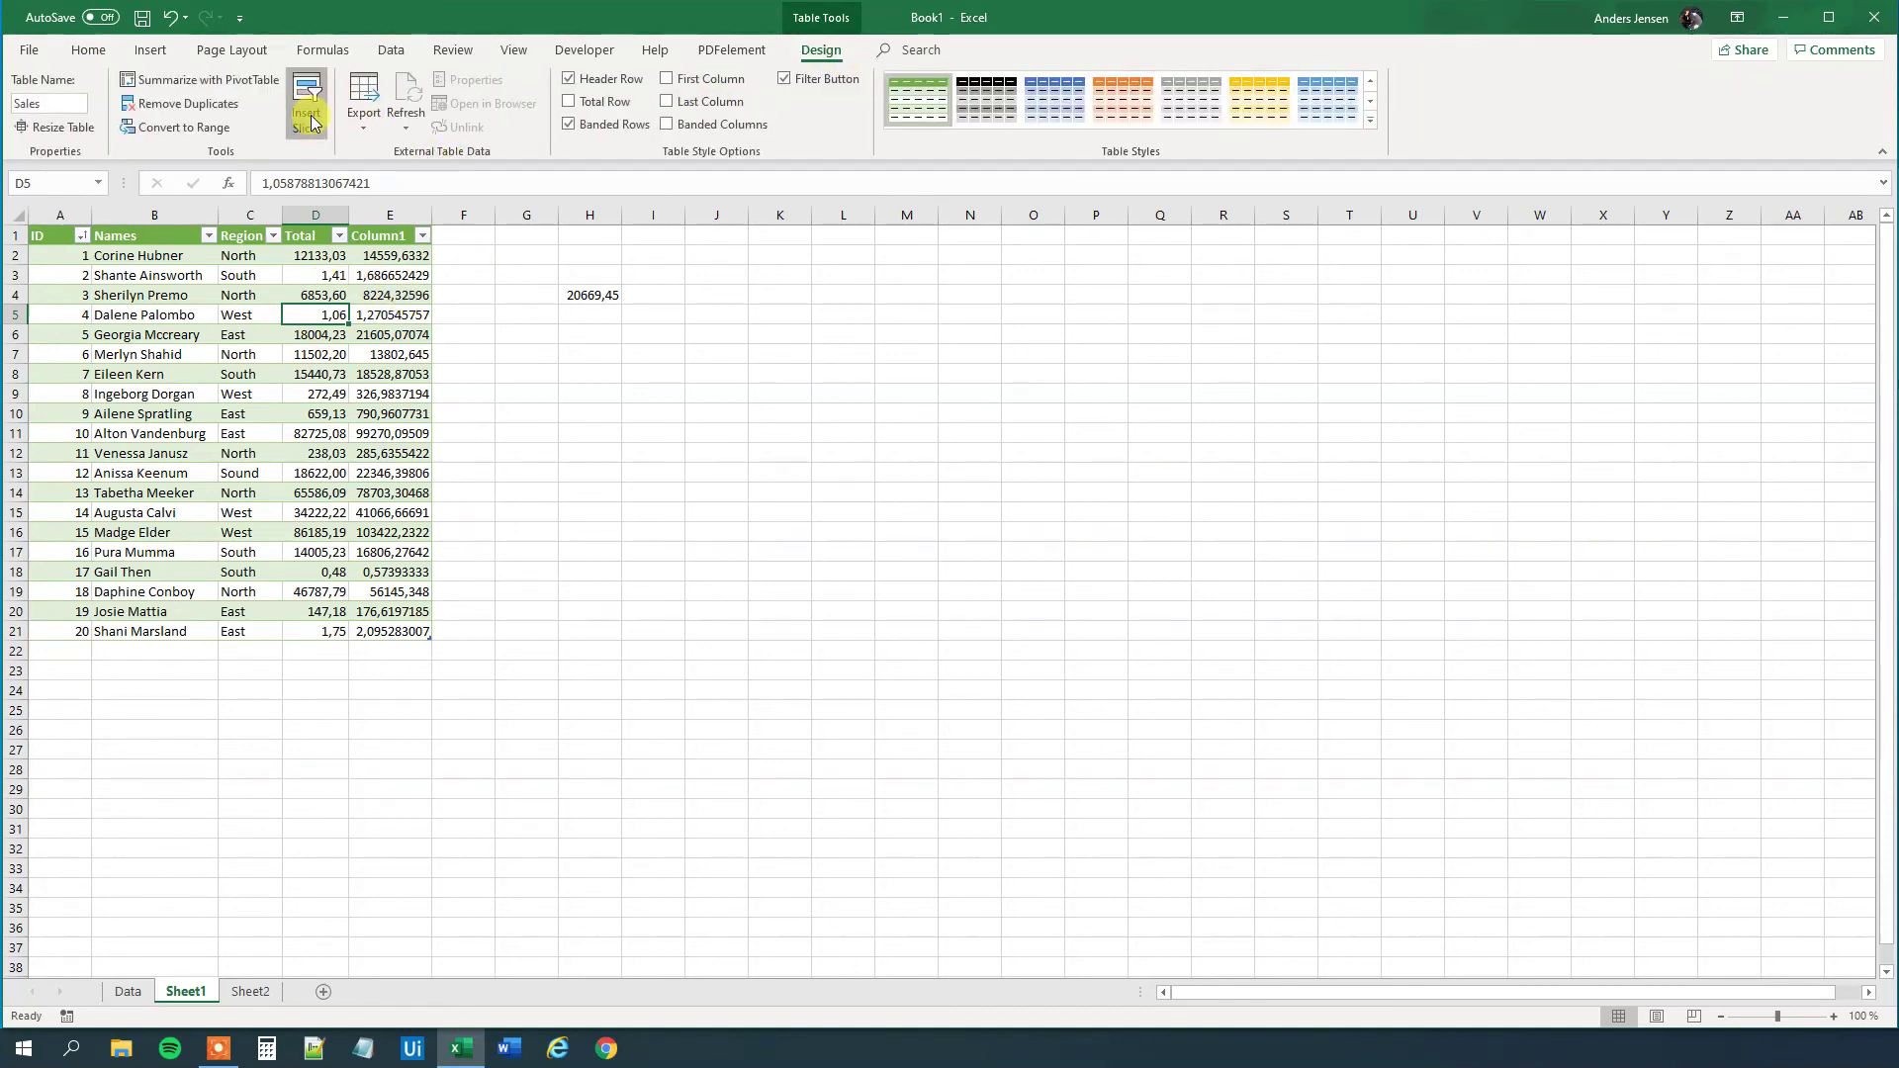
drag(513, 336, 1076, 344)
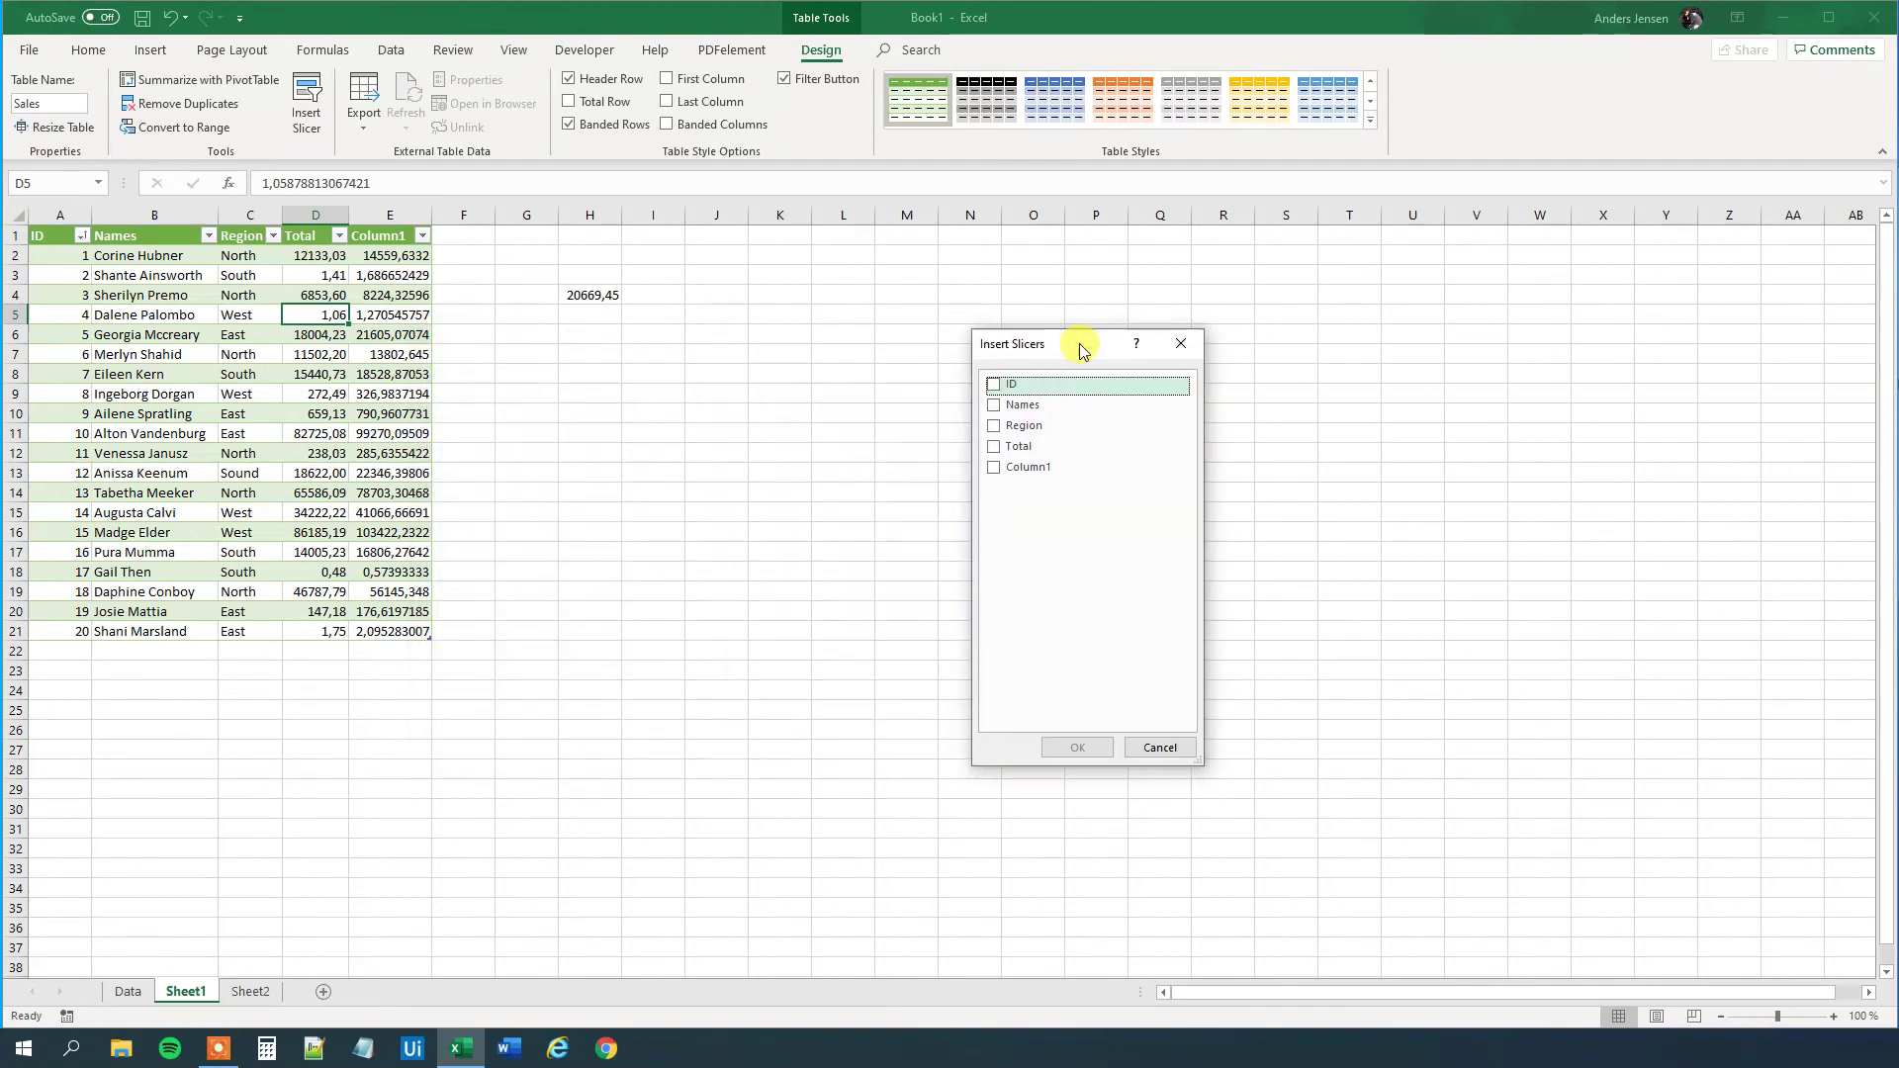
click(1038, 425)
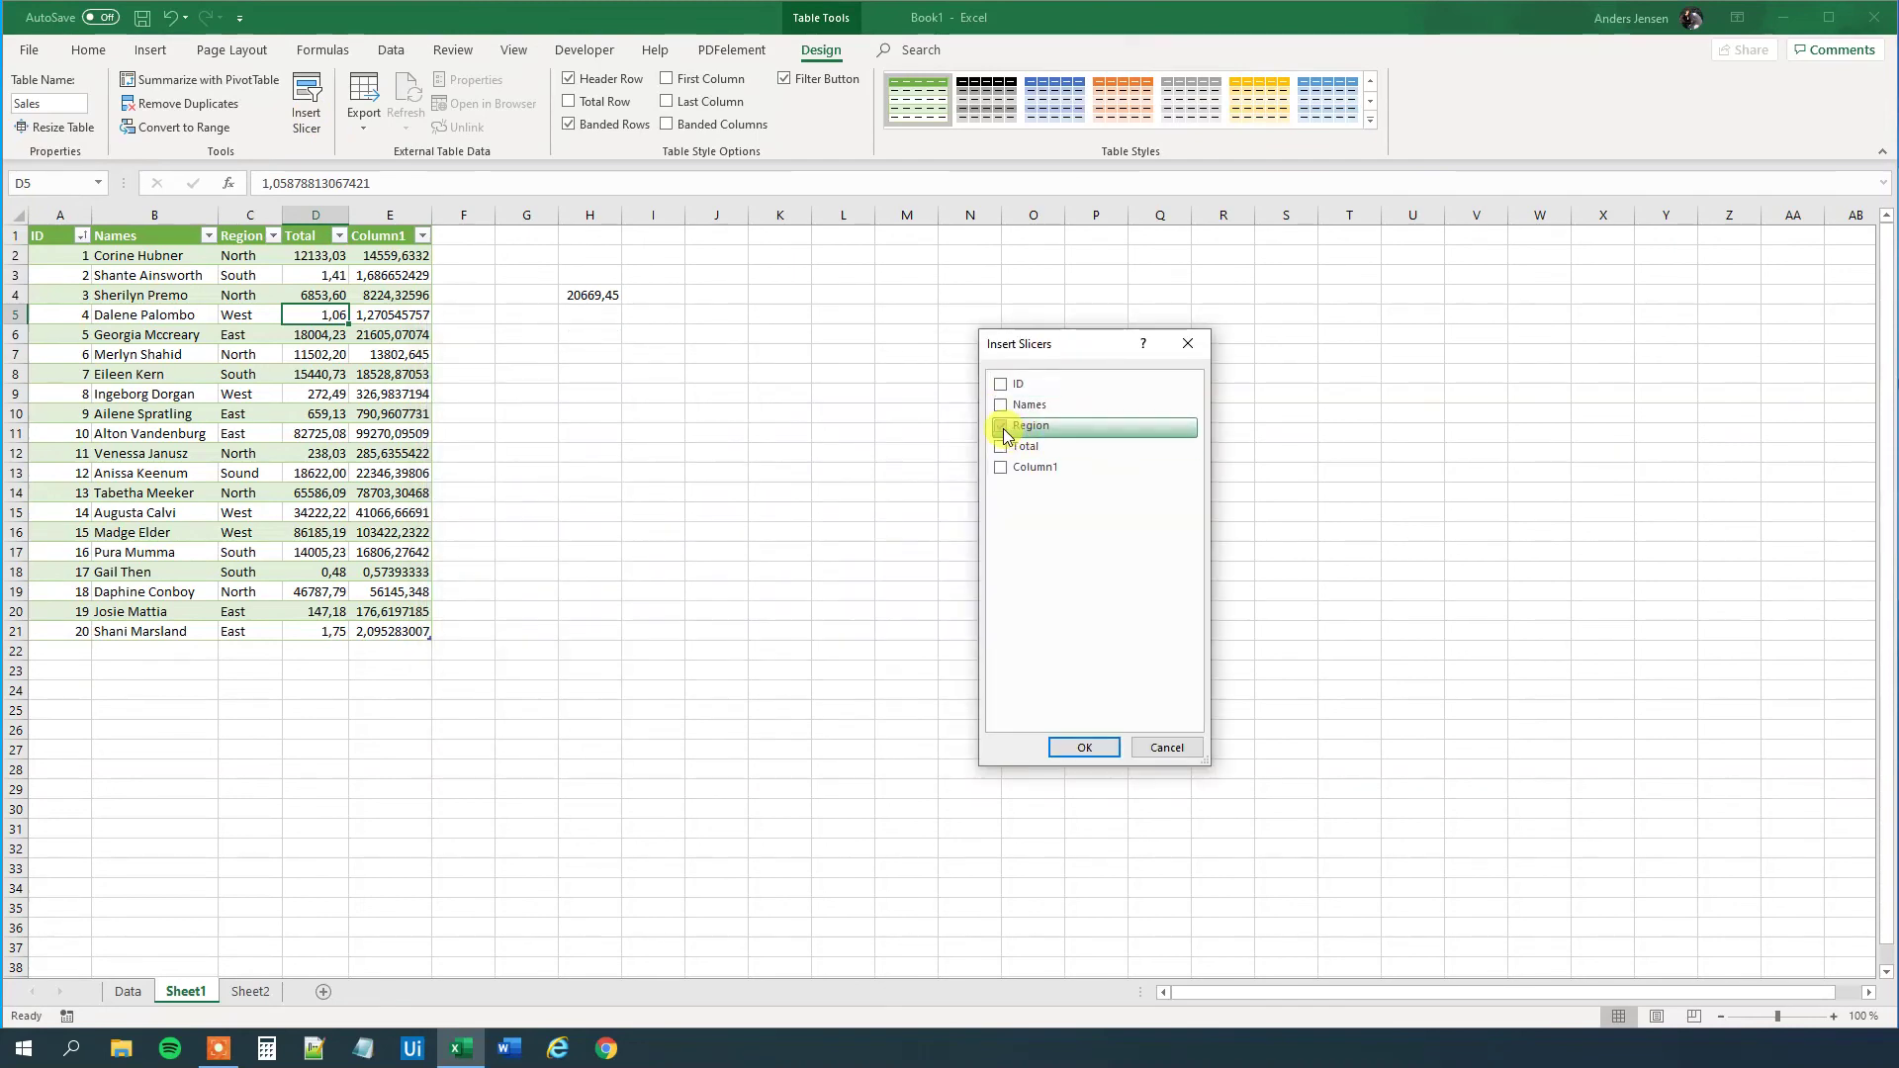
click(1093, 745)
drag(923, 490, 811, 362)
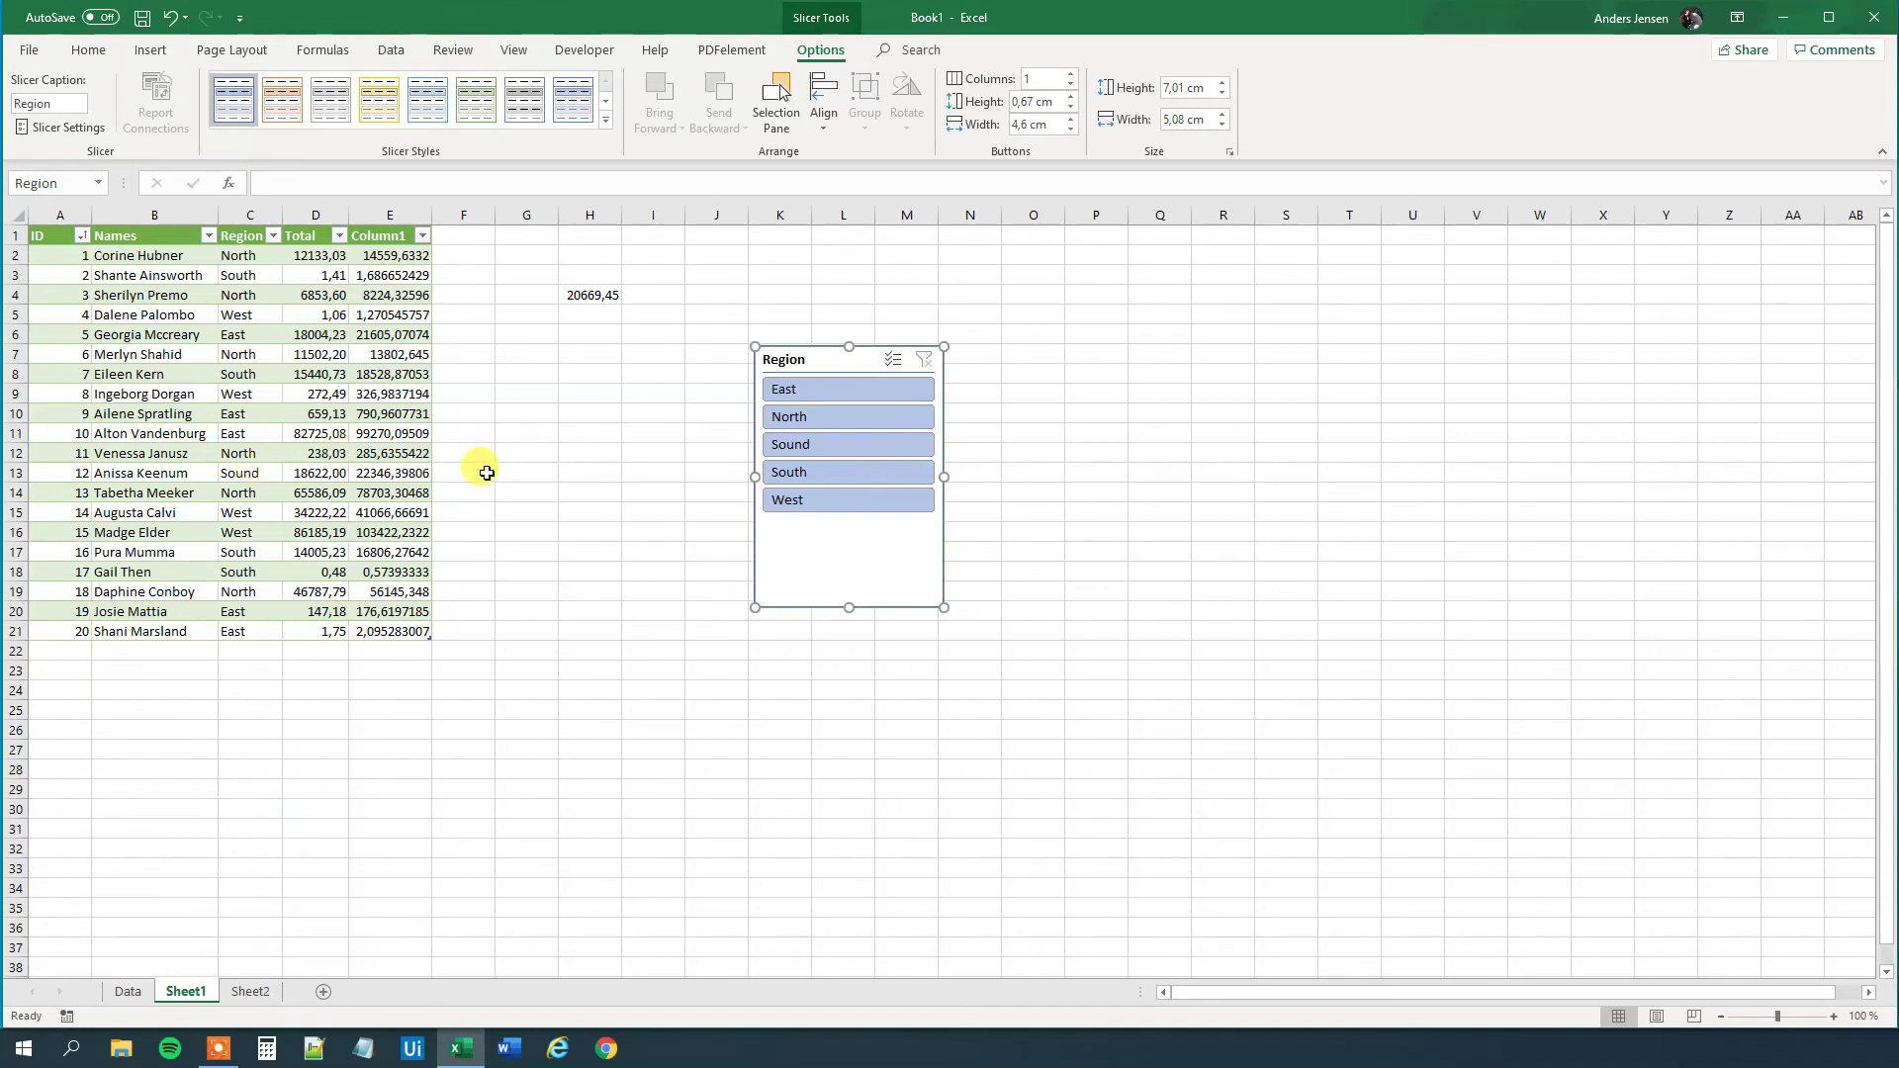
Step: Filter the table with the Region slicer by East, North, West, South, Sound and North in turn, ending on East
click(830, 386)
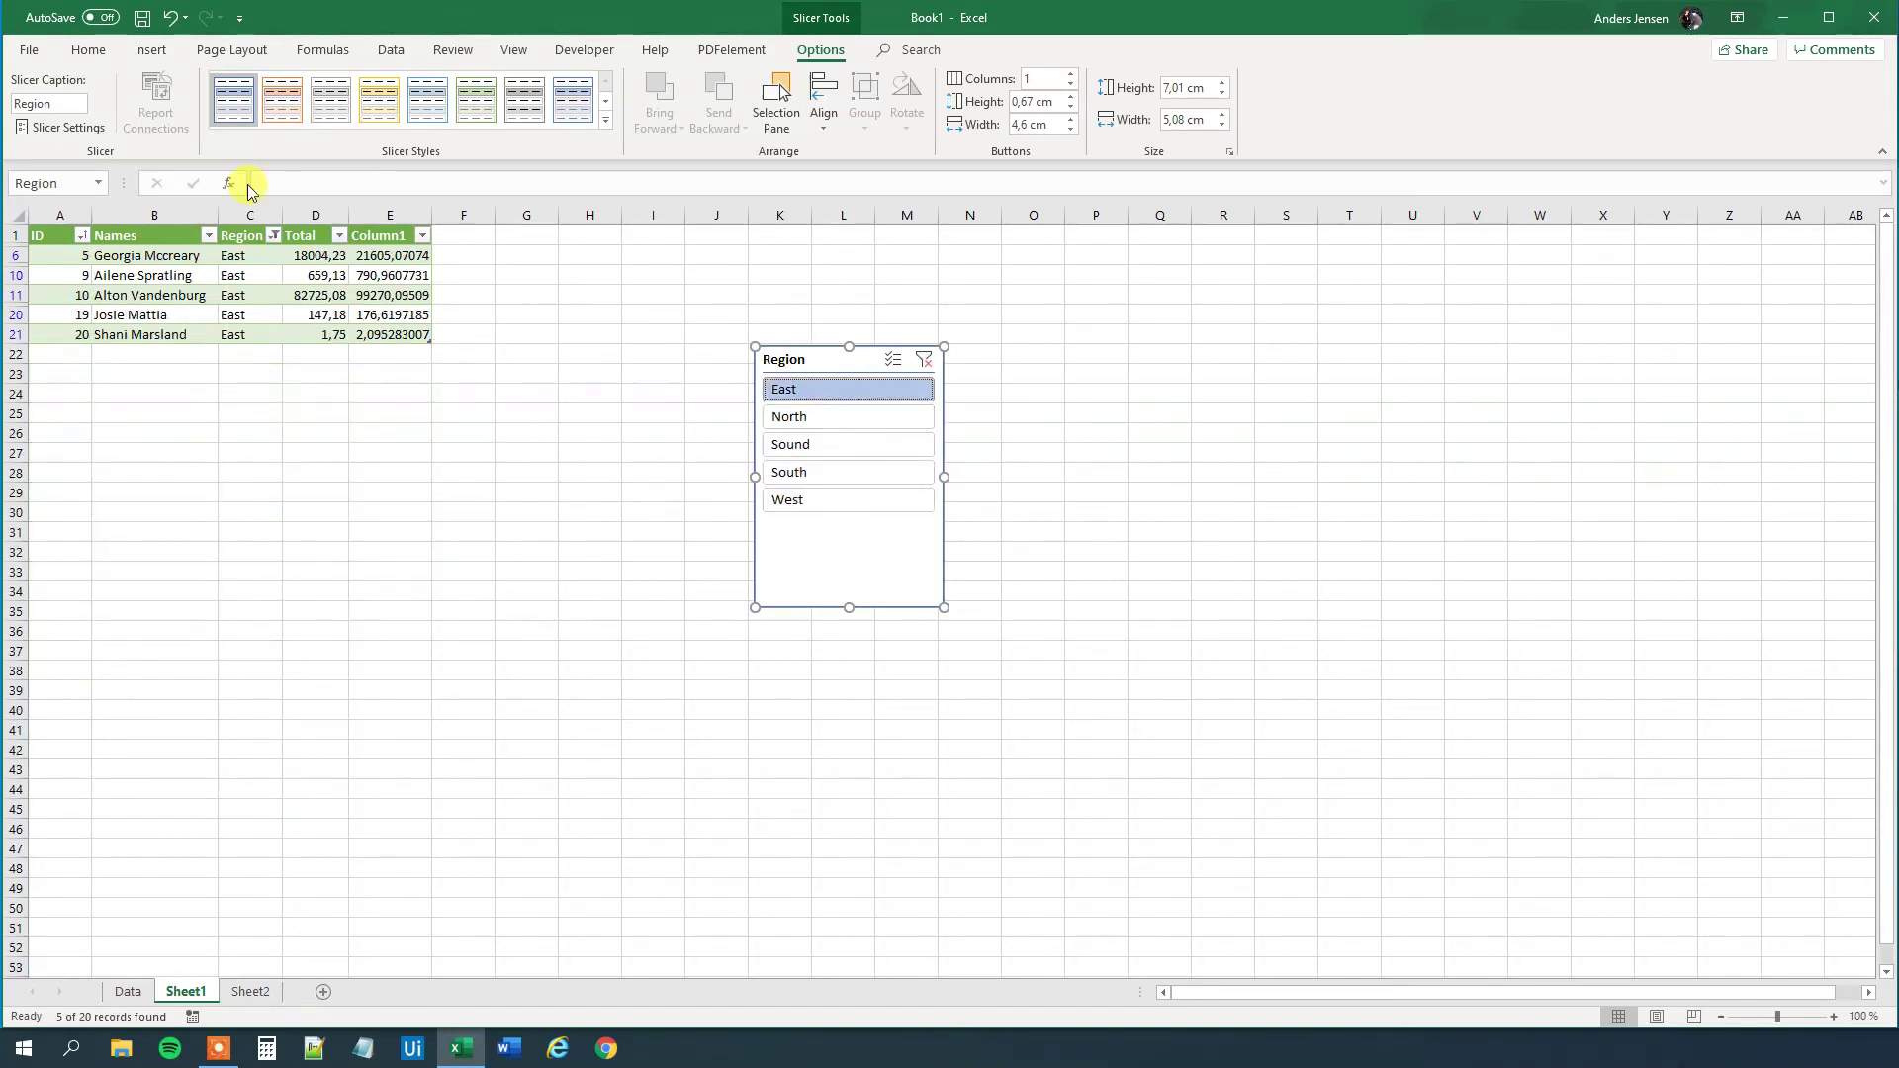
click(805, 415)
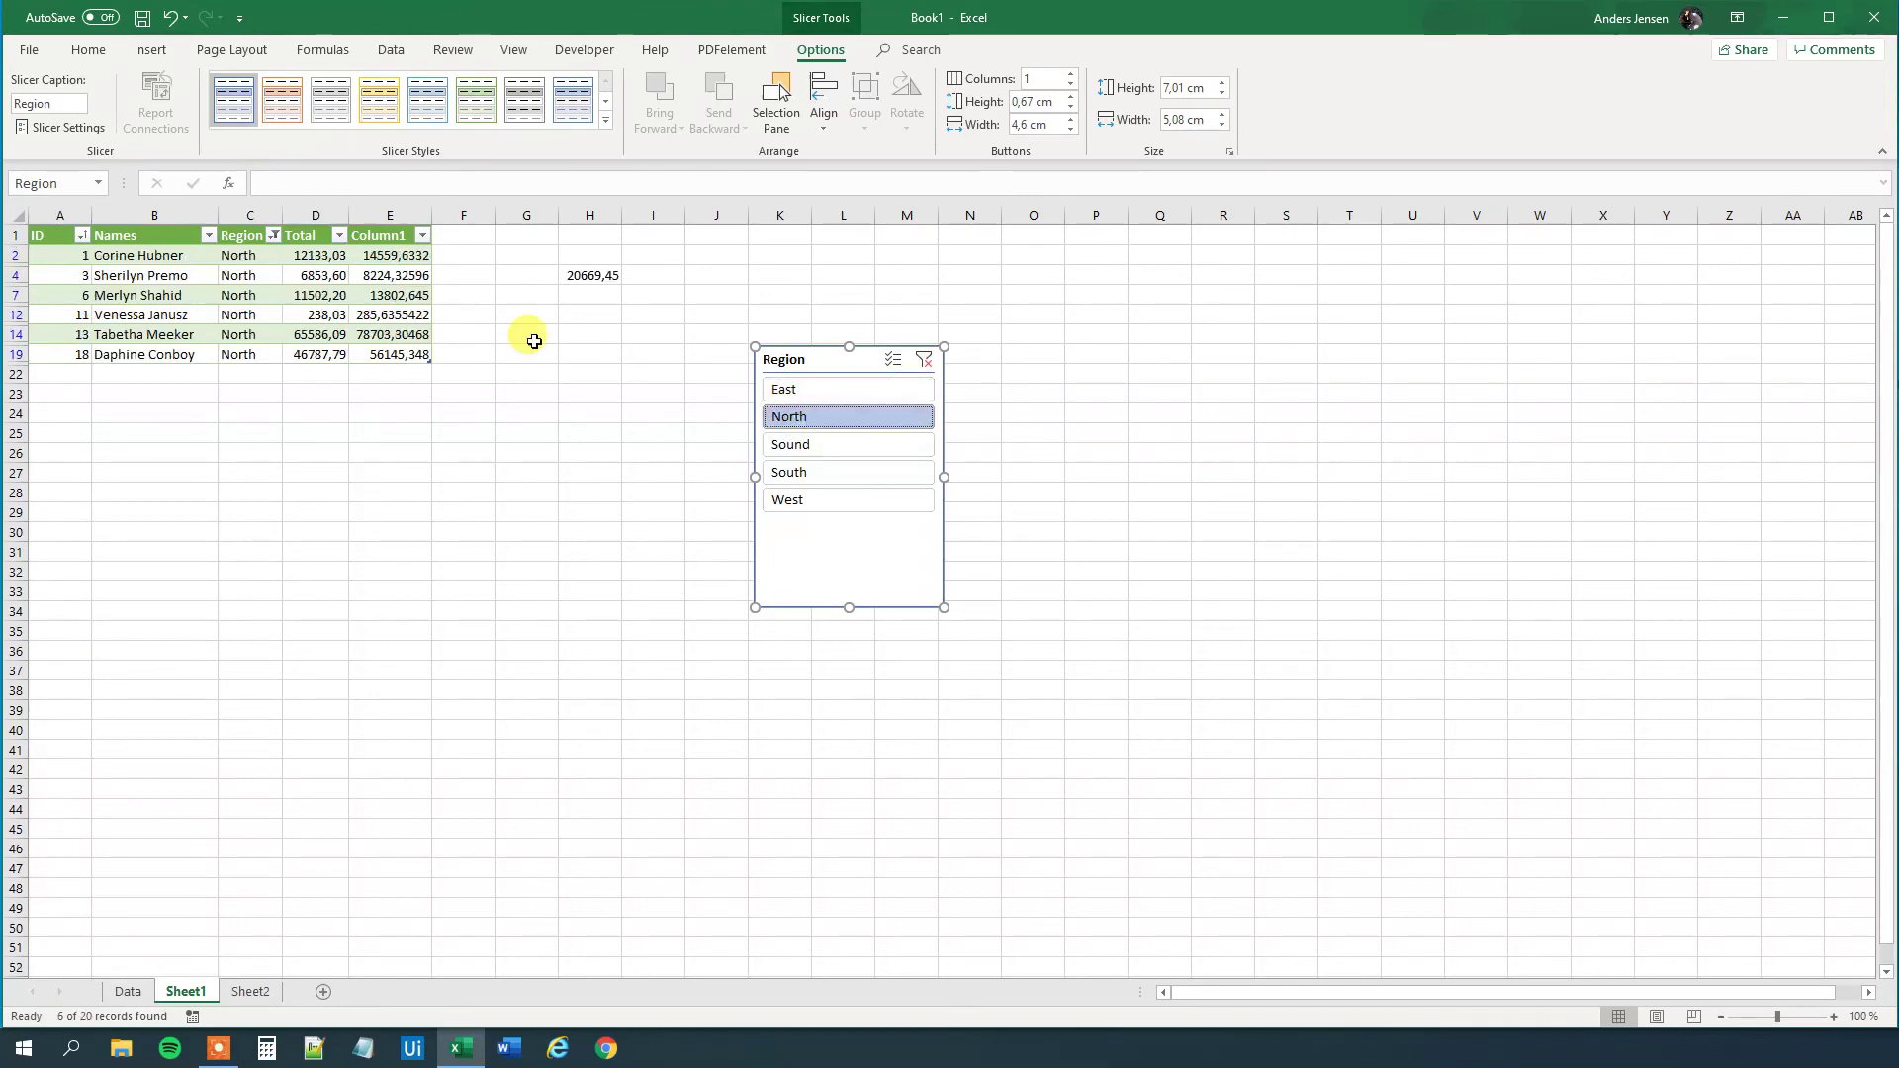
click(799, 499)
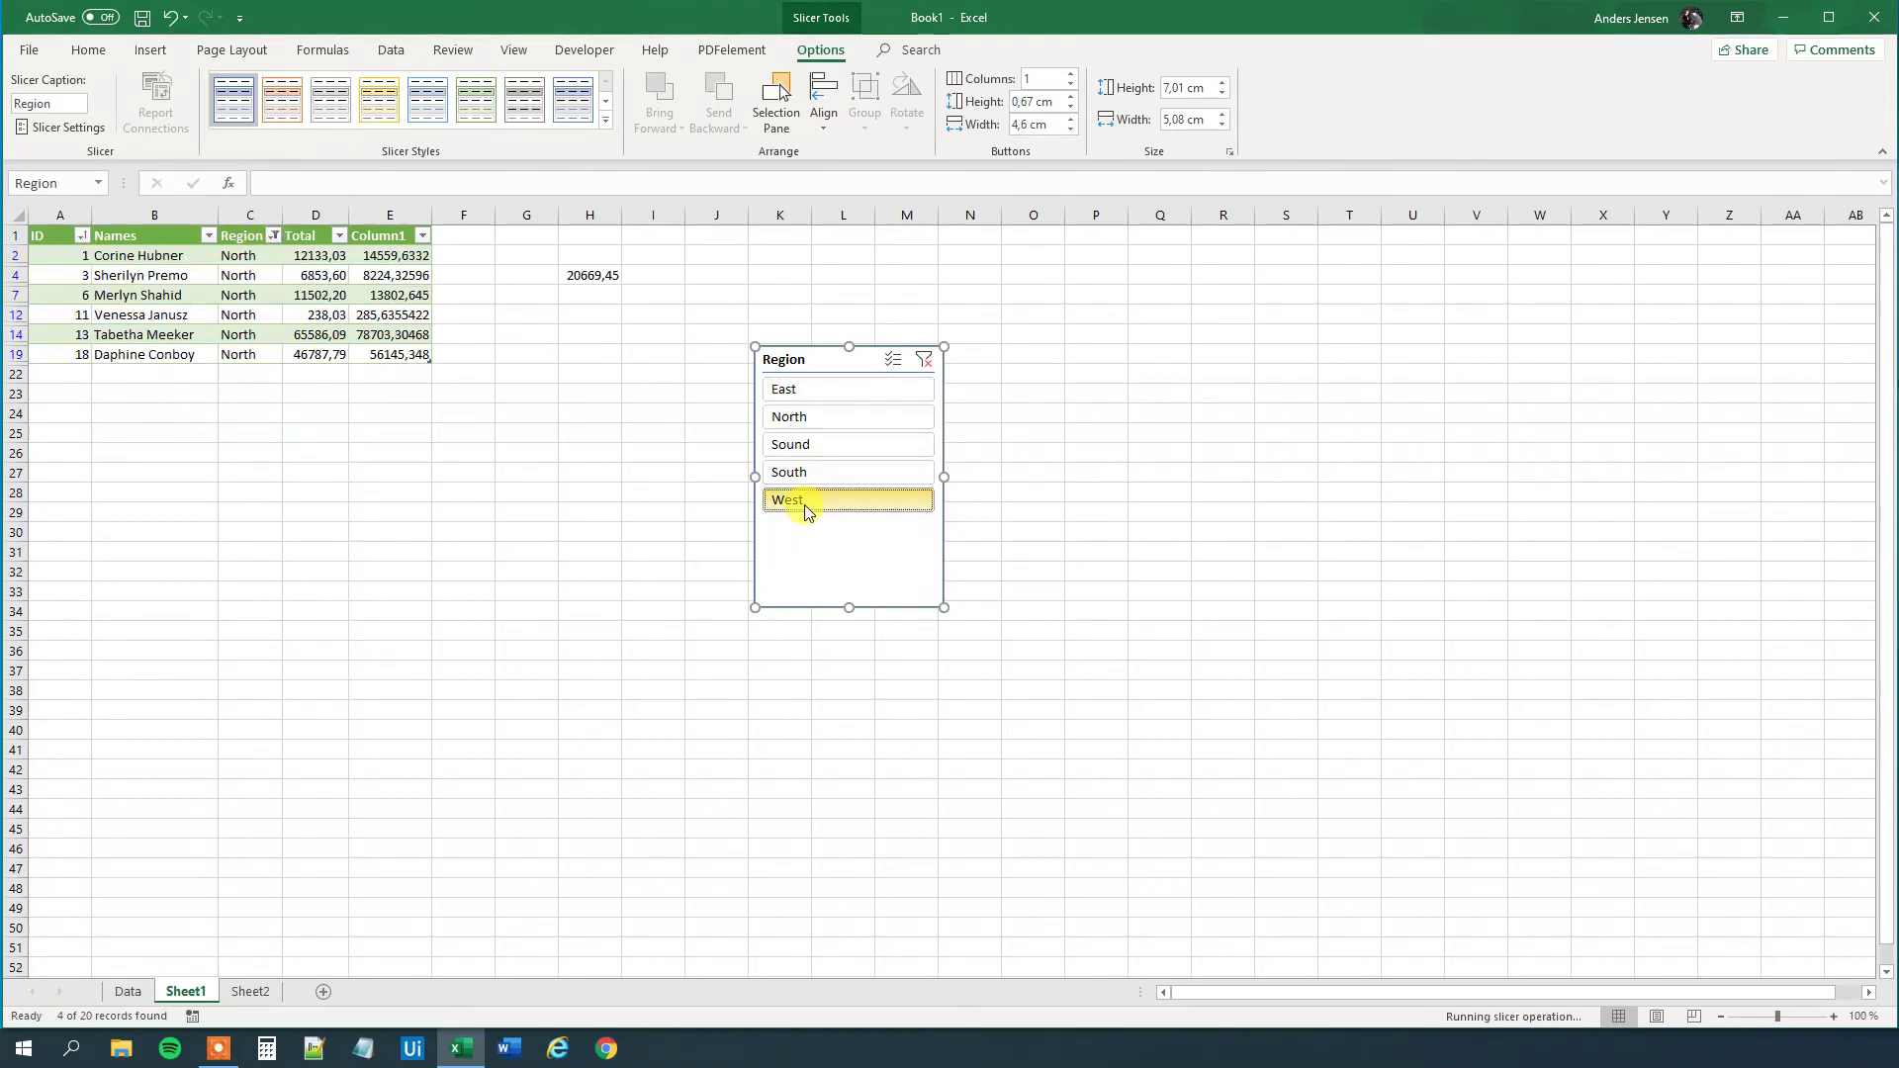
click(815, 472)
click(817, 444)
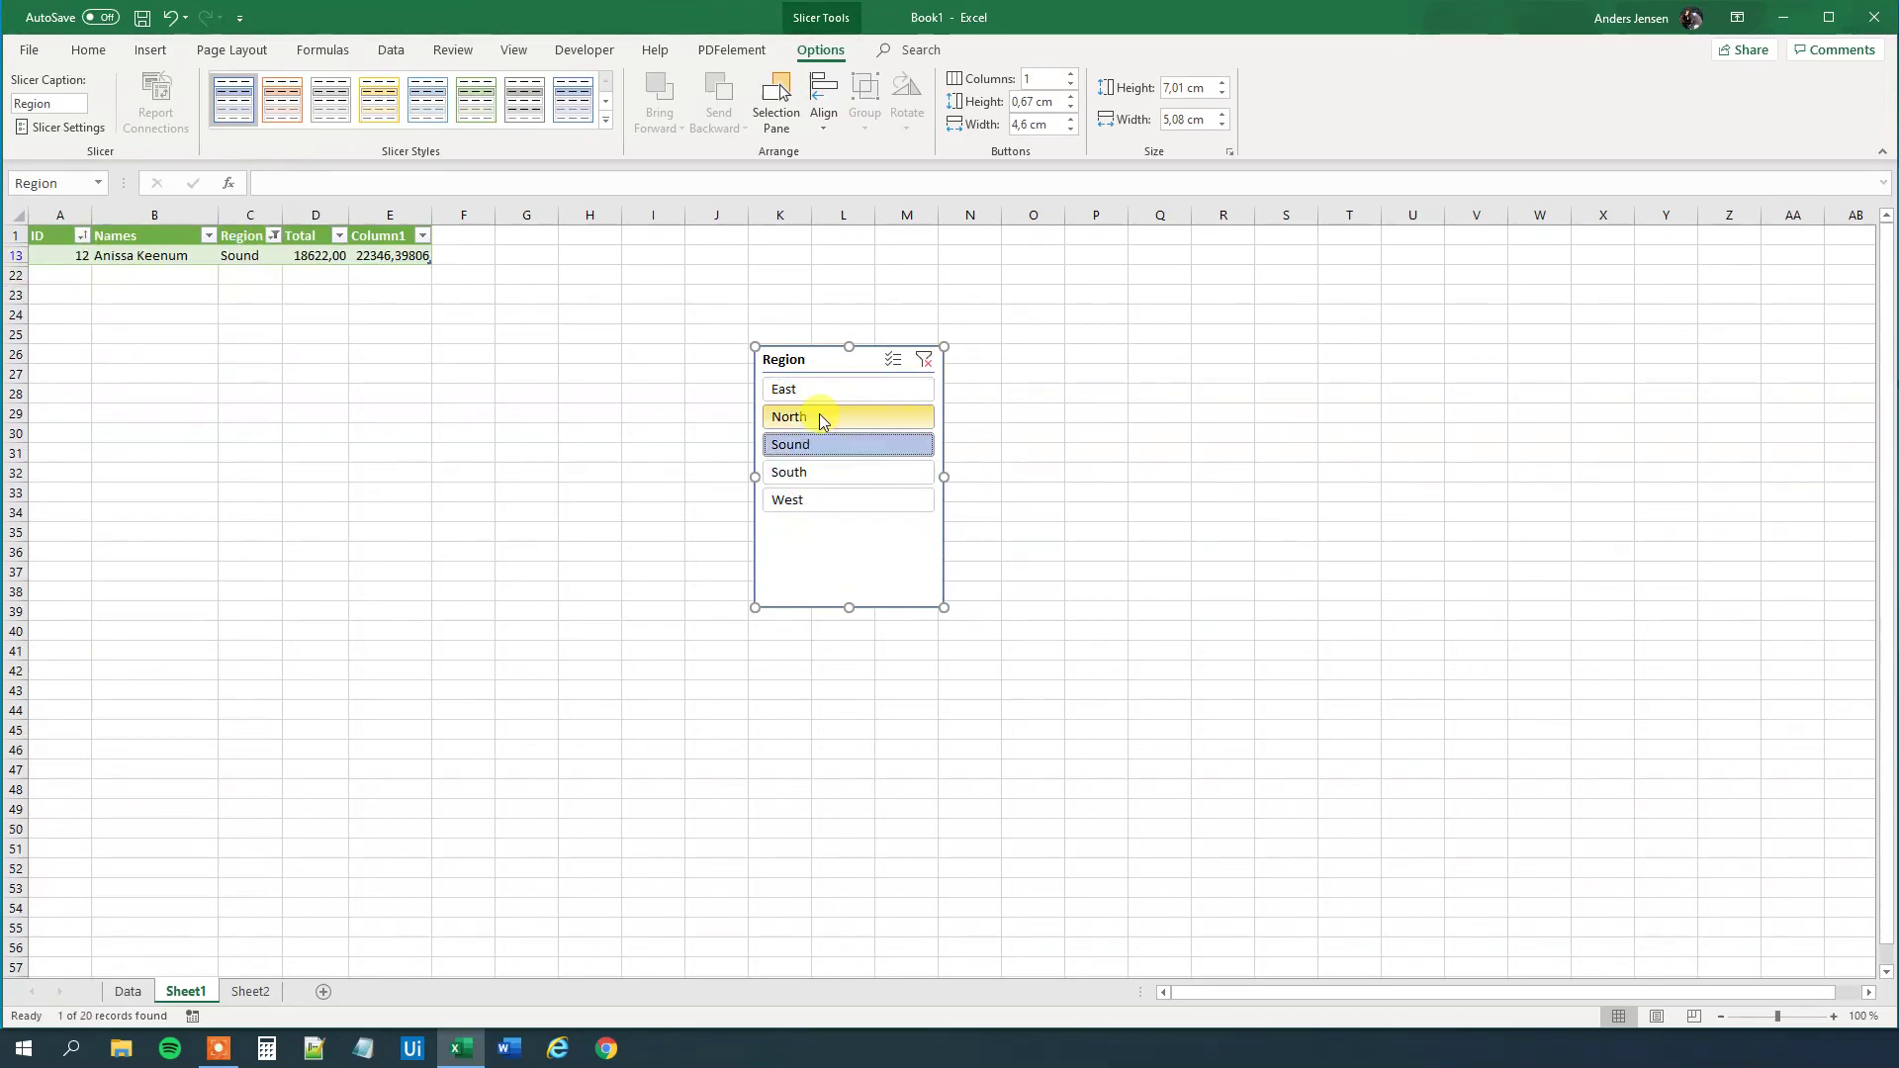
click(819, 414)
click(819, 388)
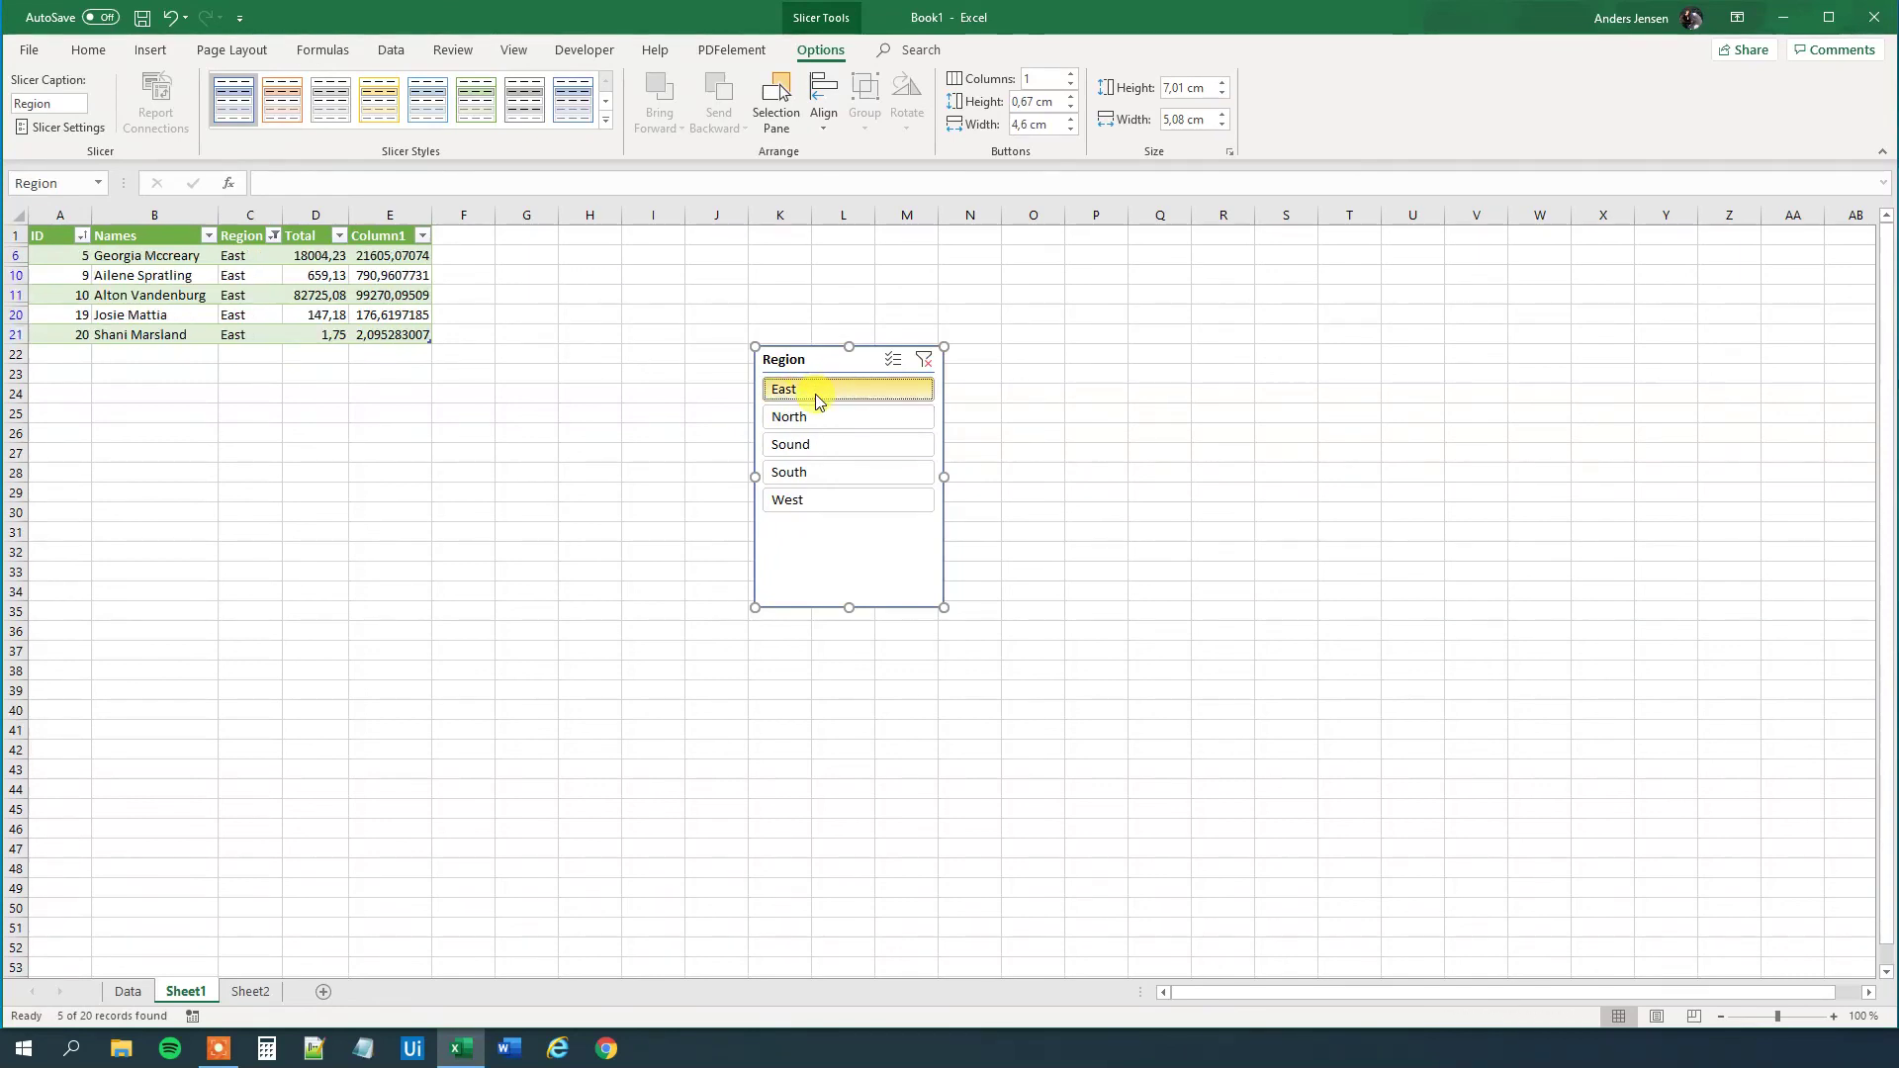